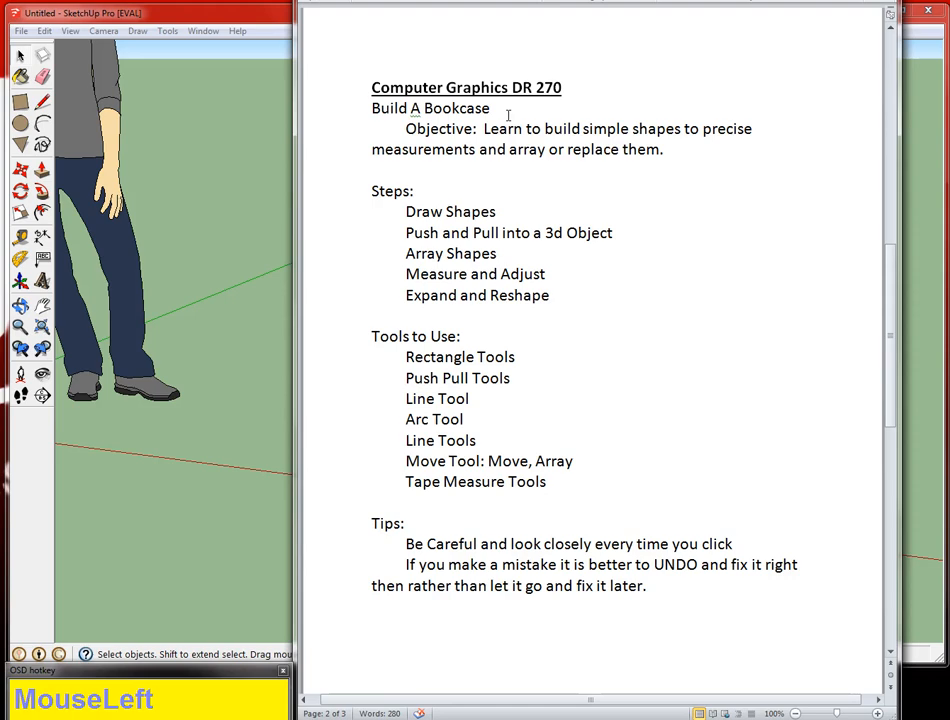
# Step: Switch to SketchUp and draw a 2'6" by 9" rectangle flat on the ground beside the figure
pyautogui.click(272, 15)
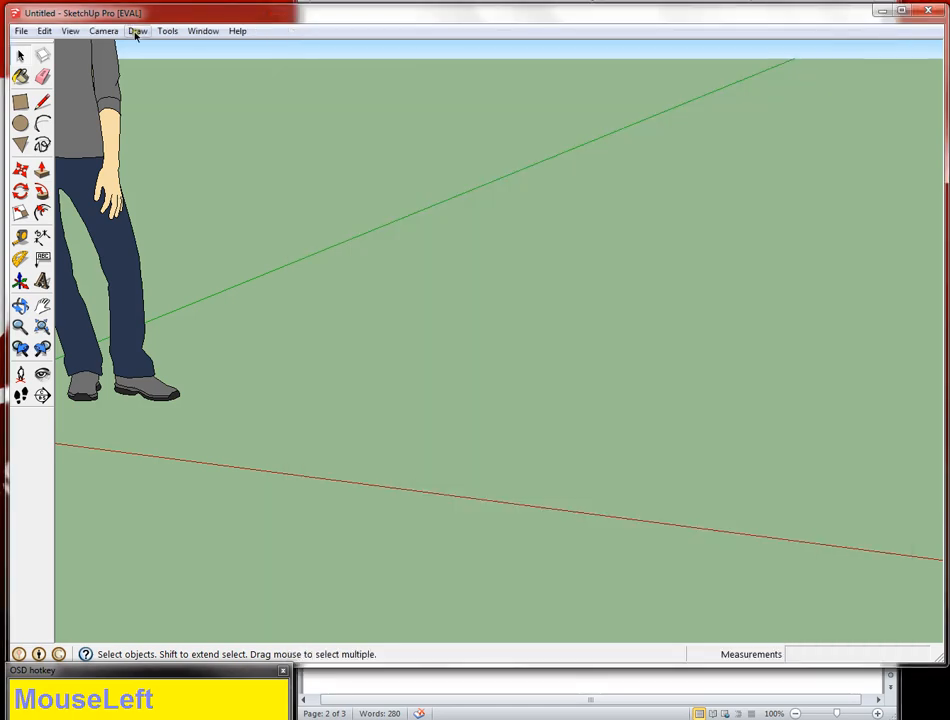
pyautogui.click(20, 102)
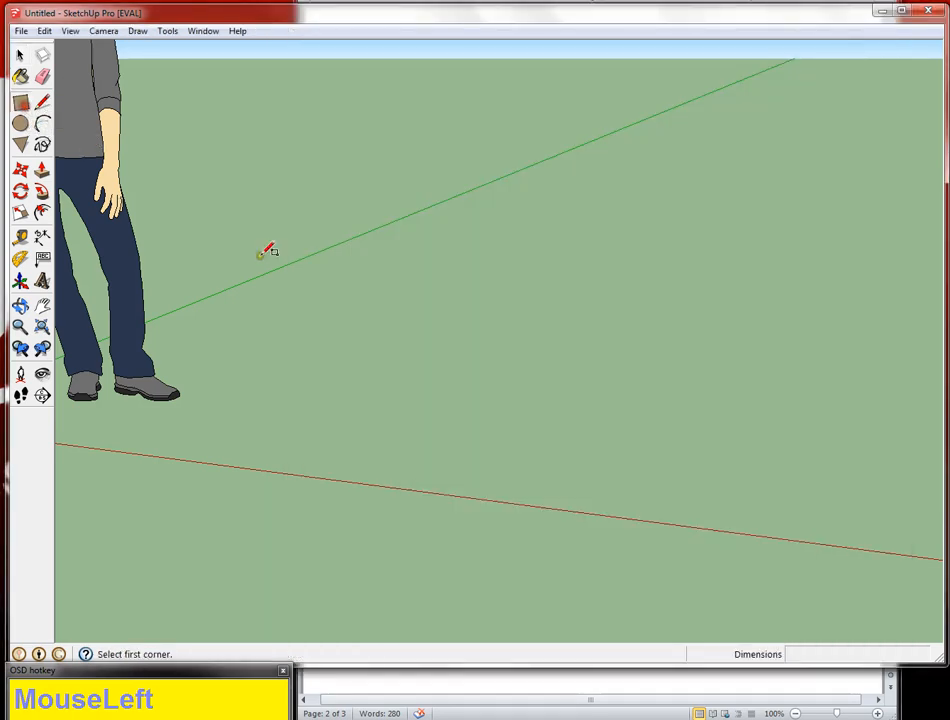
pyautogui.click(296, 369)
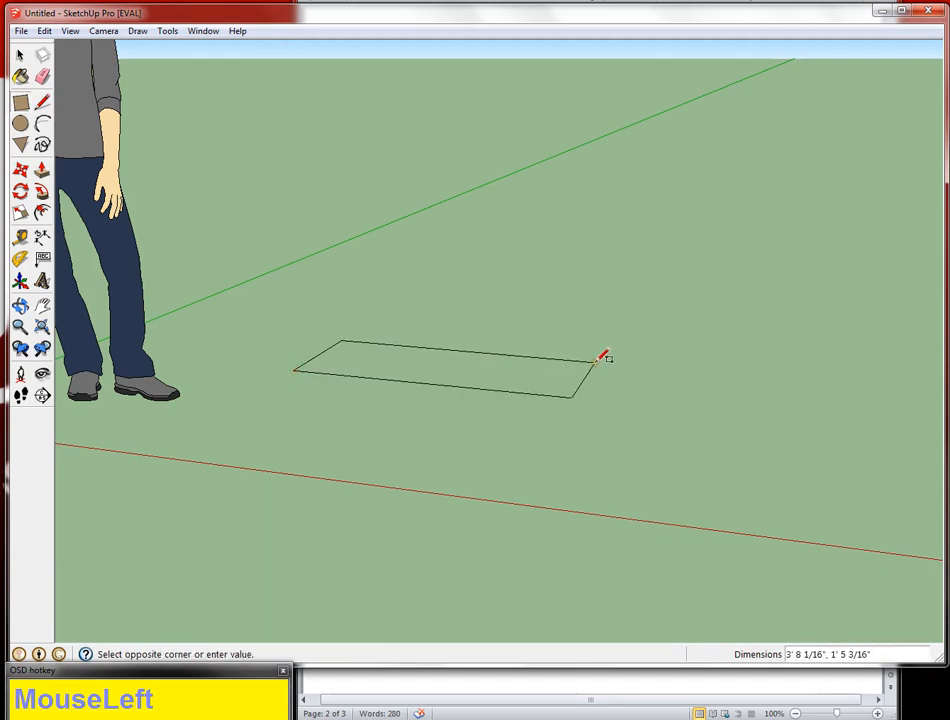
pyautogui.write("2'6")
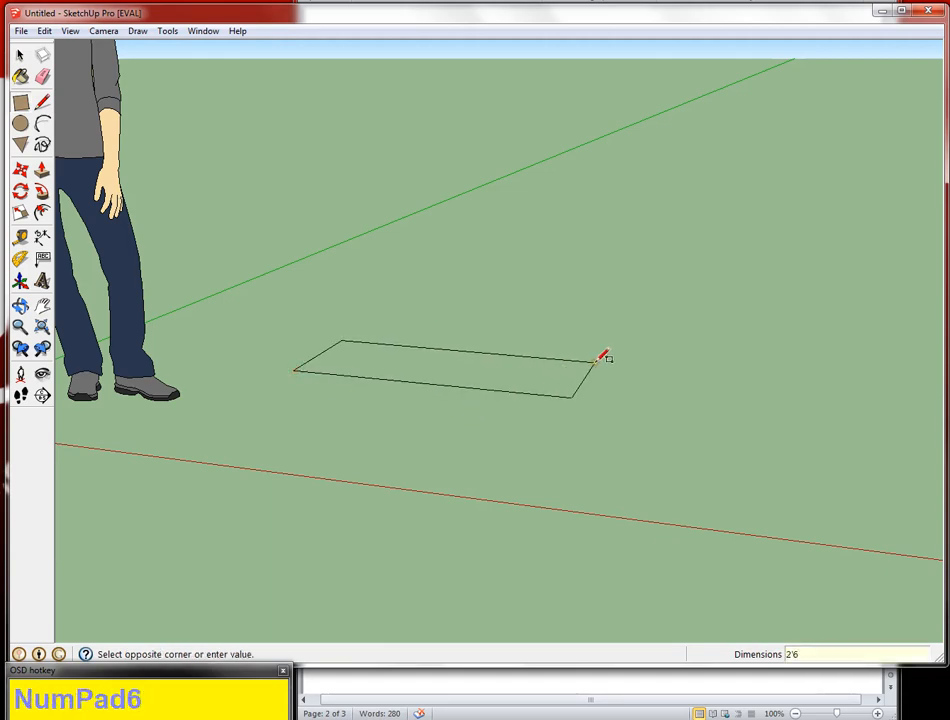
pyautogui.write('",9"')
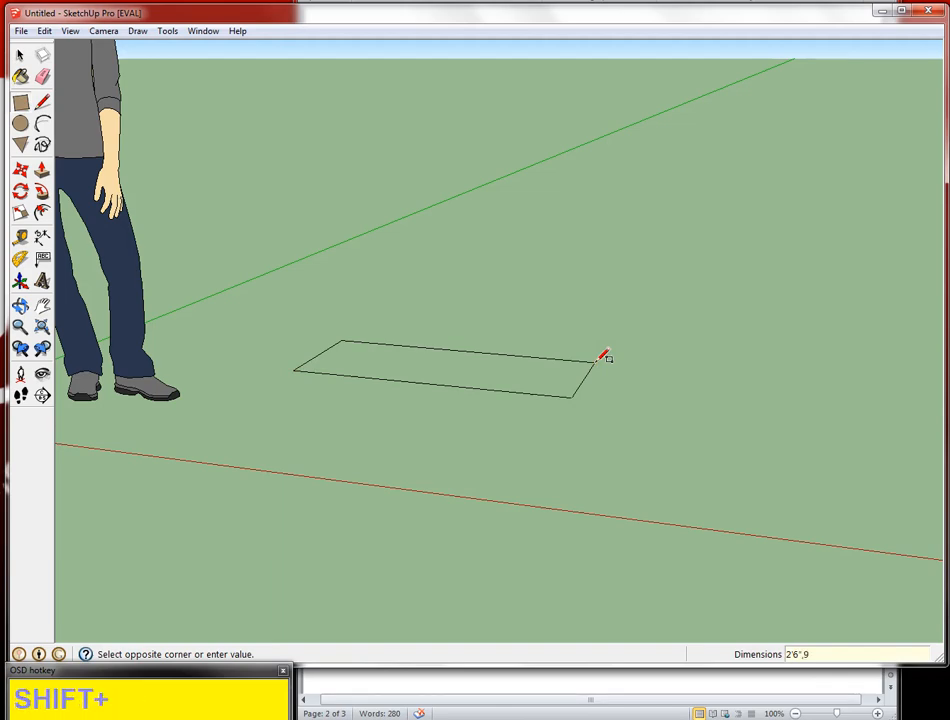
pyautogui.press('Return')
# Step: Push/Pull the ground rectangle up 7' into a tall upright box
pyautogui.press('p')
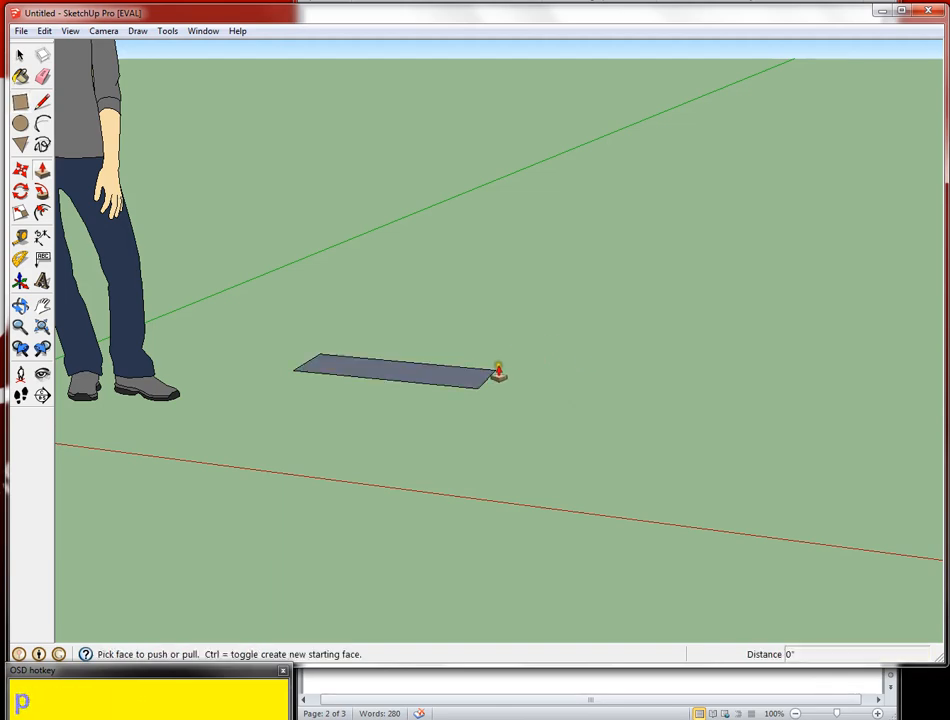
pyautogui.click(441, 378)
pyautogui.write('7')
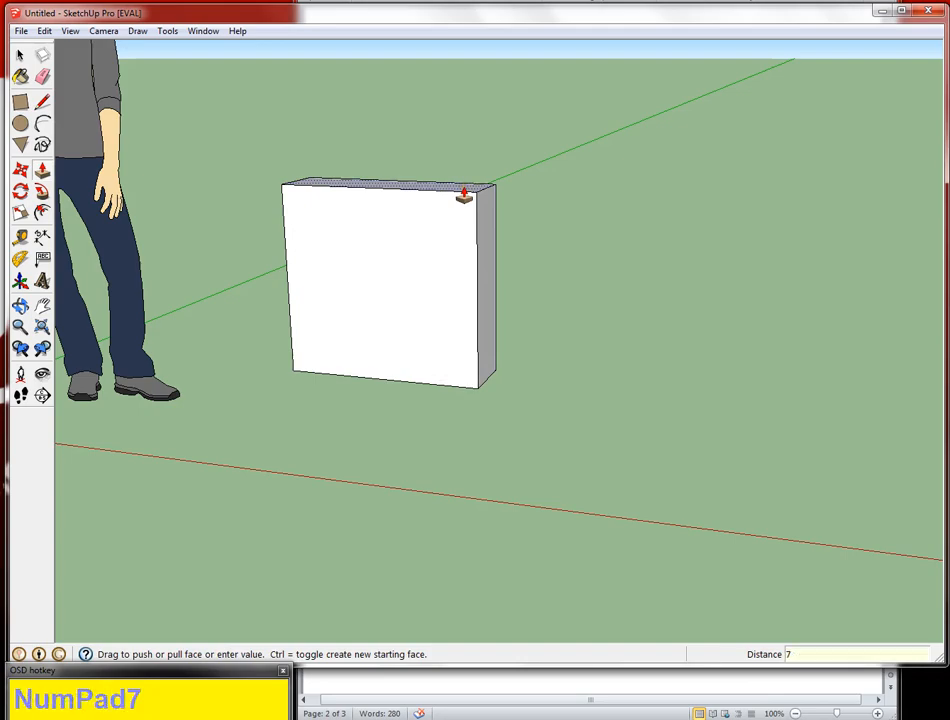
pyautogui.press('Return')
pyautogui.scroll(-3, 462, 195)
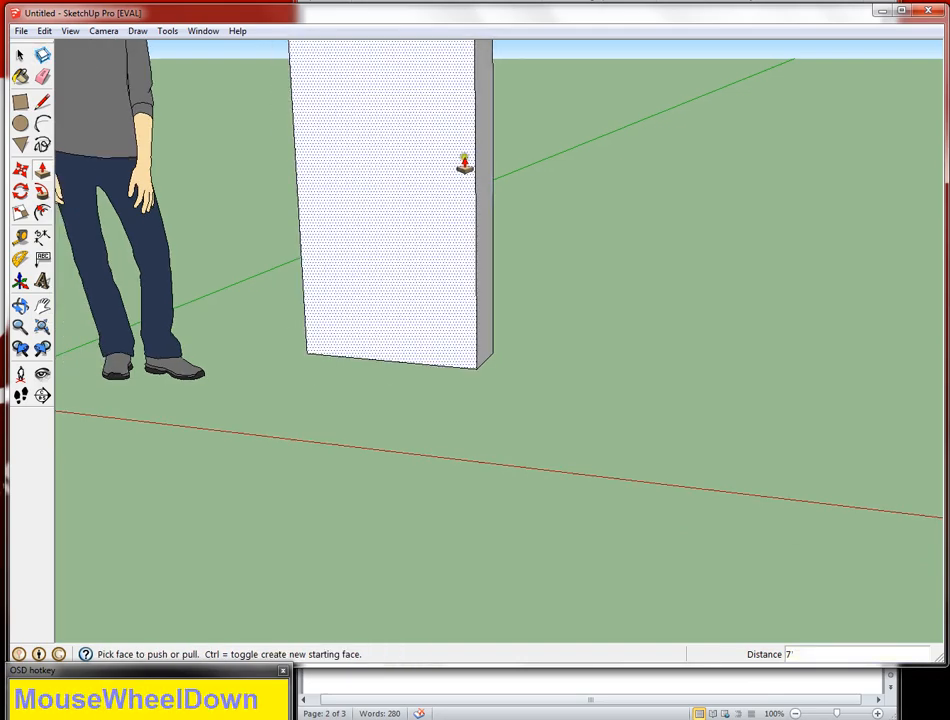
pyautogui.keyDown('shift'); pyautogui.moveTo(462, 121); pyautogui.dragTo(462, 340, button='middle'); pyautogui.keyUp('shift')
pyautogui.moveTo(486, 282); pyautogui.dragTo(445, 325, button='middle')
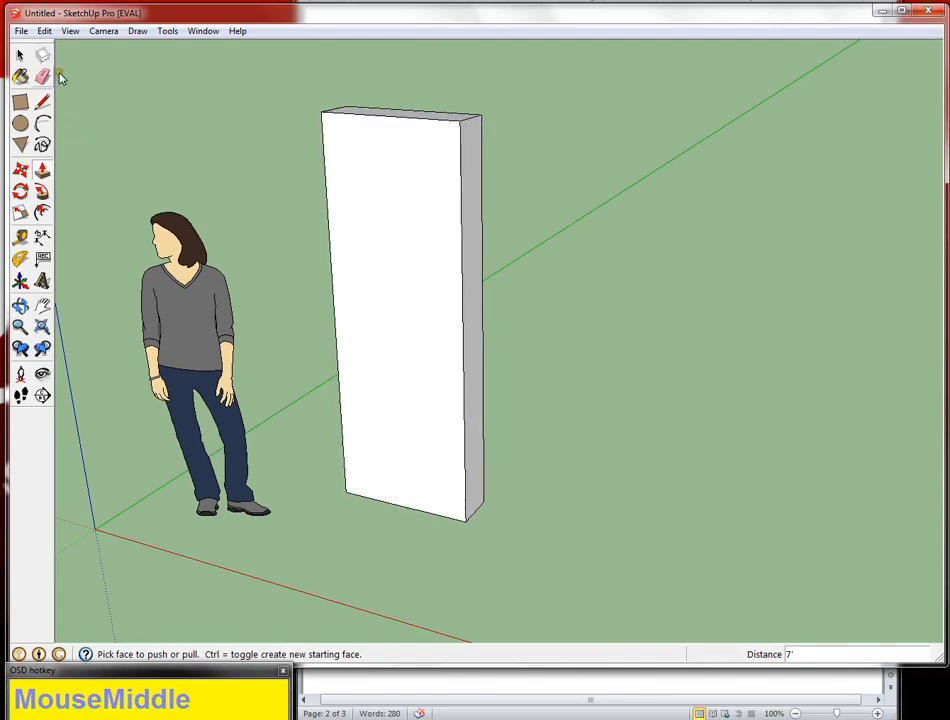
# Step: Try selecting the box's front face alone, with its bounding edges, and with all connected geometry, and clear the selection
pyautogui.press('space')
pyautogui.click(393, 237)
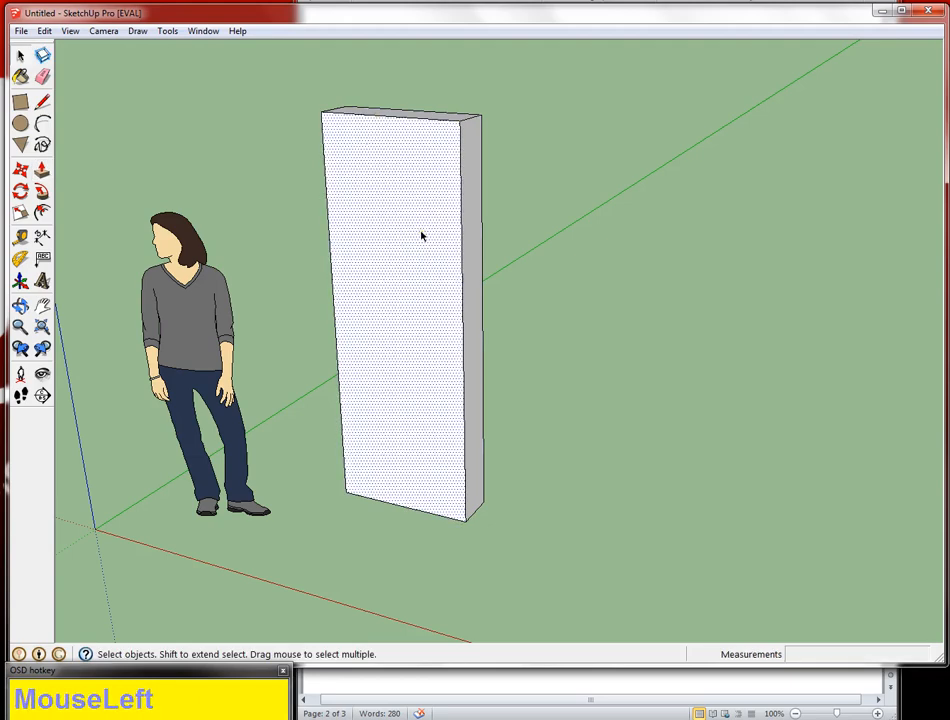
pyautogui.click(395, 271)
pyautogui.tripleClick(395, 272)
pyautogui.click(531, 279)
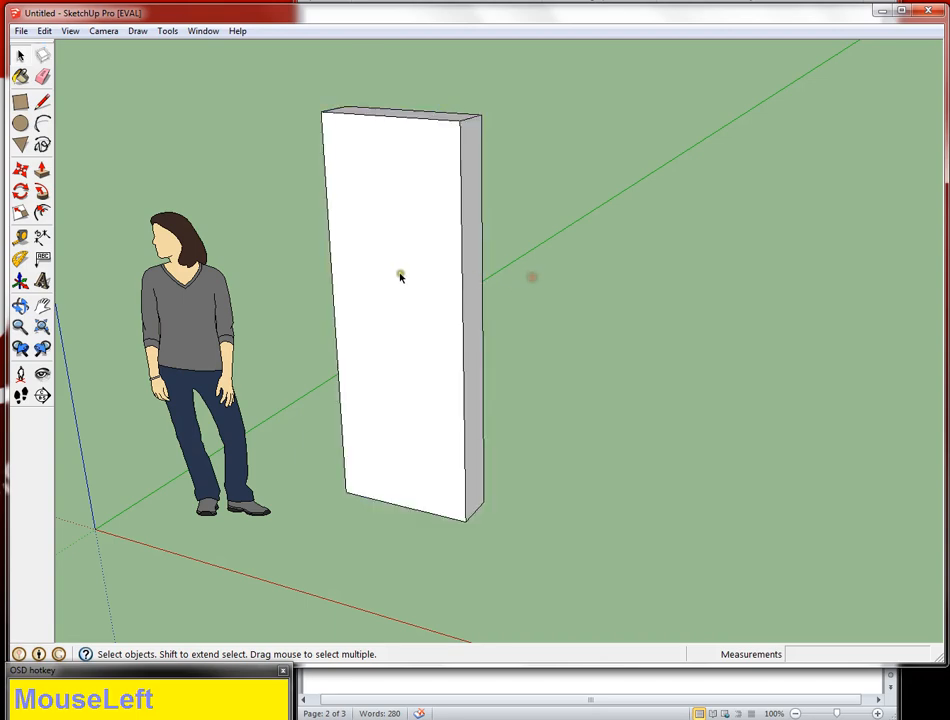
pyautogui.click(399, 276)
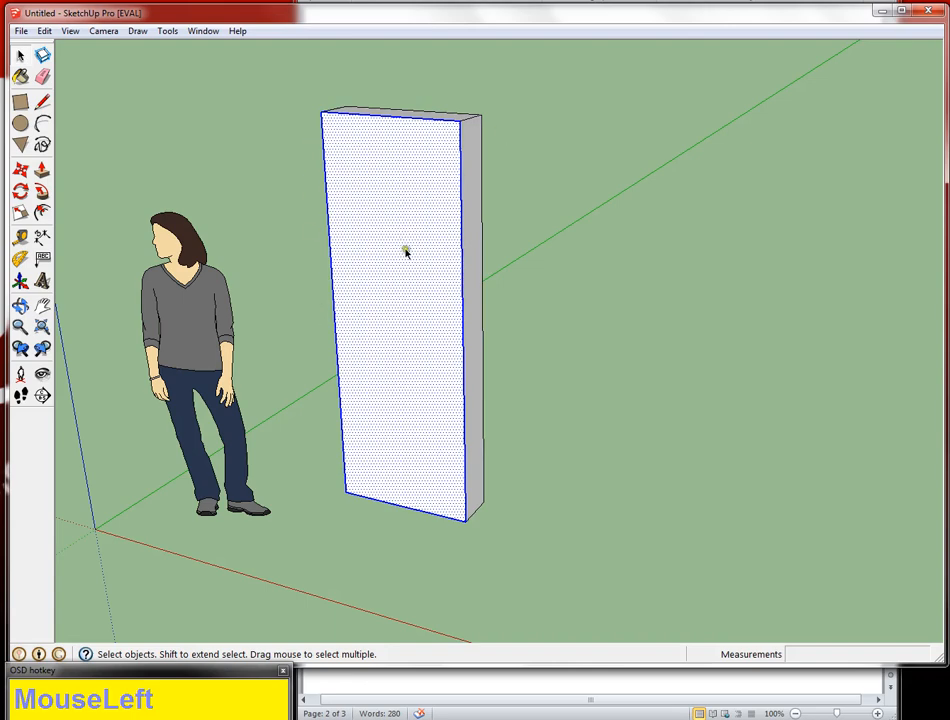
pyautogui.moveTo(405, 252)
pyautogui.mouseDown()
pyautogui.moveTo(517, 250)
pyautogui.moveTo(395, 253)
pyautogui.mouseUp()
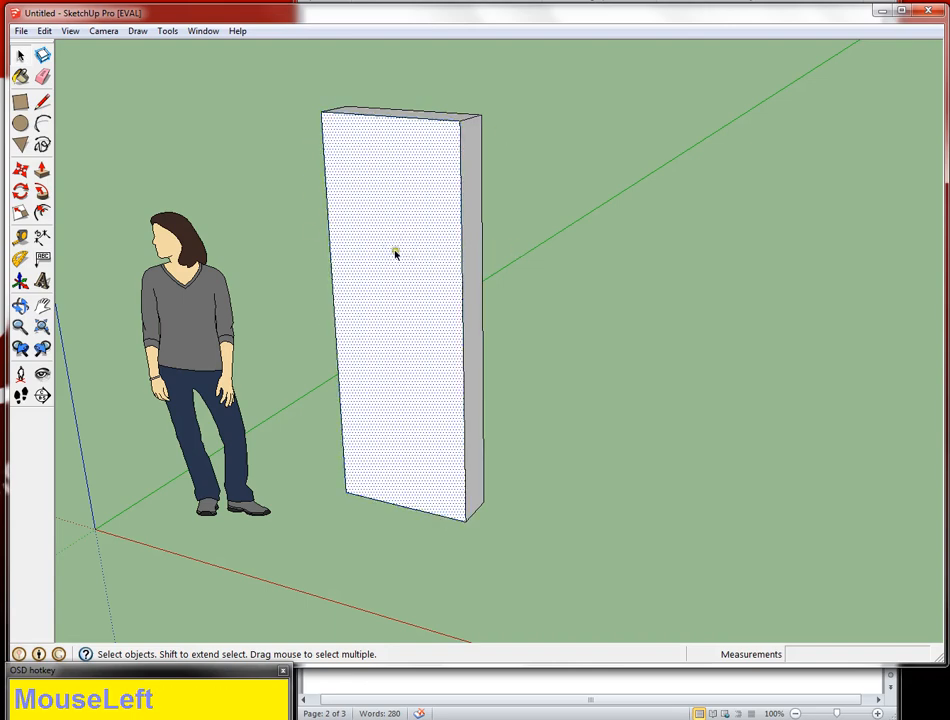
pyautogui.click(395, 254)
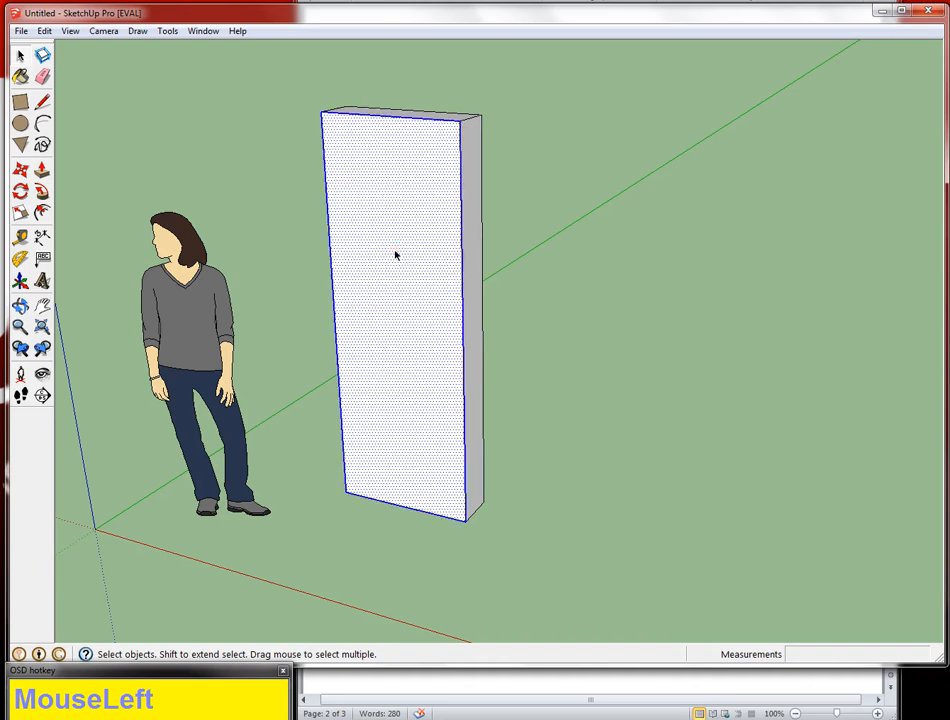
pyautogui.click(396, 254)
pyautogui.tripleClick(395, 254)
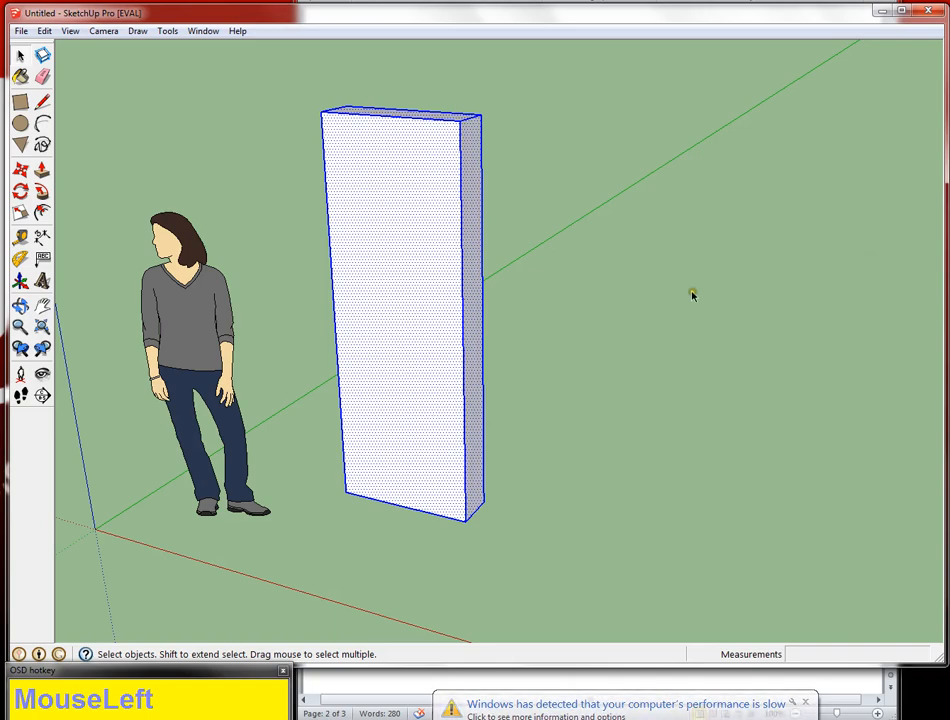
pyautogui.click(564, 290)
# Step: Try deleting the box's front face and undo the deletion
pyautogui.click(417, 320)
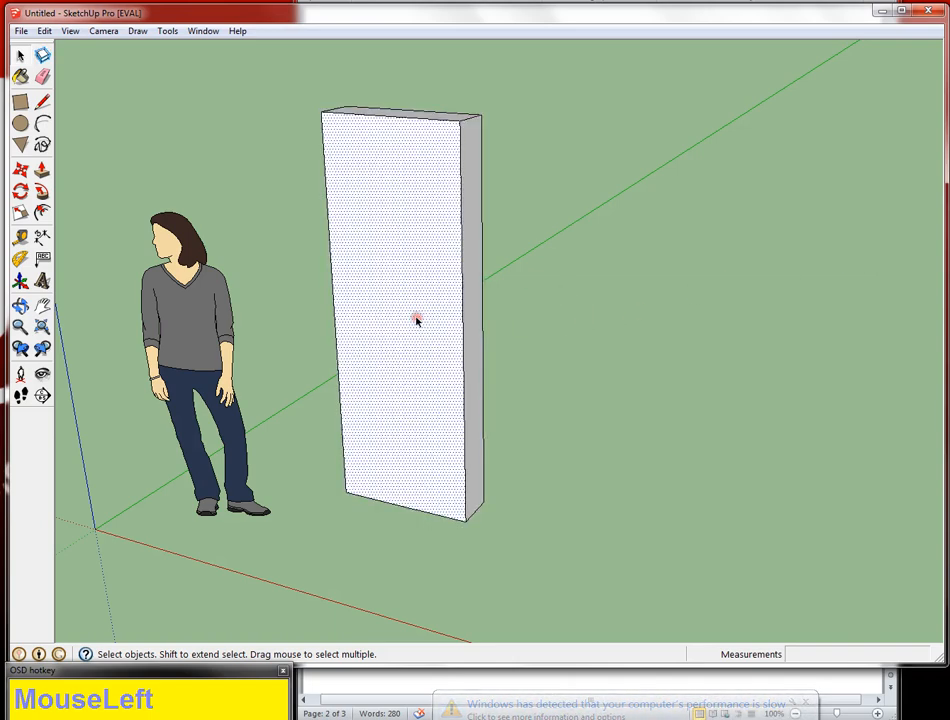
pyautogui.press('Delete')
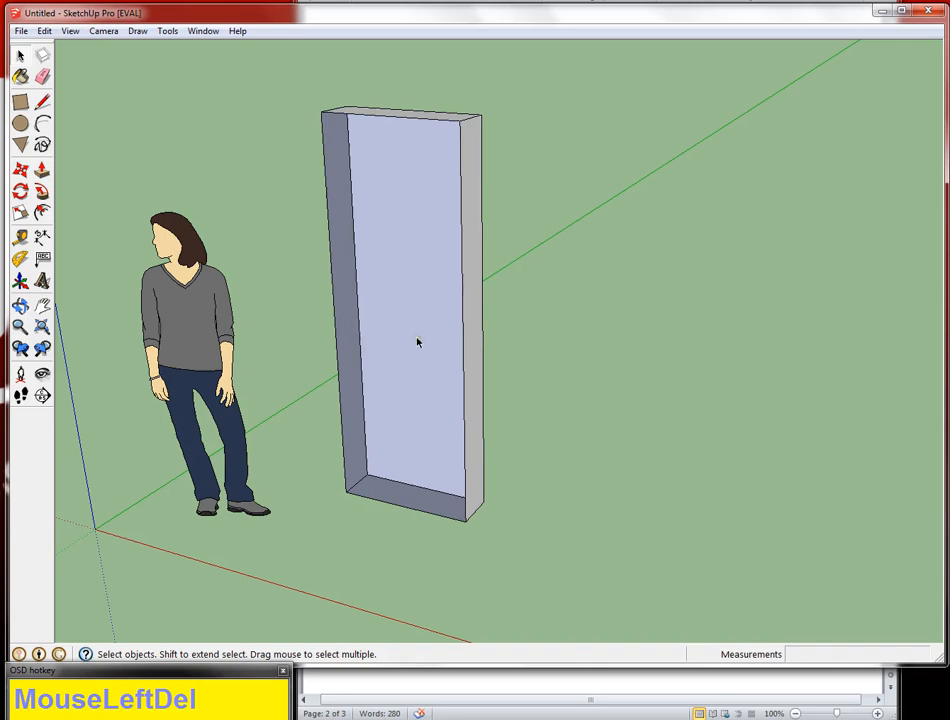
pyautogui.hotkey('ctrl', 'z')
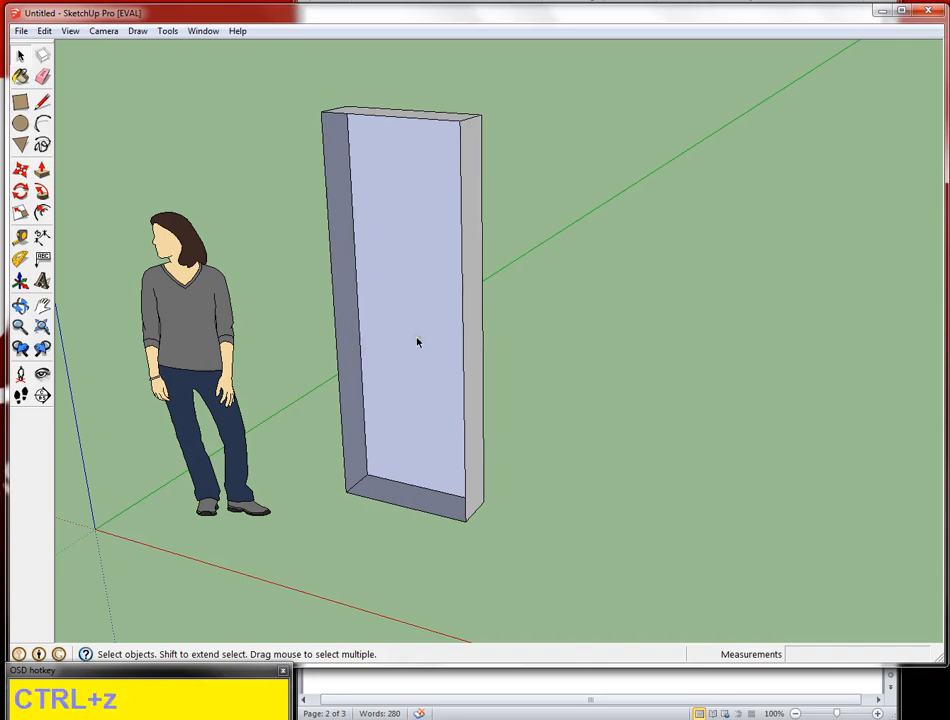
# Step: Delete the front face of the box to leave an open bookcase shell
pyautogui.click(419, 336)
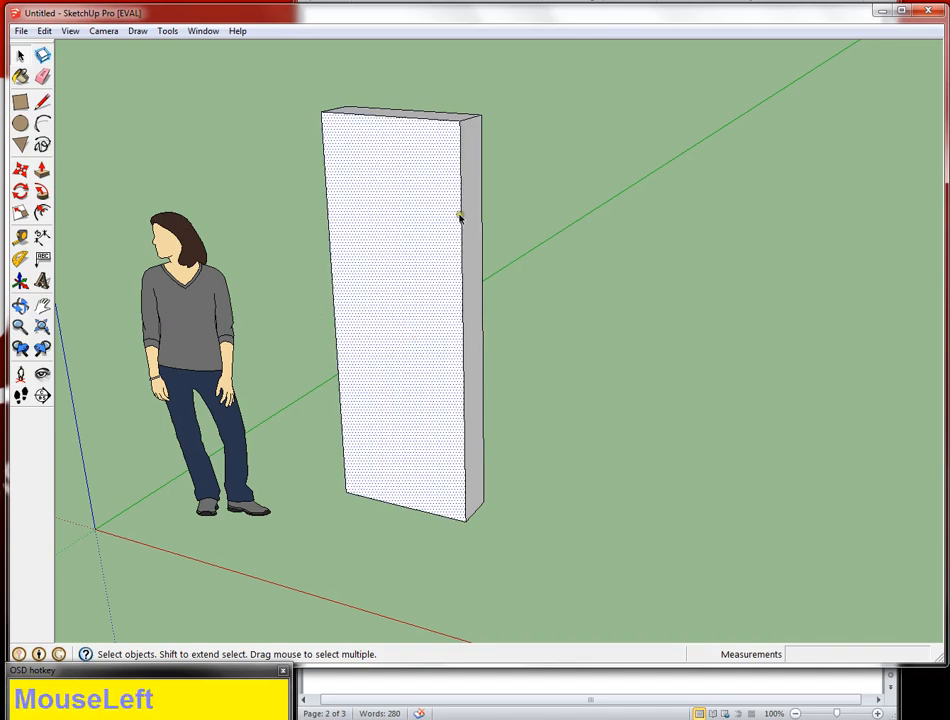
pyautogui.press('Delete')
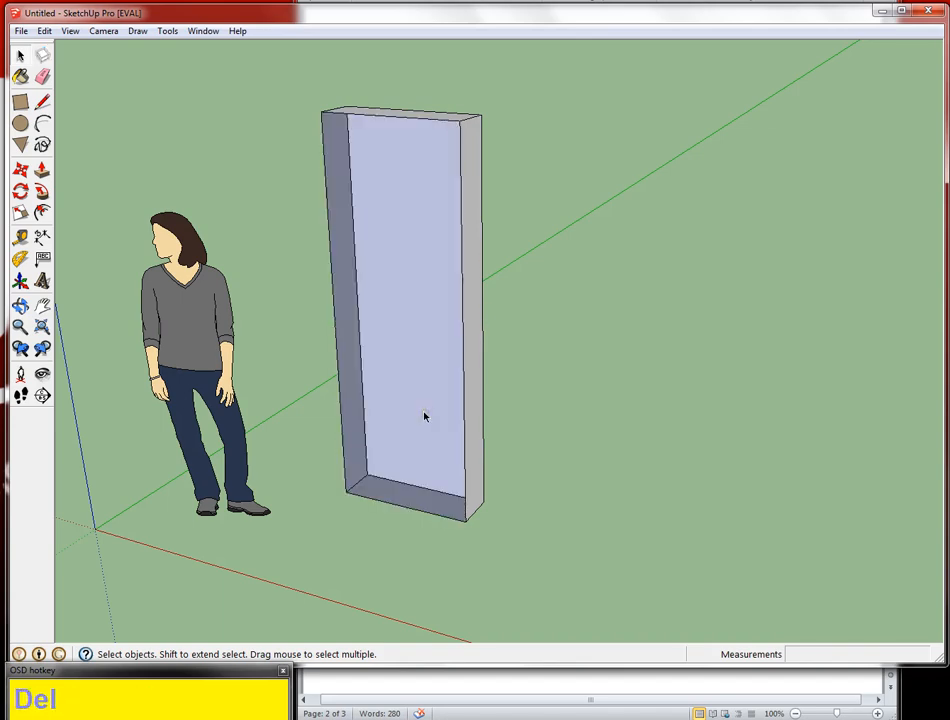
# Step: Select the entire open shell and make it a component that replaces the selection
pyautogui.tripleClick(423, 295)
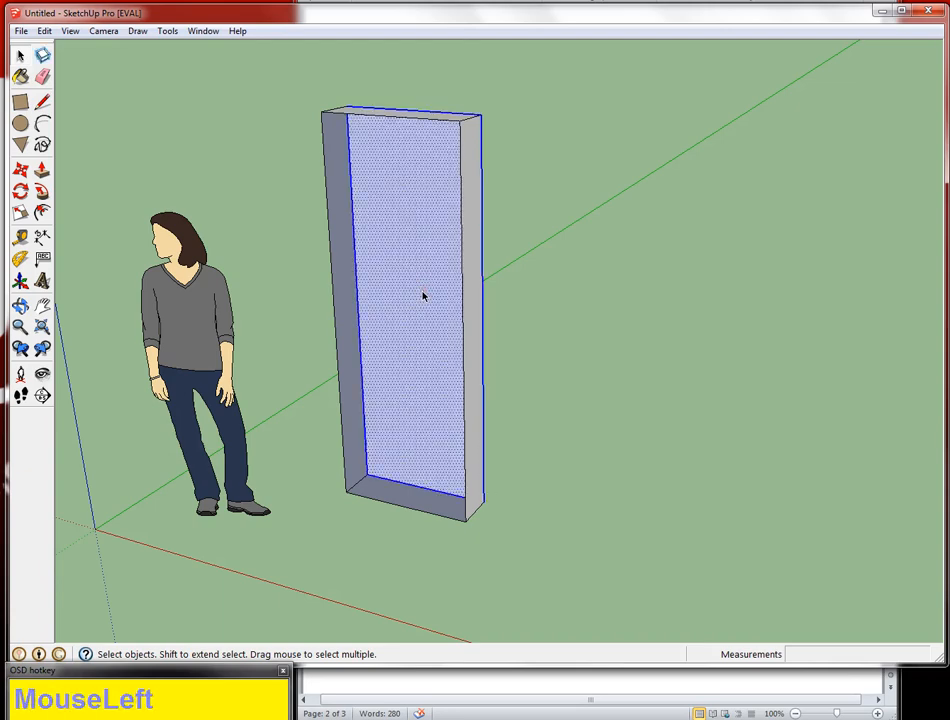
pyautogui.tripleClick(423, 294)
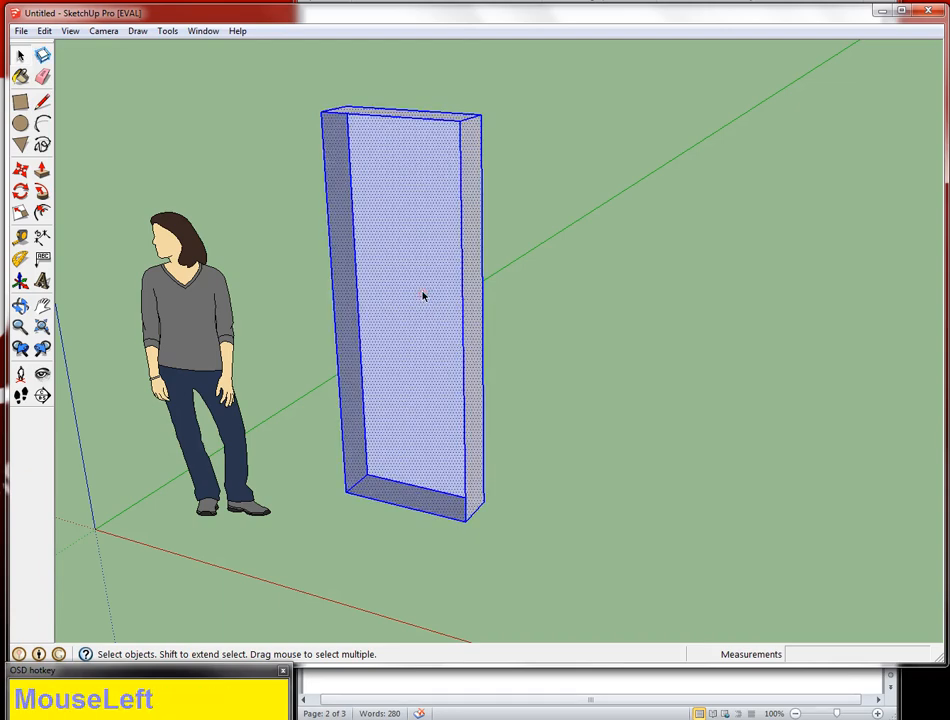
pyautogui.rightClick(423, 295)
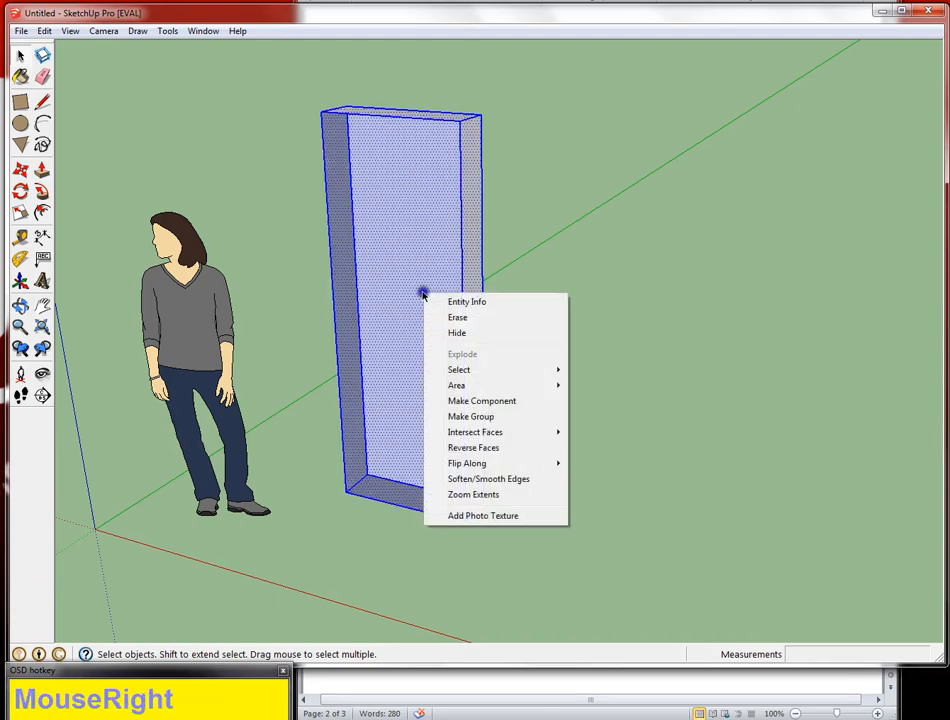
pyautogui.click(458, 403)
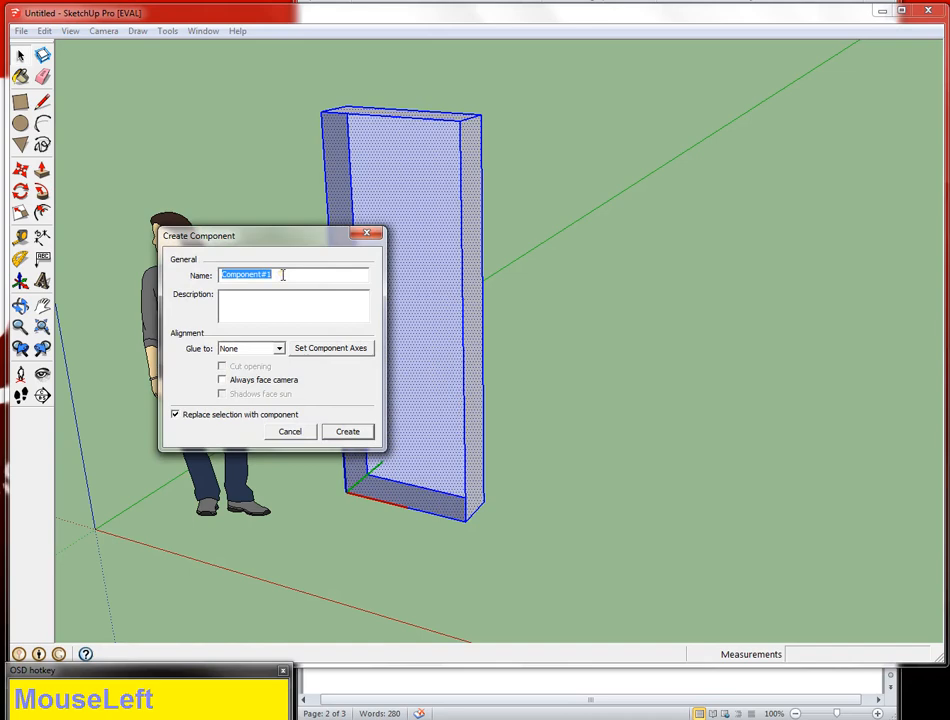
pyautogui.click(283, 274)
pyautogui.click(346, 433)
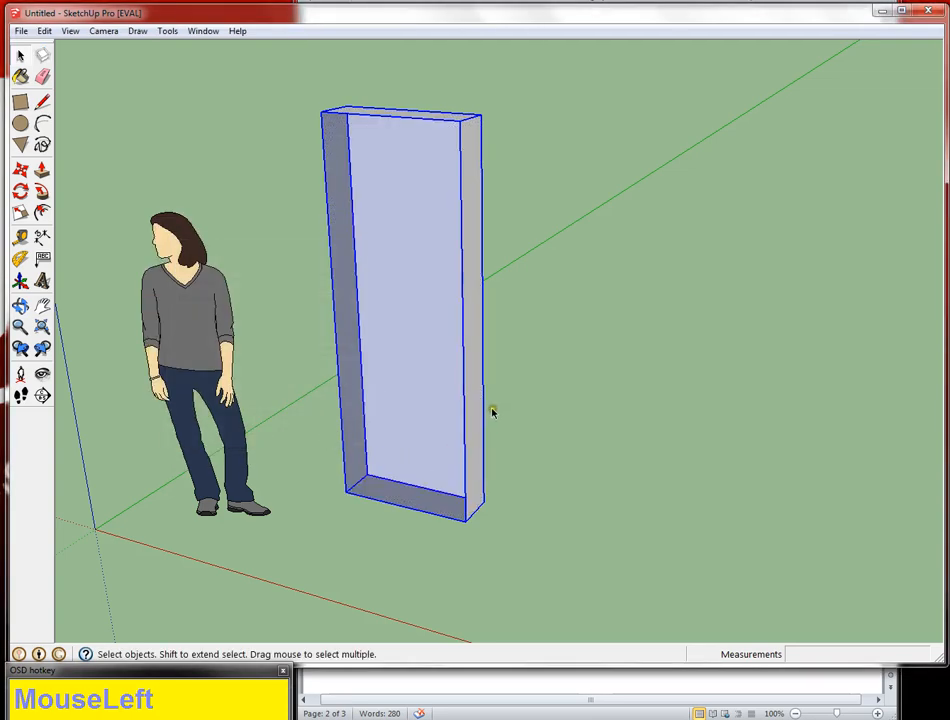
# Step: Select the shell component, try rotating it about its centre with the Move tool's rotation grips, and undo the rotation
pyautogui.click(580, 325)
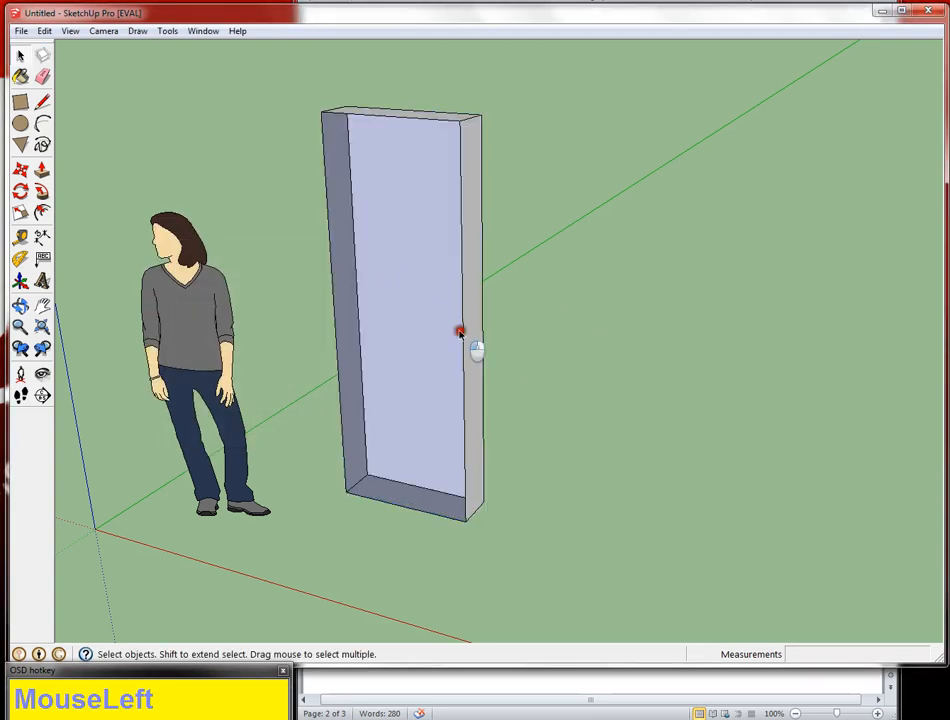
pyautogui.click(415, 258)
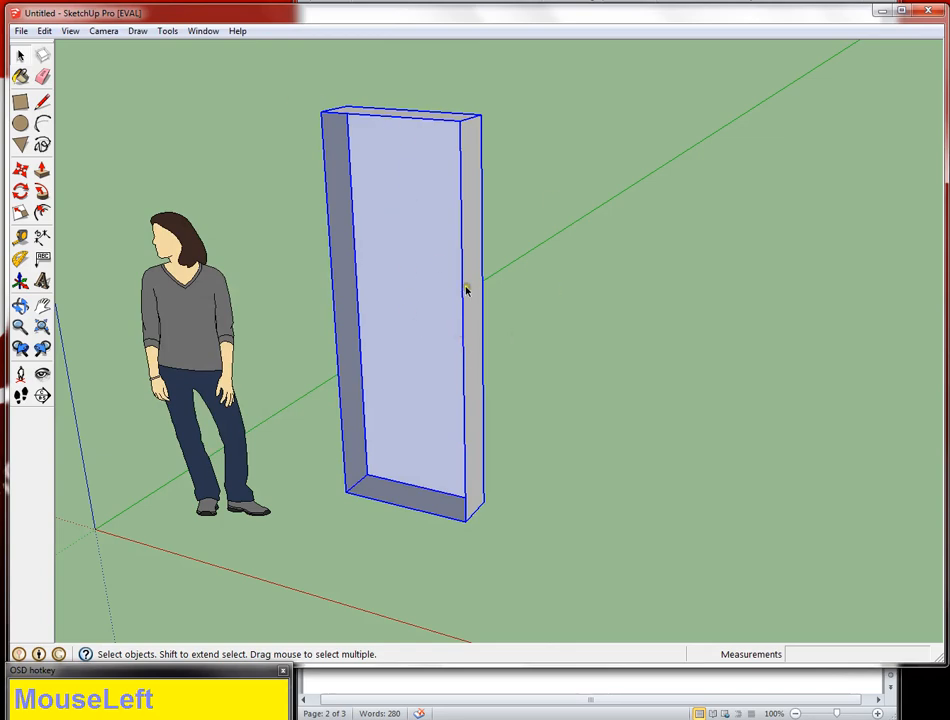
pyautogui.click(20, 171)
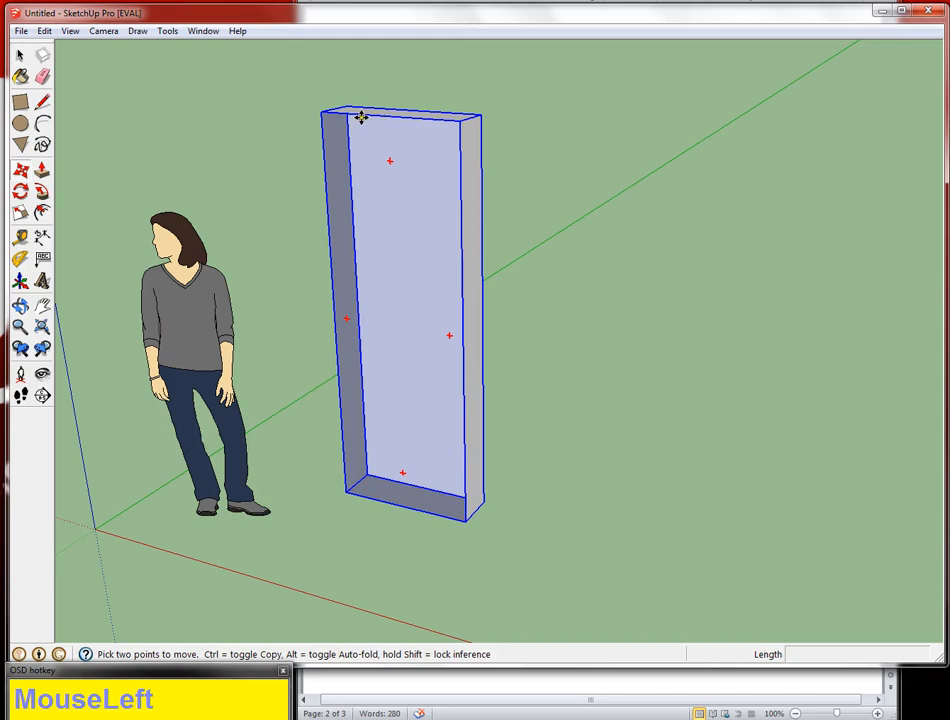
pyautogui.moveTo(449, 336)
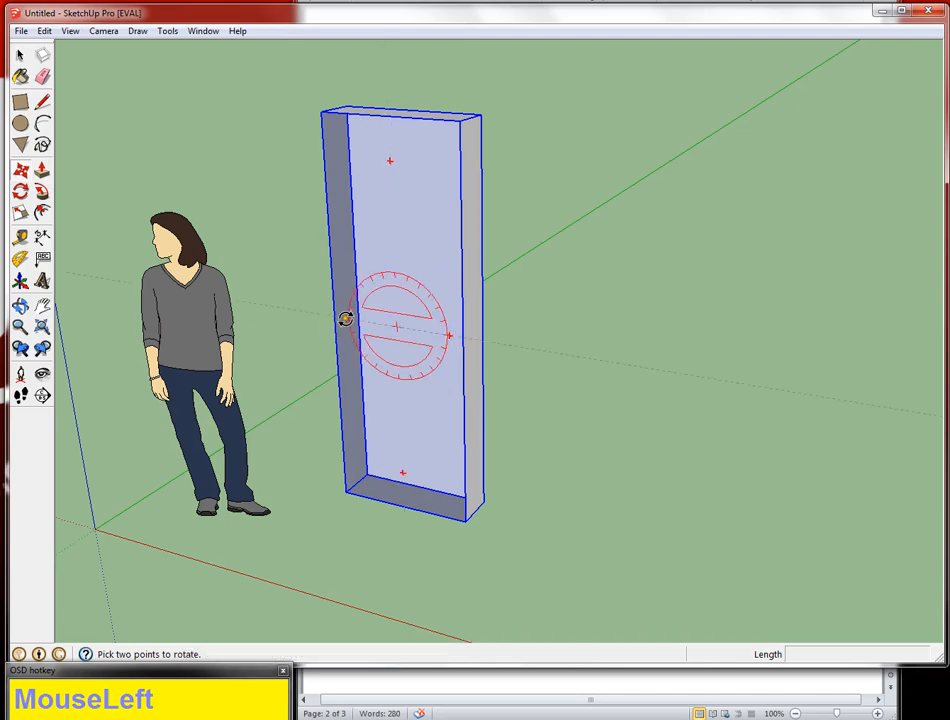
pyautogui.click(389, 160)
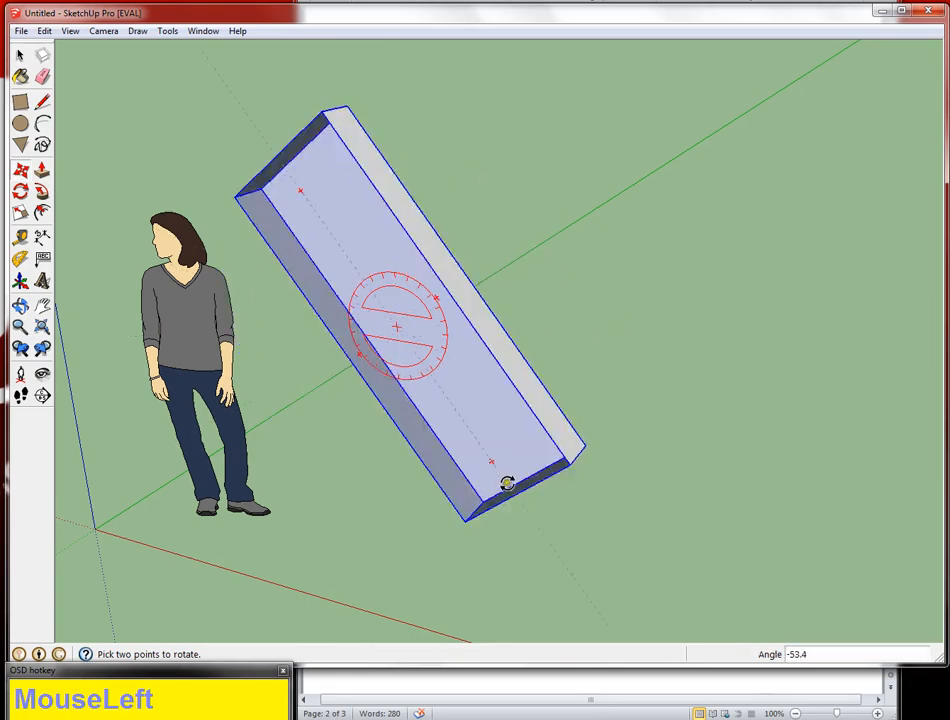
pyautogui.click(528, 326)
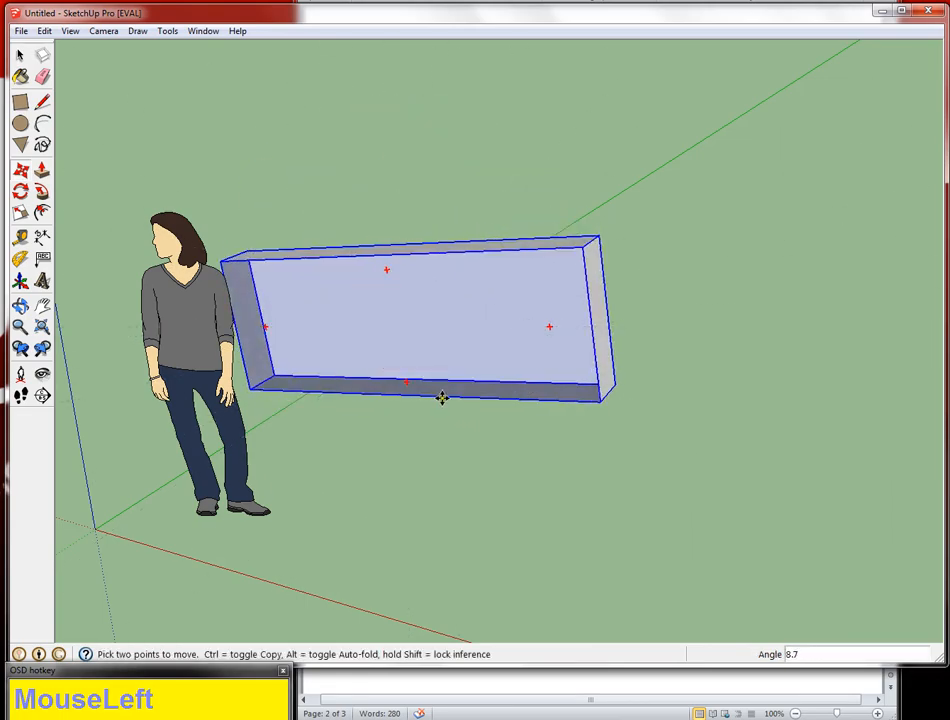
pyautogui.hotkey('ctrl', 'z')
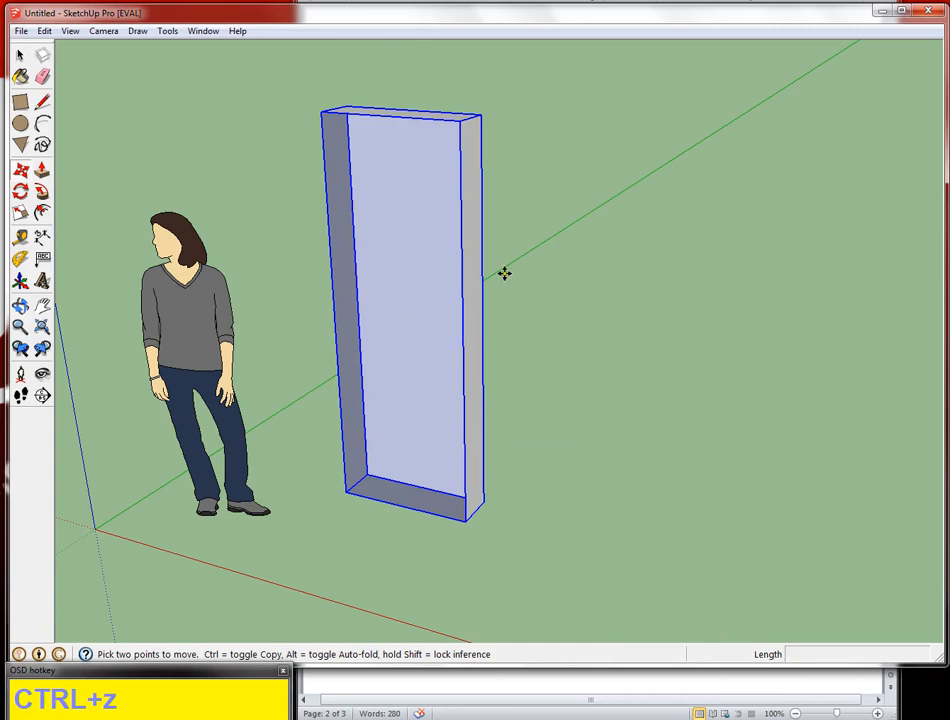
# Step: Draw a 2'6" by 9" rectangle over the shell's inside floor, from the back corner to the diagonally opposite front corner
pyautogui.click(22, 56)
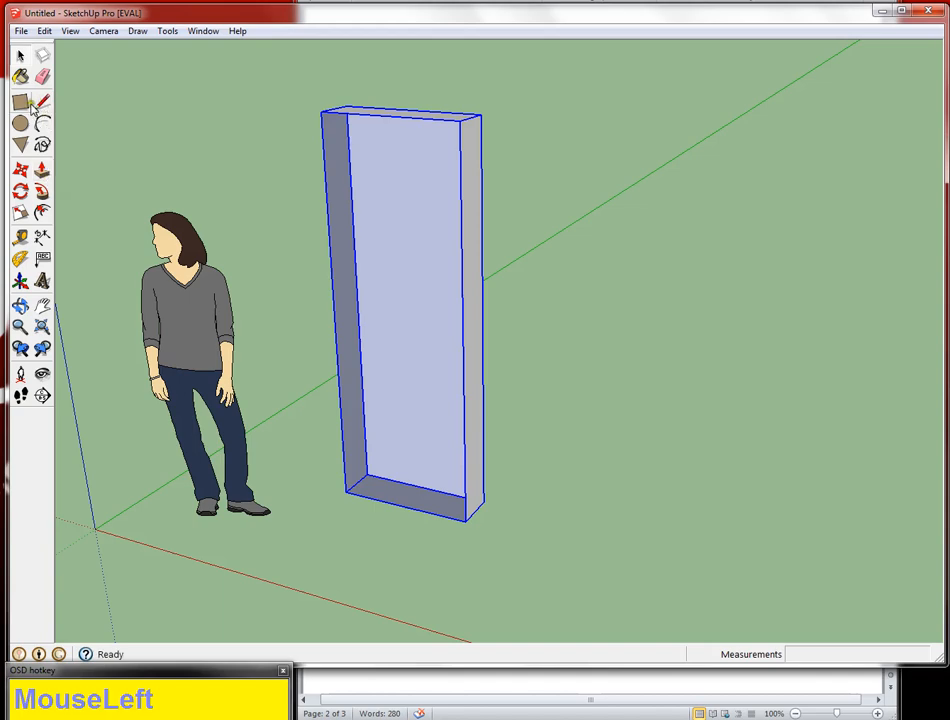
pyautogui.click(20, 102)
pyautogui.moveTo(362, 477); pyautogui.dragTo(467, 518)
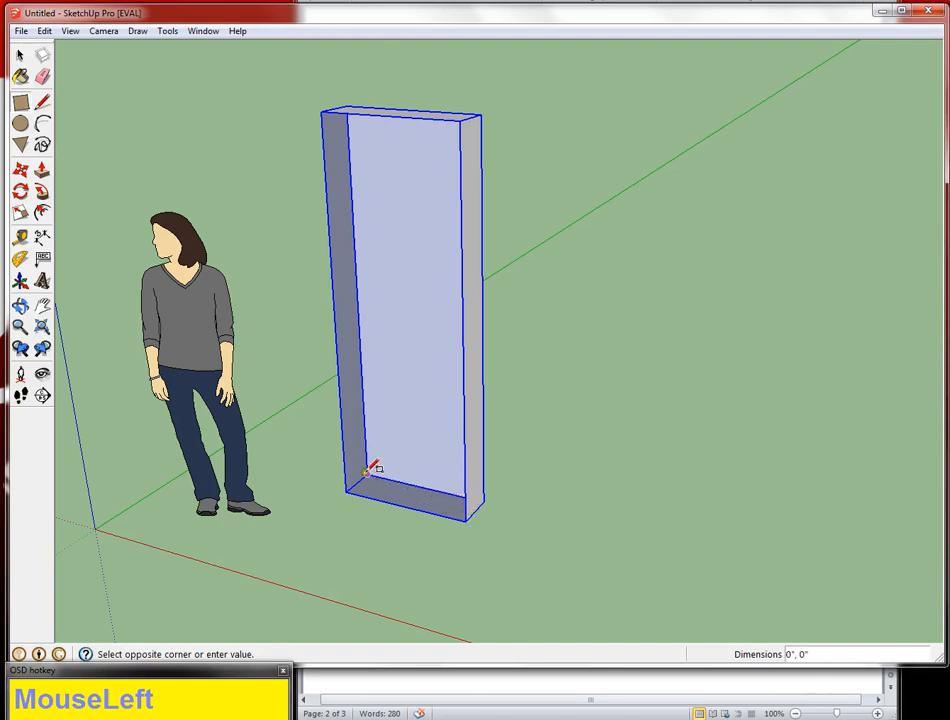
pyautogui.click(467, 521)
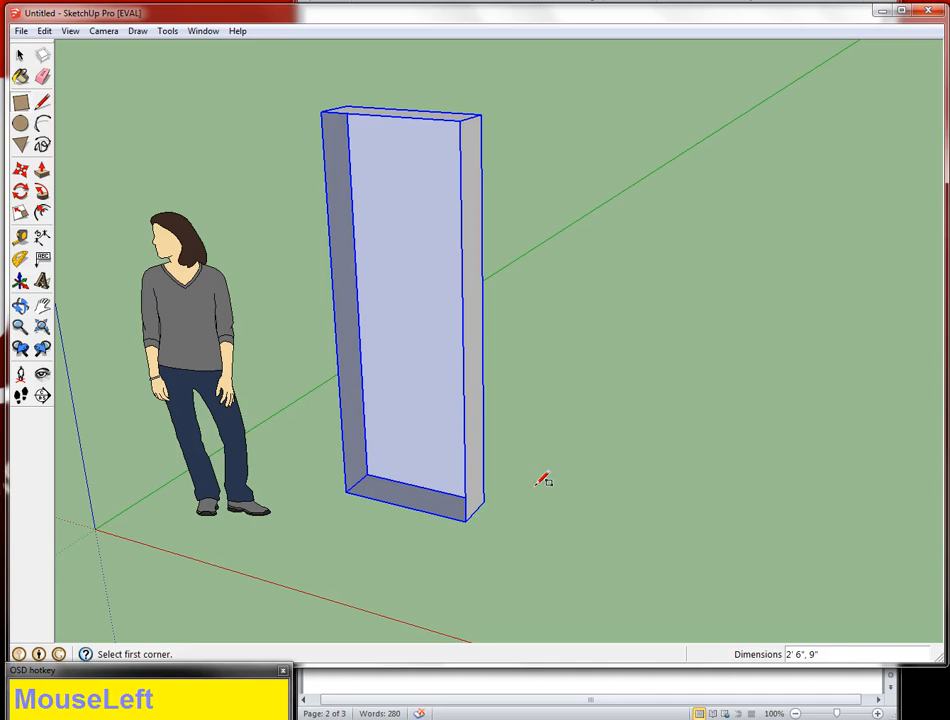
# Step: Push/Pull the rectangle on the shell's floor up 1" to form the base shelf
pyautogui.press('p')
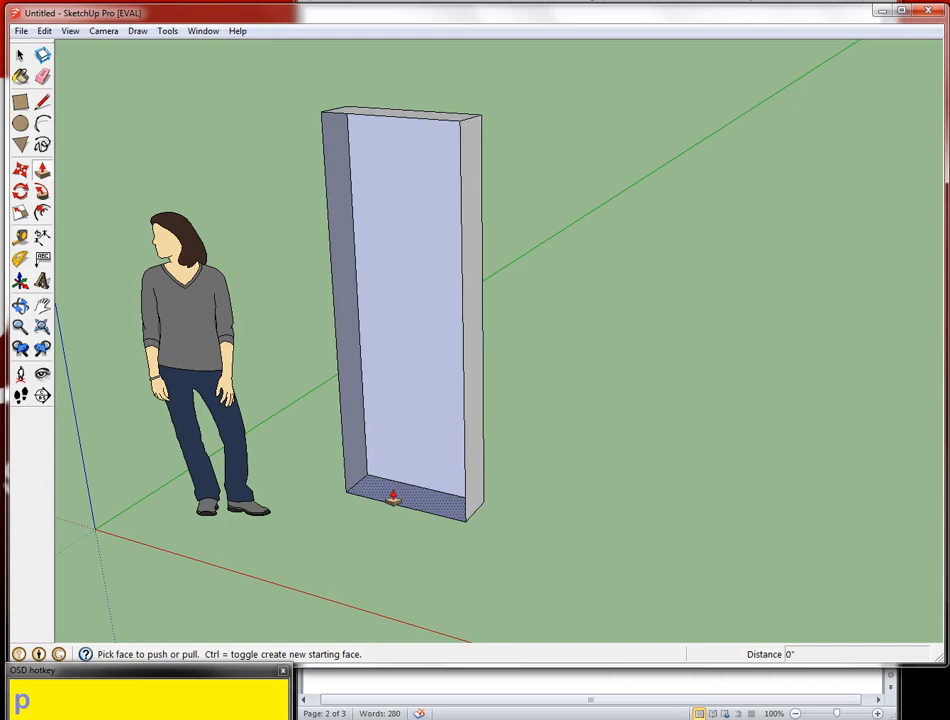
pyautogui.moveTo(393, 497); pyautogui.dragTo(393, 485)
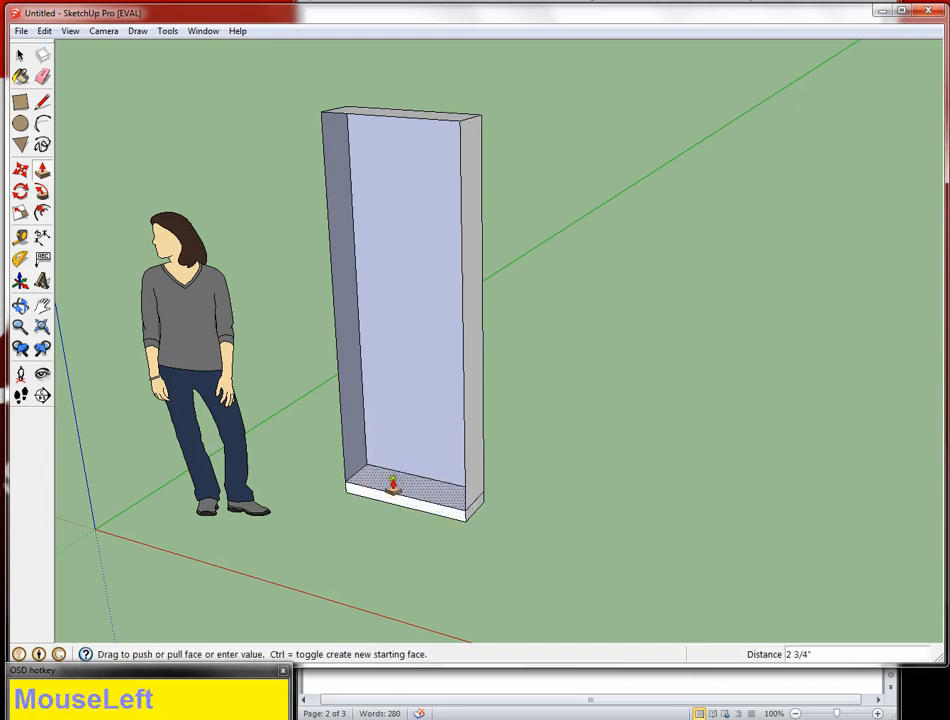
pyautogui.write('1')
pyautogui.press('Return')
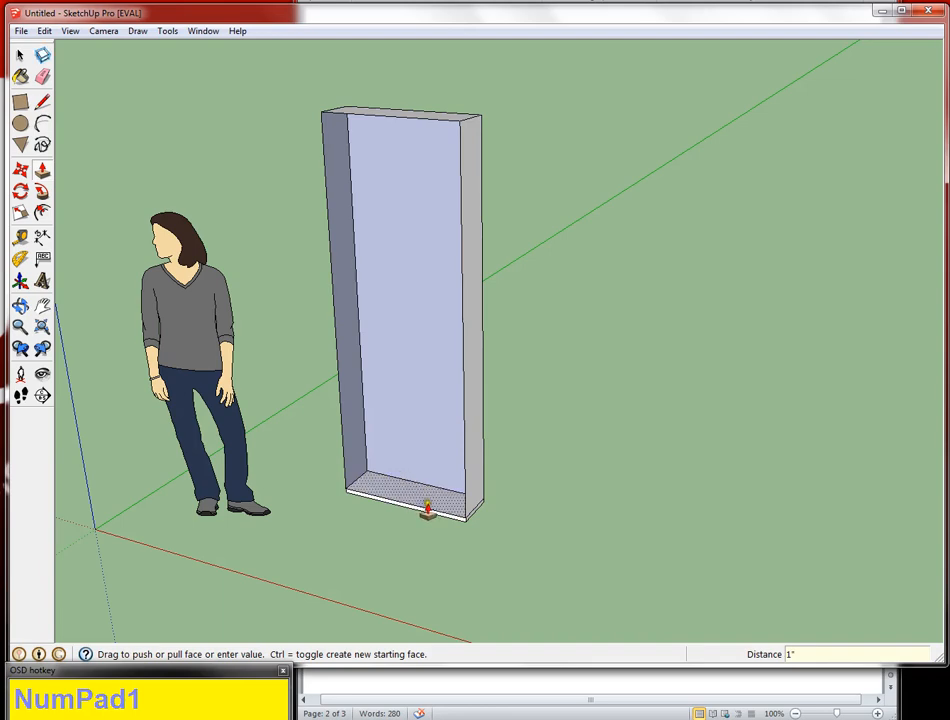
# Step: Select the whole base shelf with all its faces and edges and make it a component
pyautogui.press('space')
pyautogui.click(426, 502)
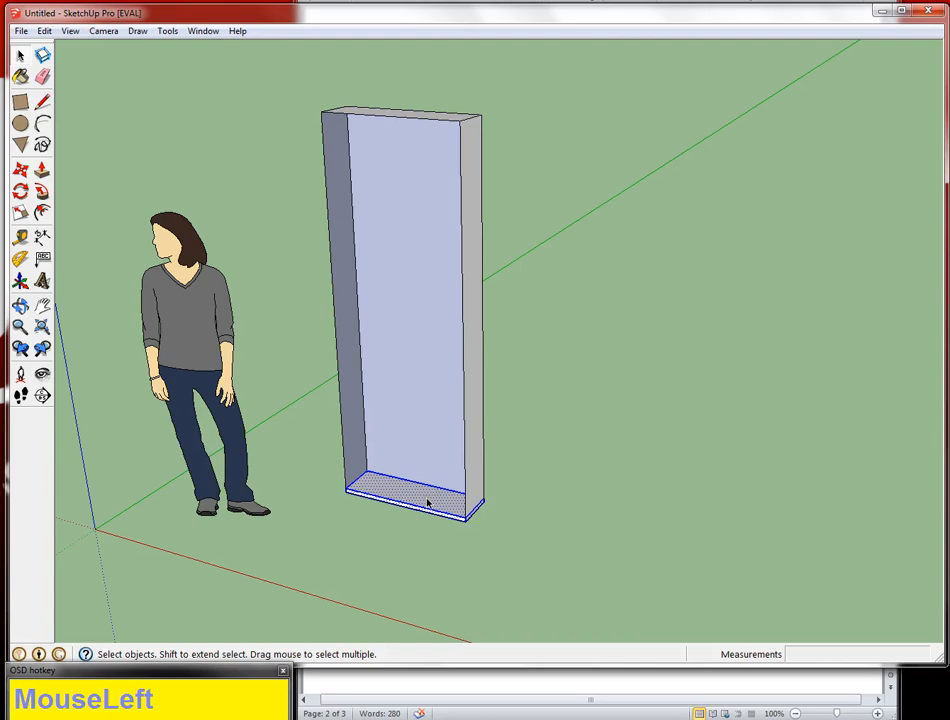
pyautogui.rightClick(427, 502)
pyautogui.click(499, 377)
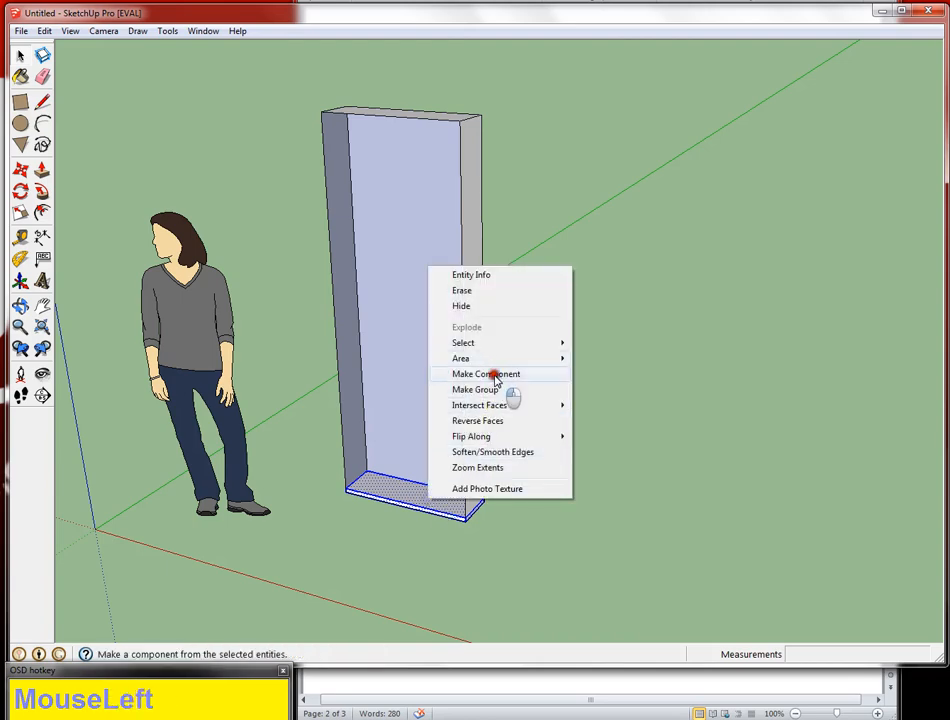
pyautogui.click(345, 431)
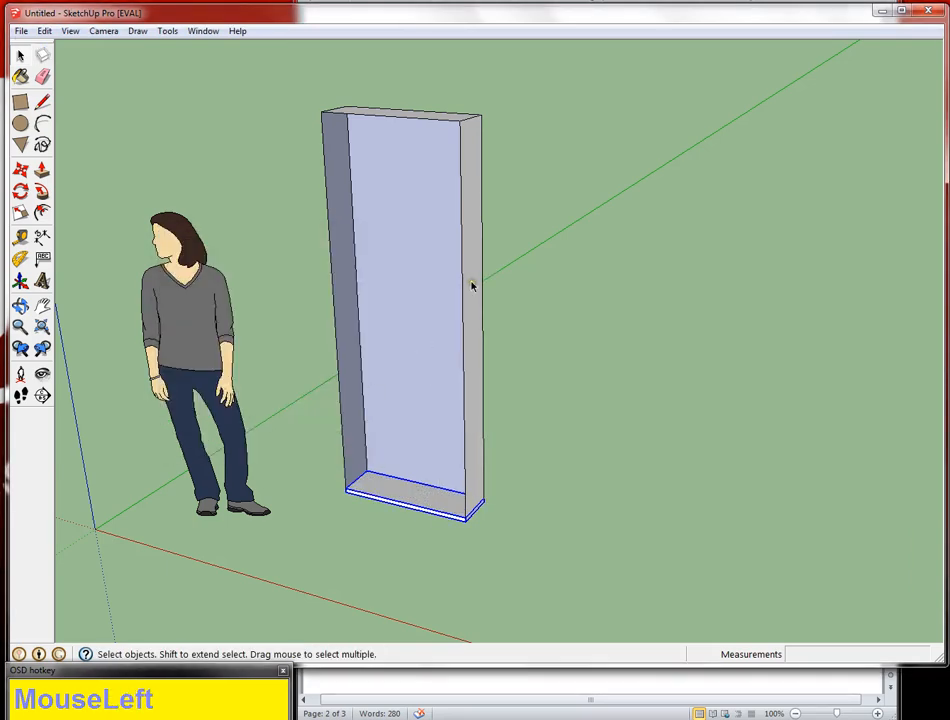
# Step: Copy the base shelf from its bottom front corner 7' straight up to the matching top corner of the shell
pyautogui.press('m')
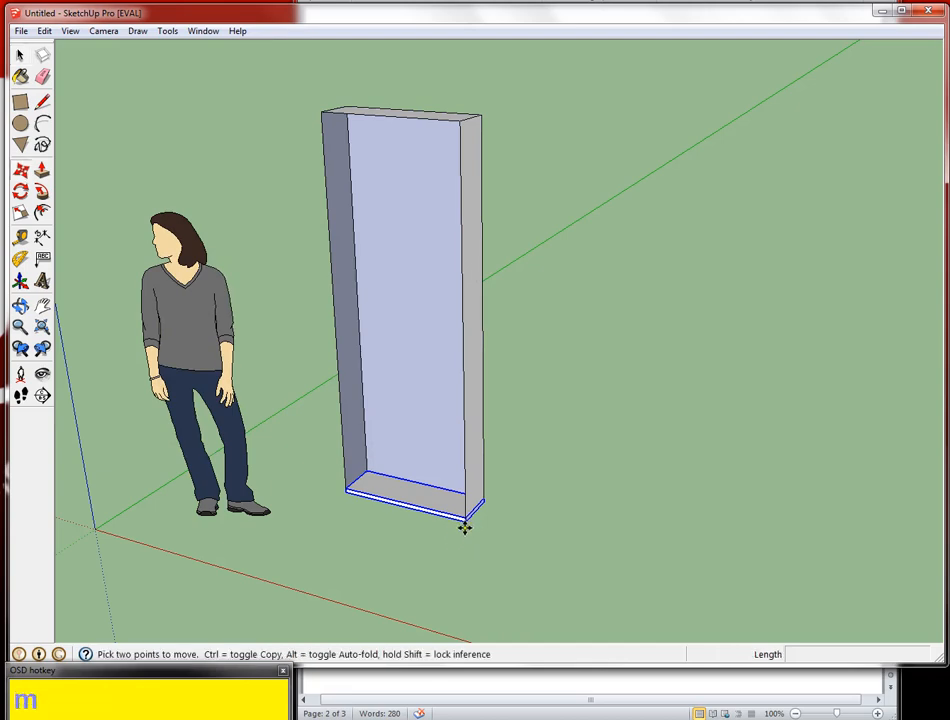
pyautogui.scroll(2, 465, 530)
pyautogui.scroll(2, 465, 530)
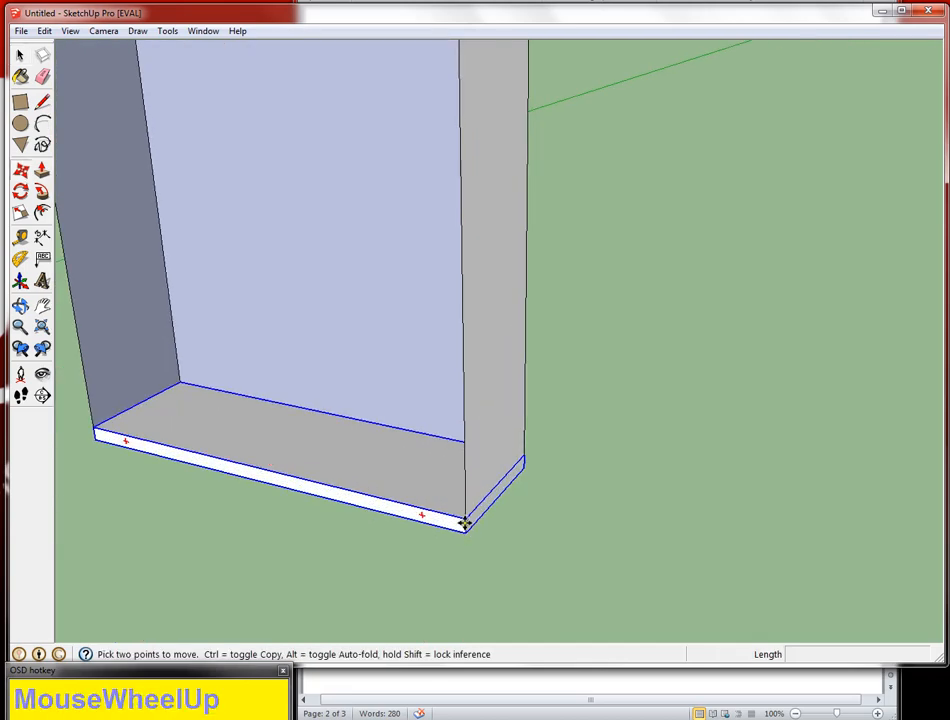
pyautogui.click(465, 537)
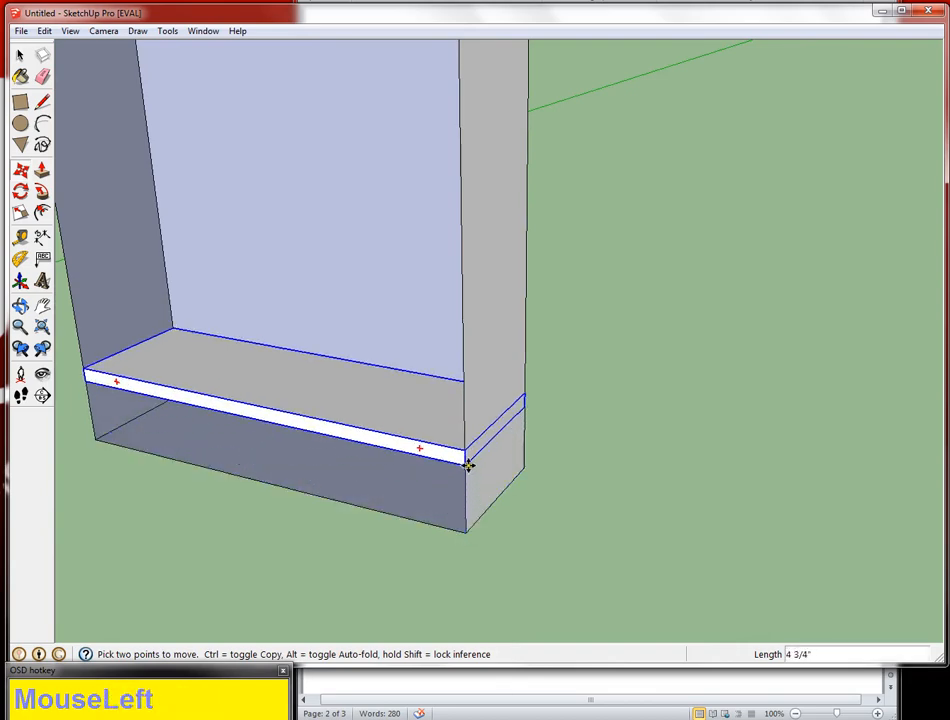
pyautogui.press('ctrl')
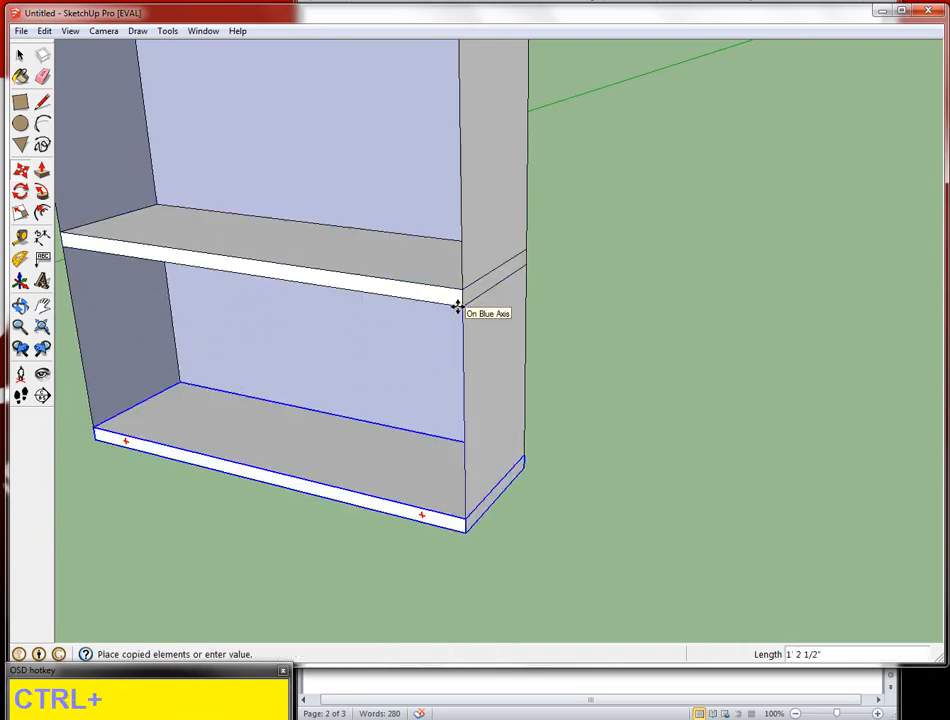
pyautogui.scroll(-4, 457, 306)
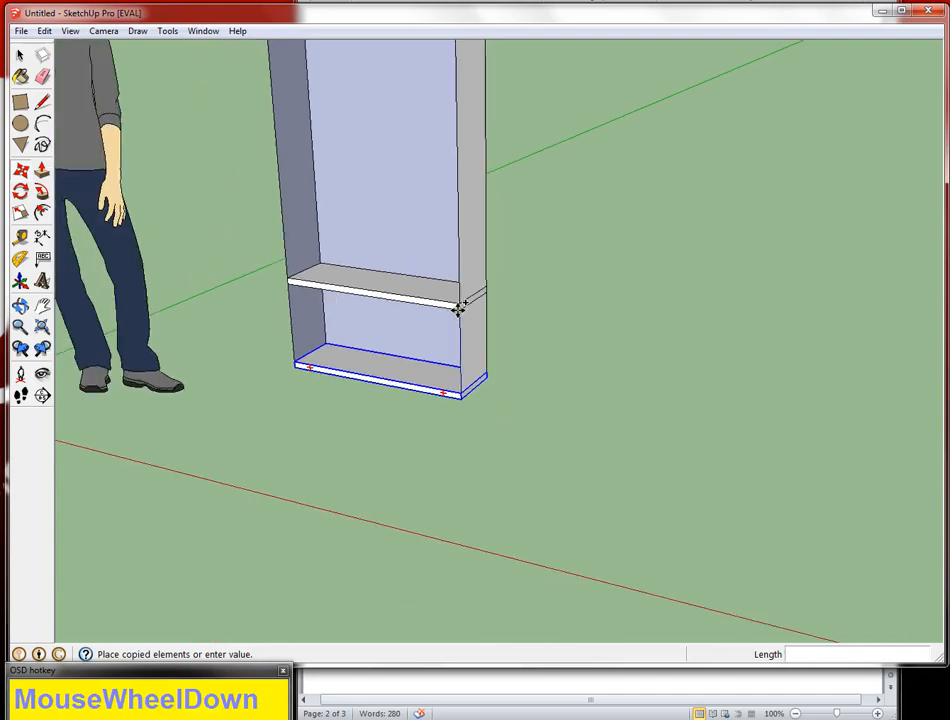
pyautogui.press('shift')
pyautogui.keyDown('shift'); pyautogui.moveTo(465, 85); pyautogui.dragTo(470, 387, button='middle'); pyautogui.keyUp('shift')
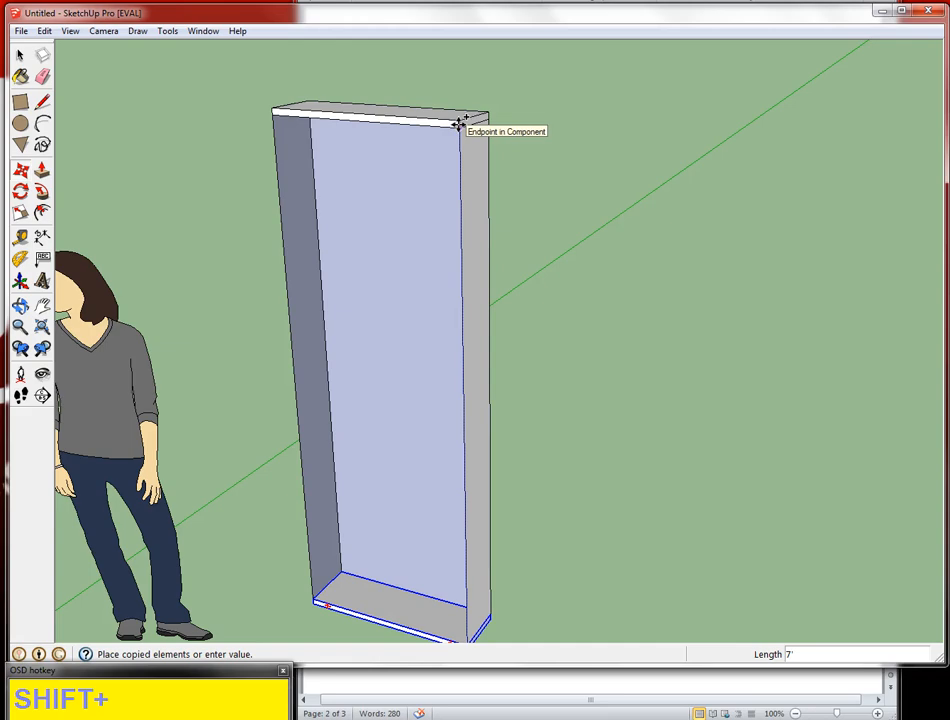
pyautogui.click(458, 124)
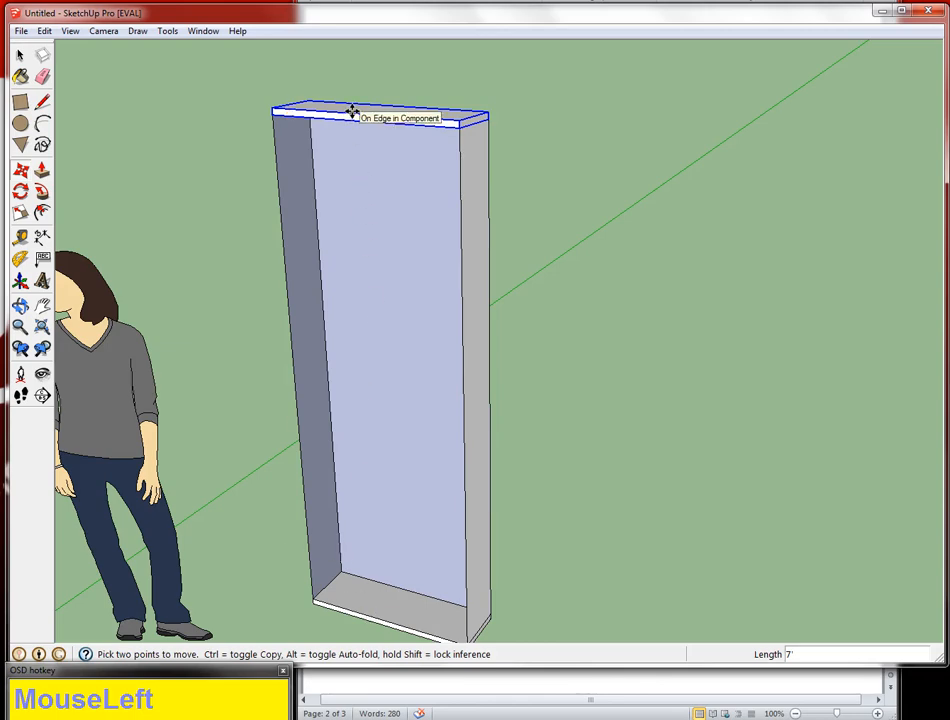
# Step: Divide the 7' copy distance by 8 to fill the shell with evenly spaced shelves
pyautogui.write('/8')
pyautogui.press('BackSpace')
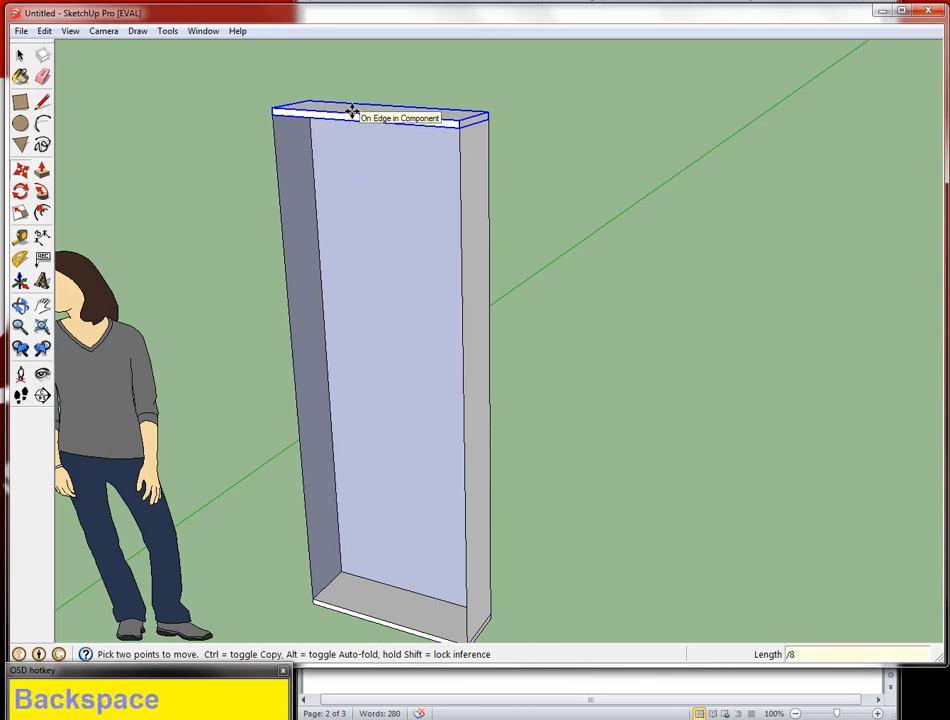
pyautogui.press('Return')
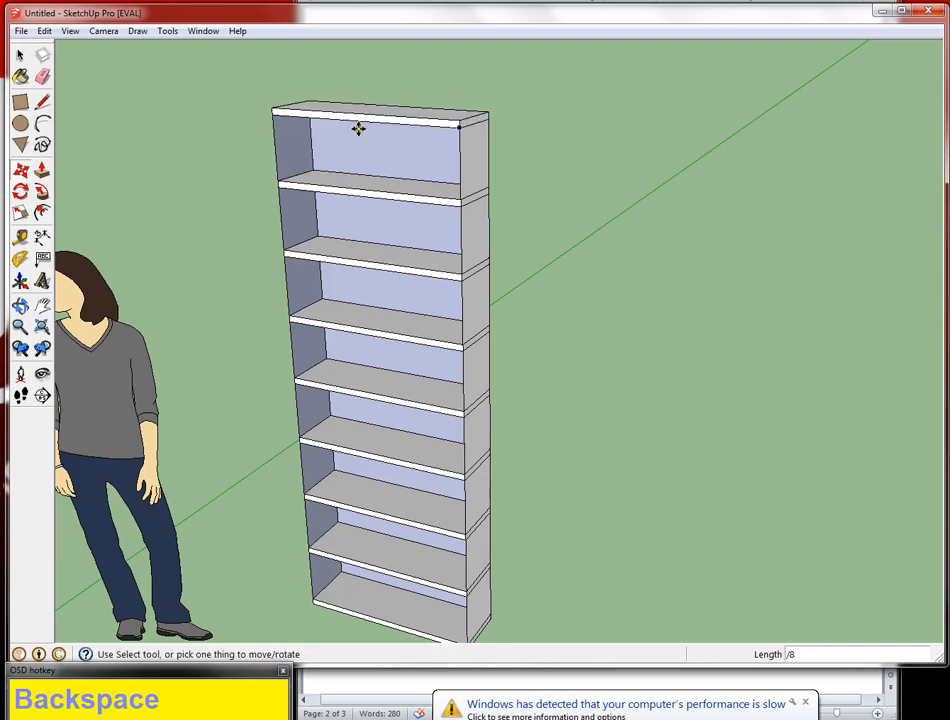
# Step: Delete the topmost shelf sitting above the shell
pyautogui.press('space')
pyautogui.click(366, 120)
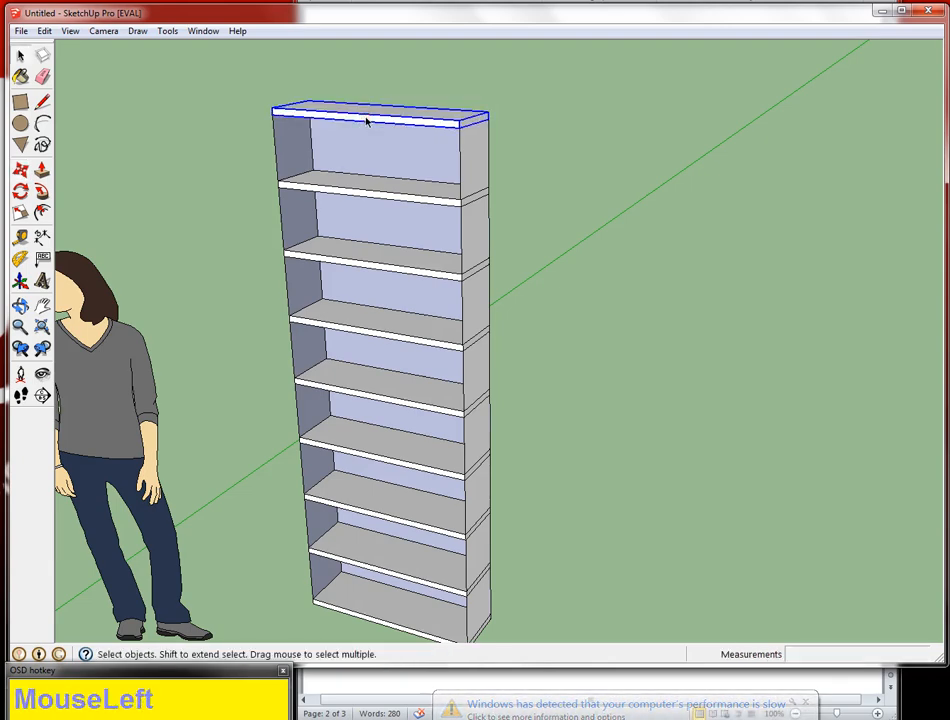
pyautogui.press('Delete')
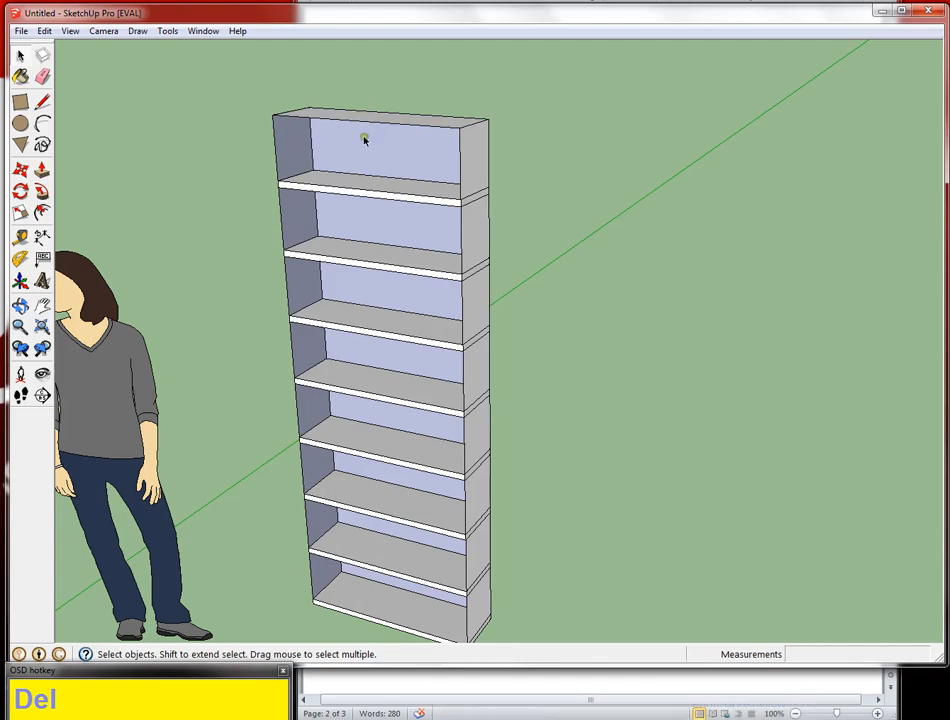
pyautogui.scroll(-4, 365, 140)
pyautogui.keyDown('shift'); pyautogui.moveTo(424, 148); pyautogui.dragTo(343, 409, button='middle'); pyautogui.keyUp('shift')
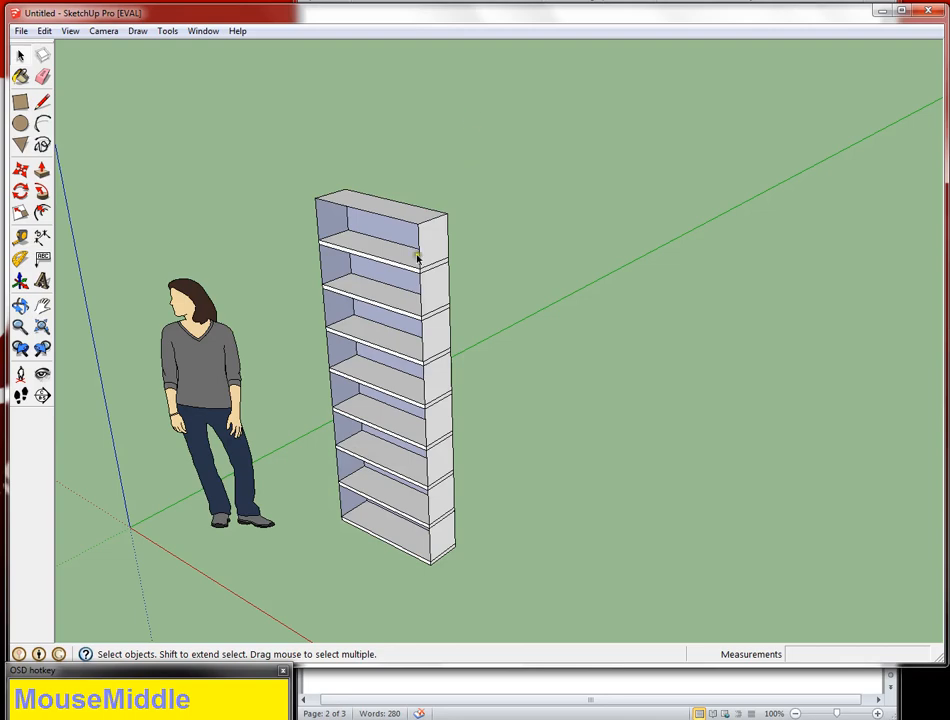
pyautogui.keyDown('shift'); pyautogui.moveTo(418, 258); pyautogui.dragTo(415, 481, button='middle'); pyautogui.keyUp('shift')
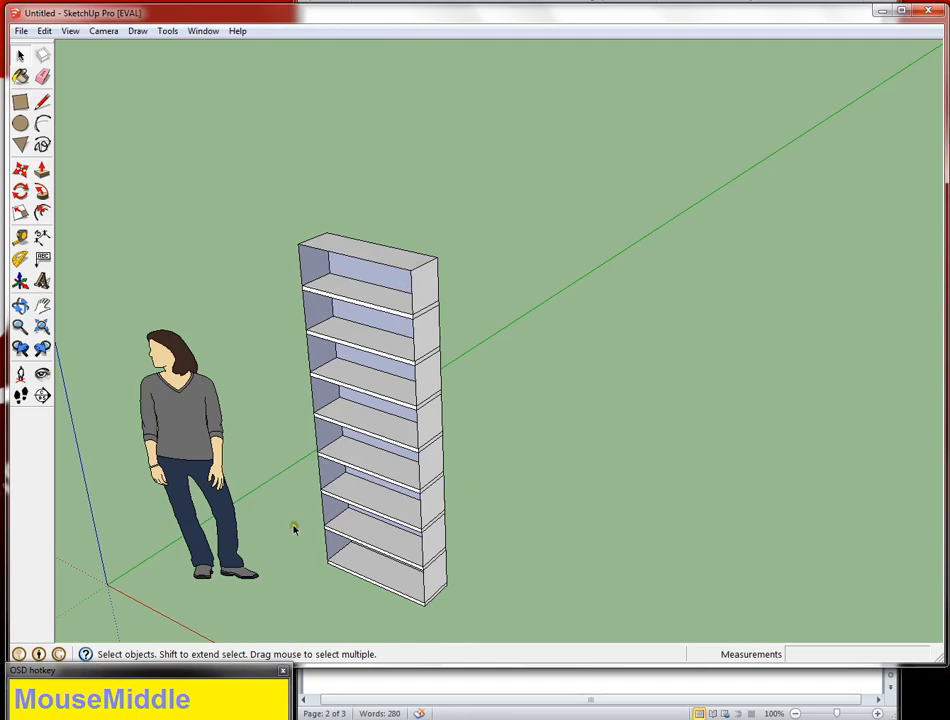
# Step: Draw a 9" by 3" rectangle on the ground, extending outward from the bookcase's right front bottom corner
pyautogui.click(20, 101)
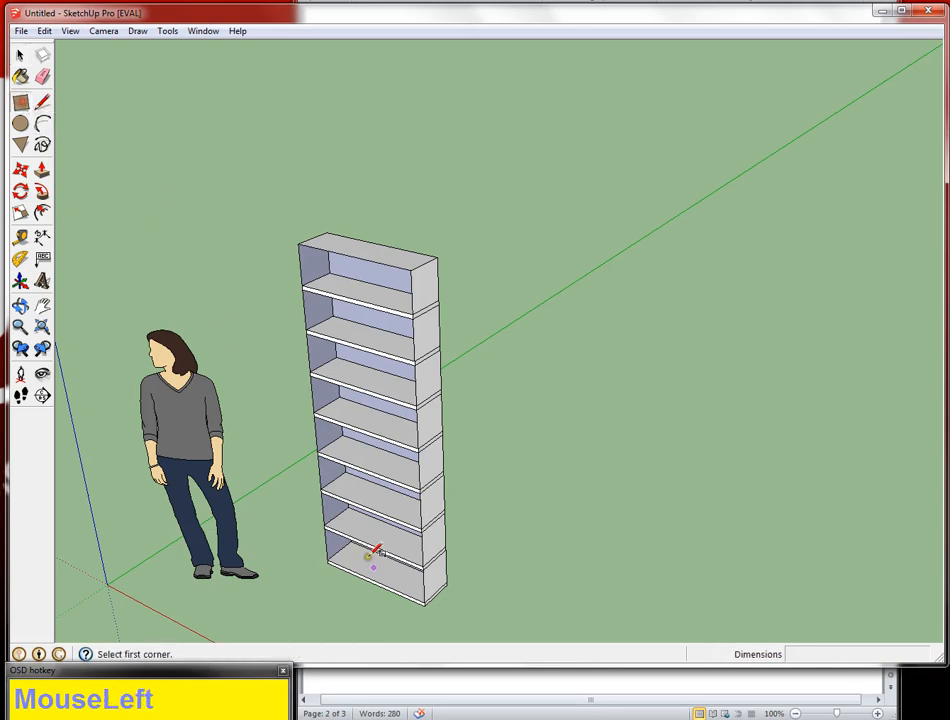
pyautogui.click(429, 604)
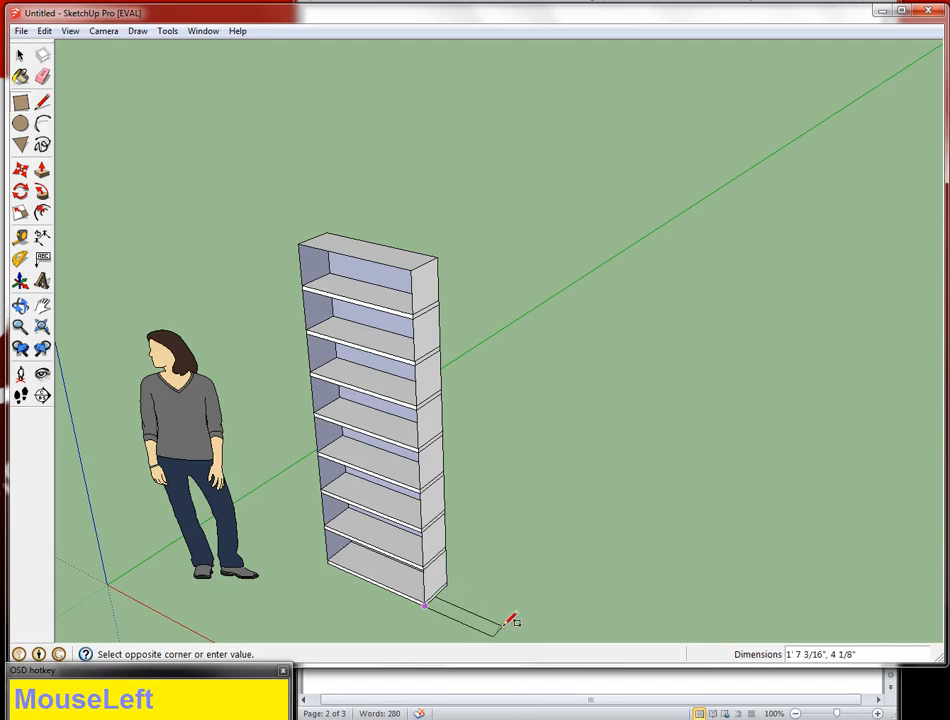
pyautogui.write("9'")
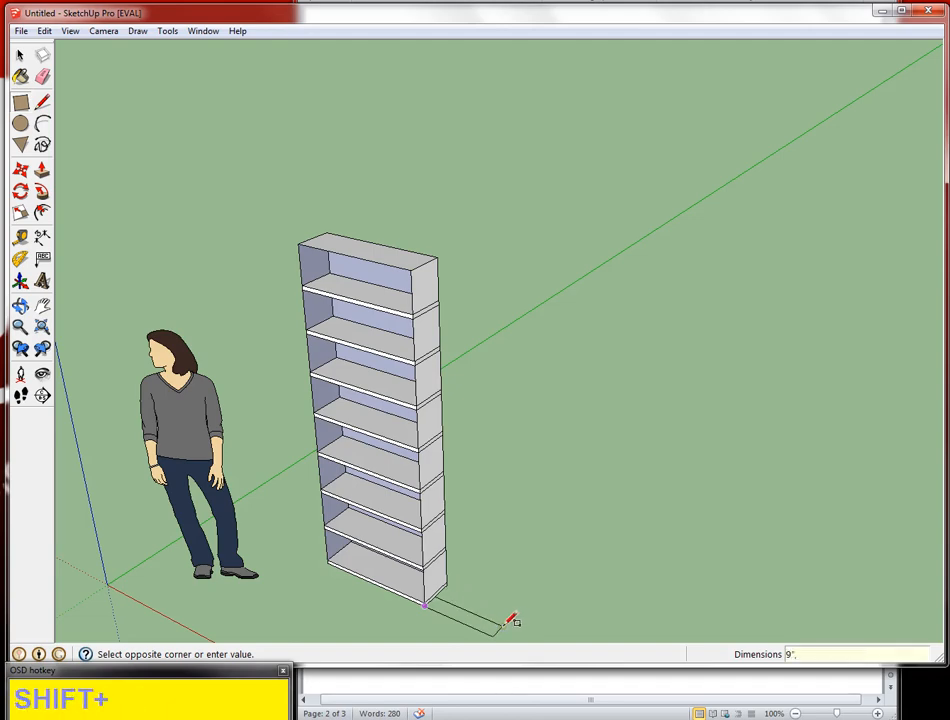
pyautogui.write(',3"')
pyautogui.press('Return')
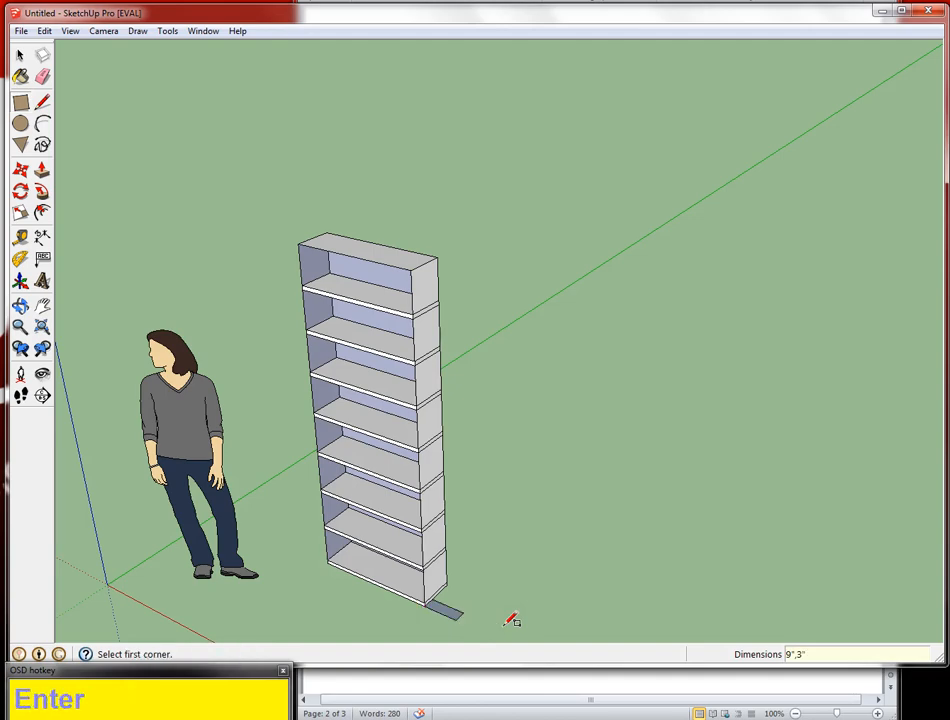
# Step: Draw a matching 9" by 3" rectangle outward from the bookcase's left front bottom corner
pyautogui.click(327, 565)
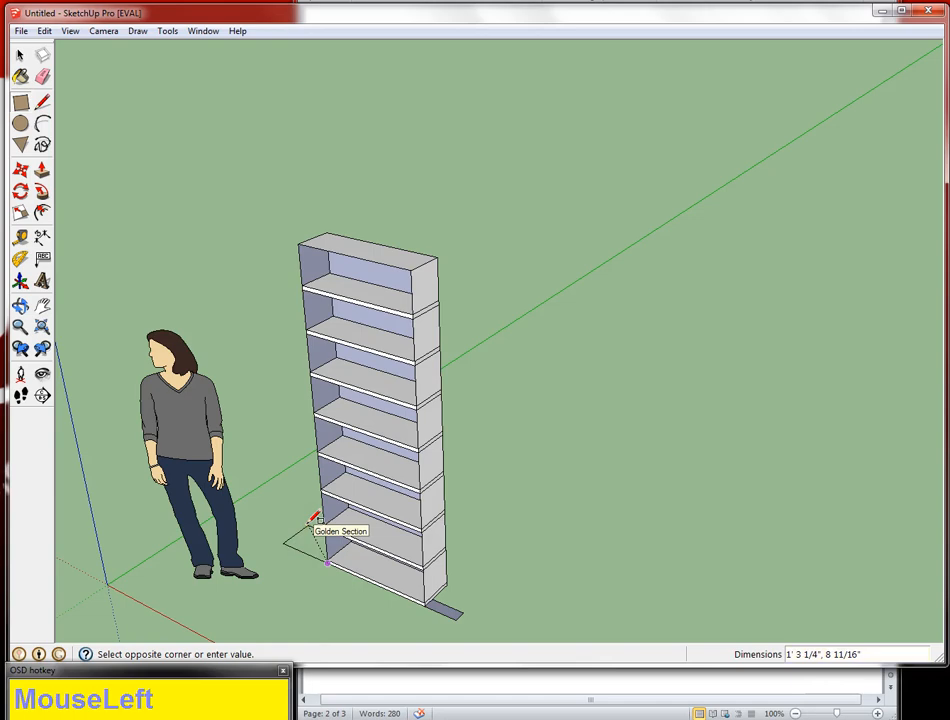
pyautogui.write('9\',3"')
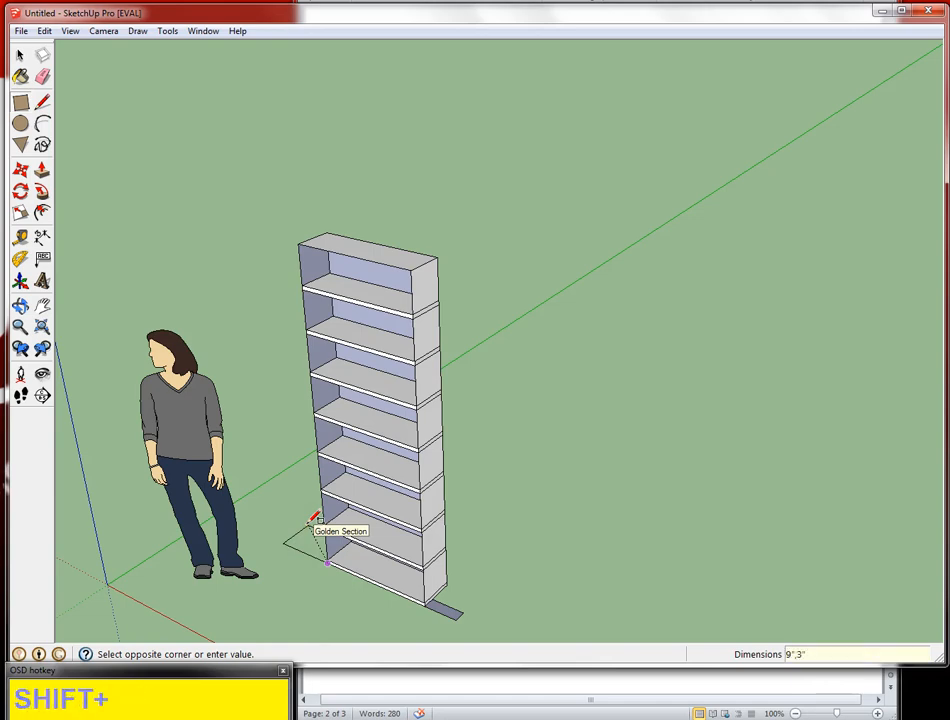
pyautogui.press('Return')
# Step: Push/Pull both ground rectangles up to the top of the bookcase to form two side posts
pyautogui.press('p')
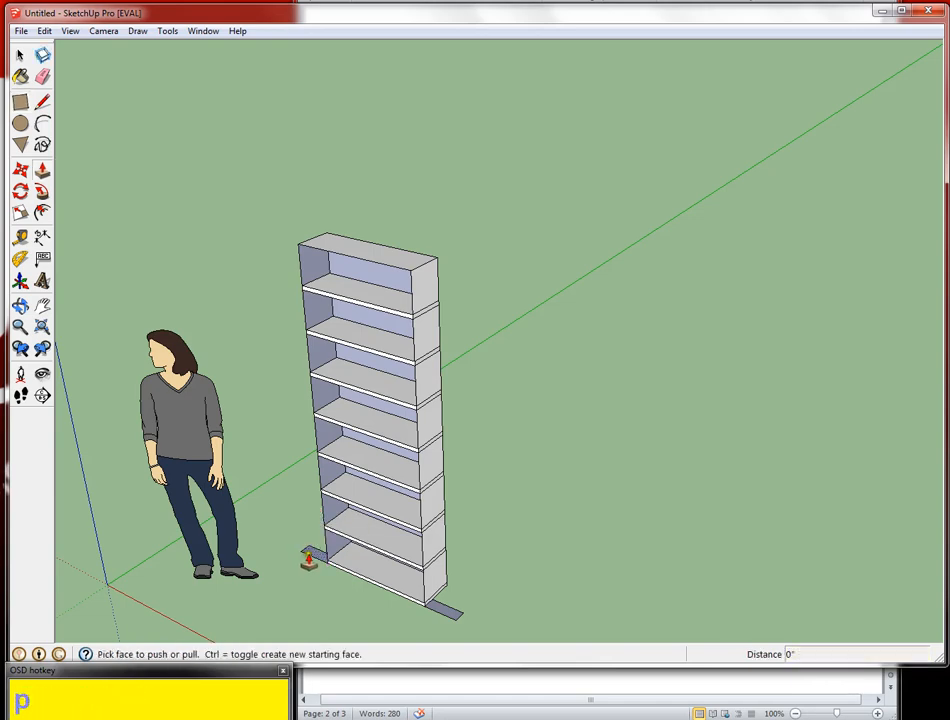
pyautogui.moveTo(307, 560); pyautogui.dragTo(319, 245)
pyautogui.moveTo(467, 607); pyautogui.dragTo(410, 268)
# Step: Draw a line across the bookcase's top connecting the inner back corners of the two side posts
pyautogui.moveTo(360, 212); pyautogui.dragTo(365, 312, button='middle')
pyautogui.press('l')
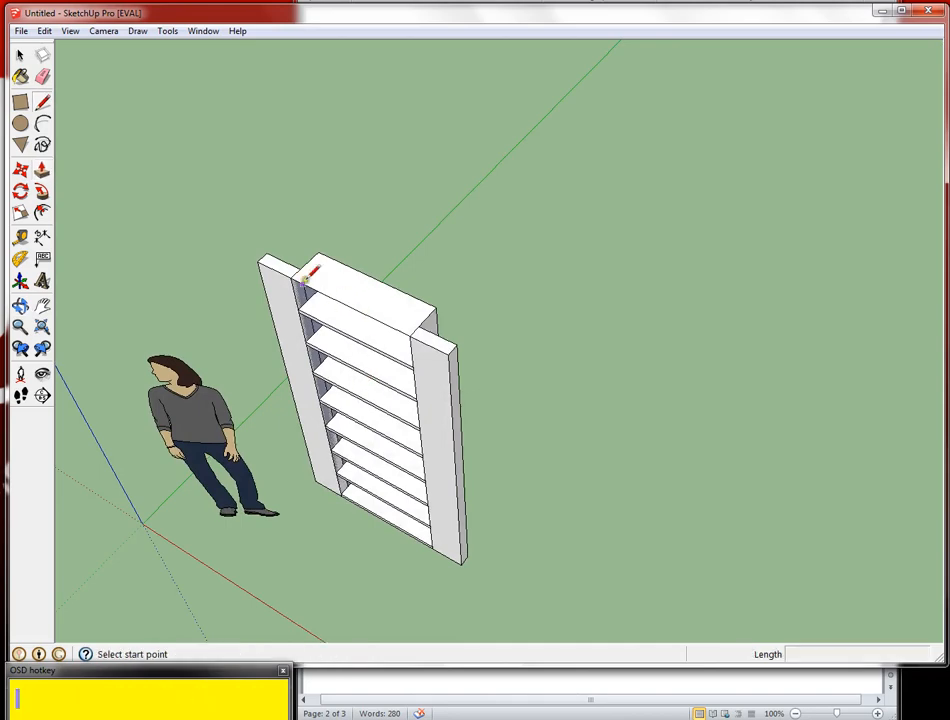
pyautogui.click(299, 265)
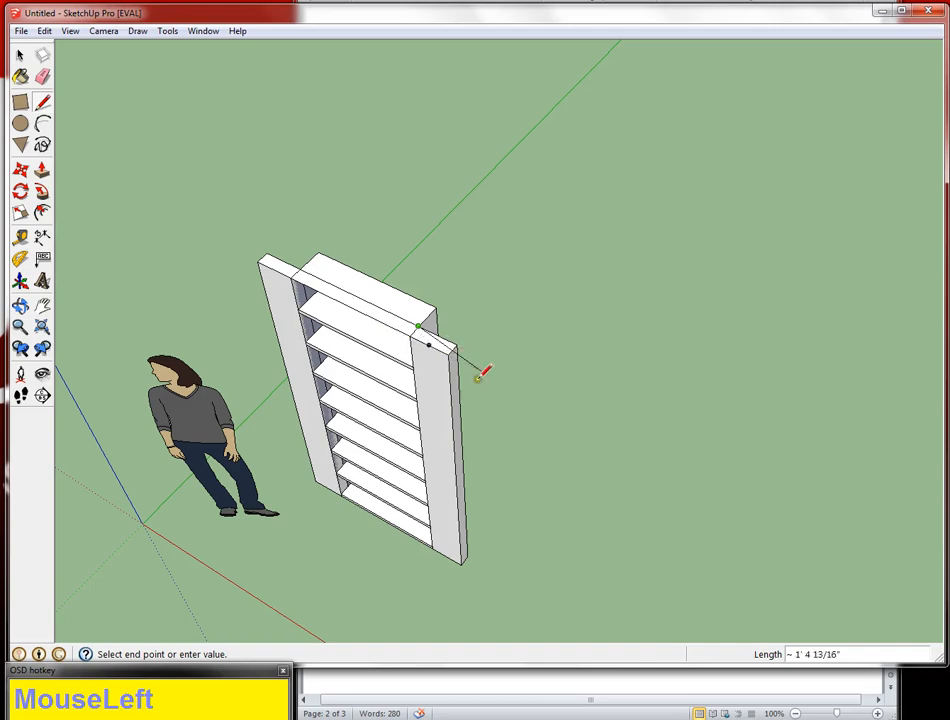
# Step: Raise the top of the right post by about 1' 6" and the left post by about 1' 11 5/8"
pyautogui.press('p')
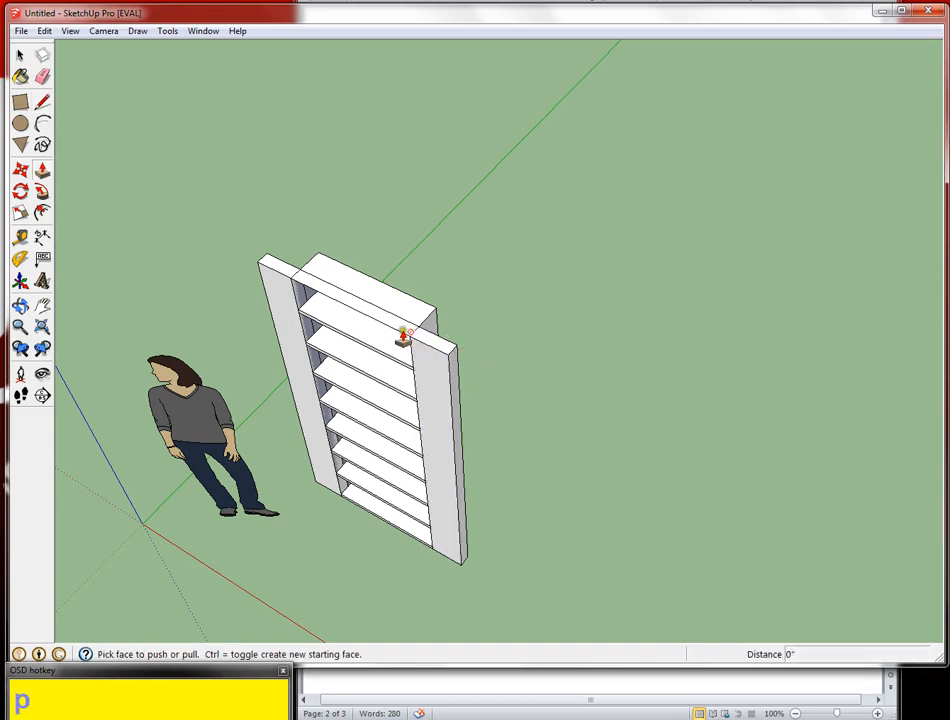
pyautogui.moveTo(437, 346); pyautogui.dragTo(435, 272)
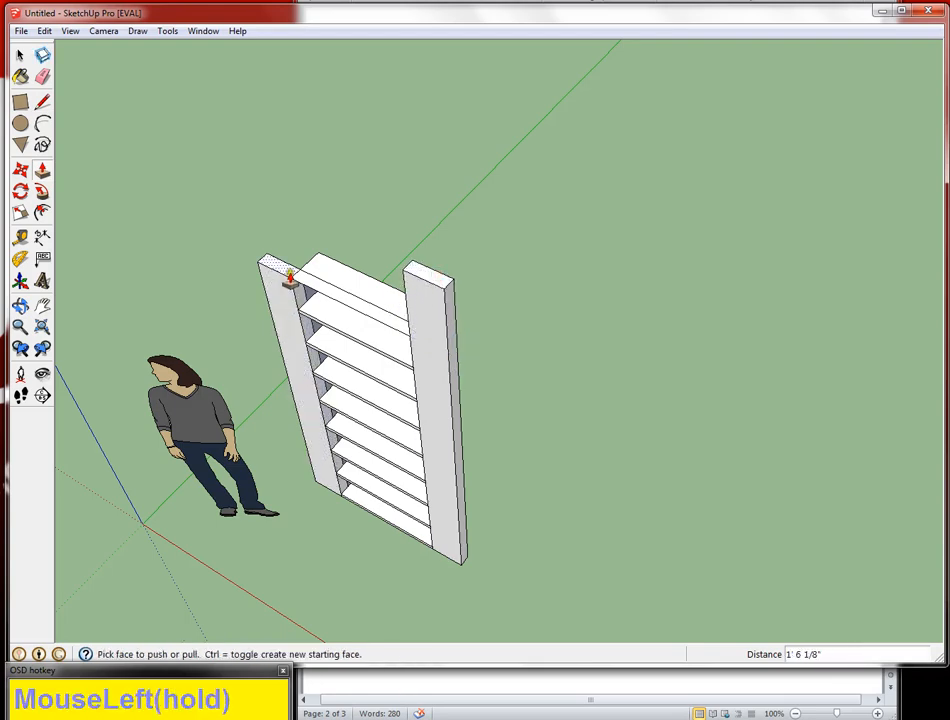
pyautogui.moveTo(278, 268); pyautogui.dragTo(285, 185)
pyautogui.press('ctrl')
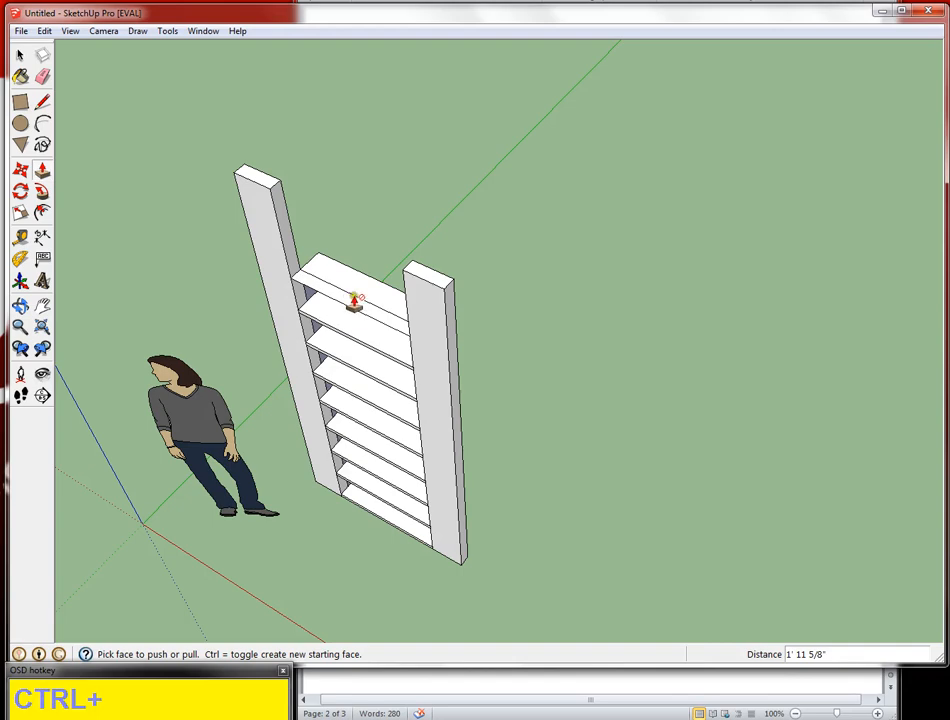
# Step: Draw a 2' 6" by 3" rectangle across the front of the bookcase's top between the two posts
pyautogui.press('r')
pyautogui.middleClick(326, 294)
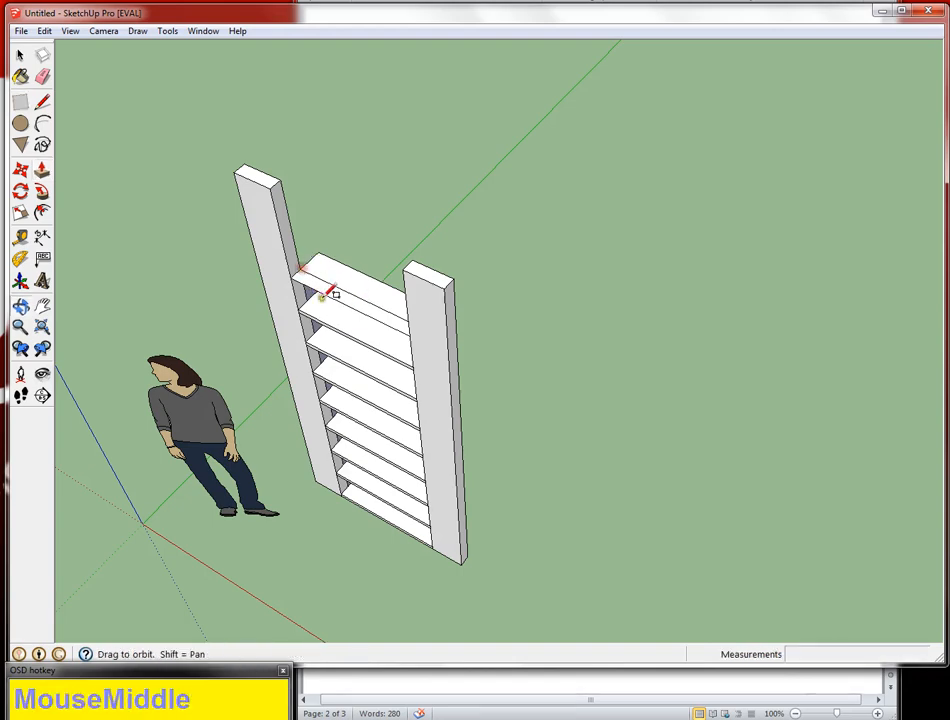
pyautogui.moveTo(330, 294); pyautogui.dragTo(534, 388, button='middle')
pyautogui.click(528, 397)
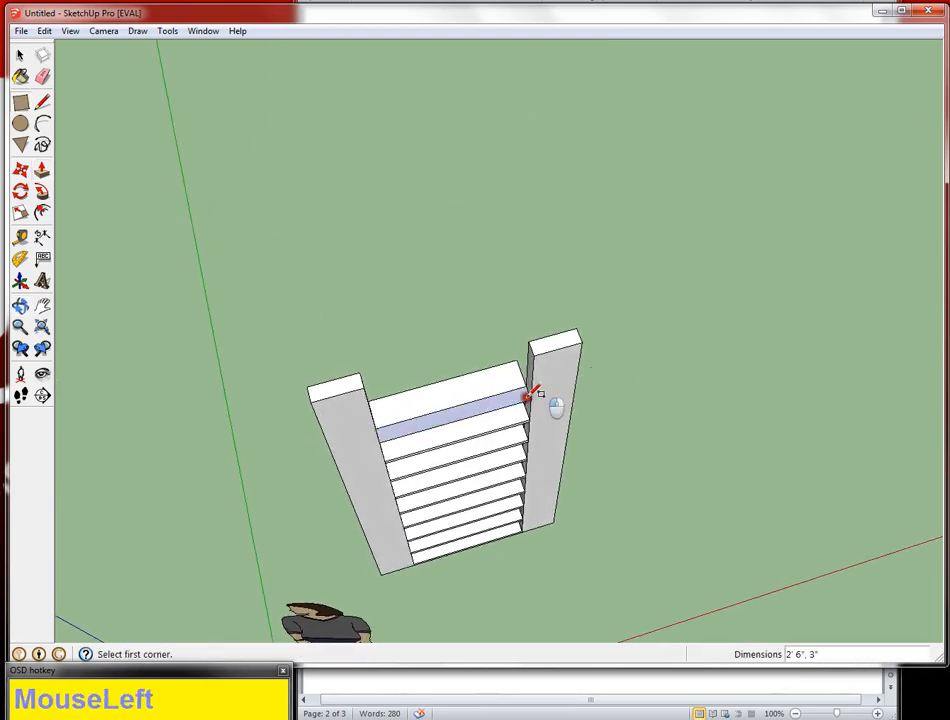
# Step: Push/Pull the new rectangle up to the right post's top and lower the left post by 5 1/2" to match
pyautogui.press('p')
pyautogui.moveTo(498, 408); pyautogui.dragTo(522, 362)
pyautogui.moveTo(333, 398); pyautogui.dragTo(365, 428)
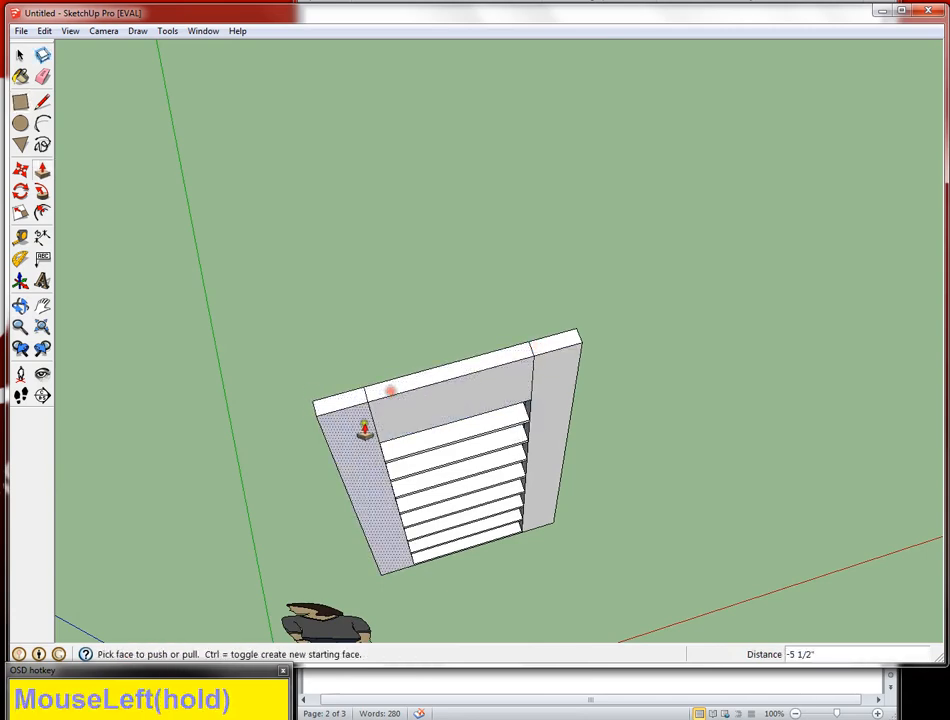
# Step: Erase the seam lines between the header and both posts on the frame's top, front and back
pyautogui.press('e')
pyautogui.click(366, 400)
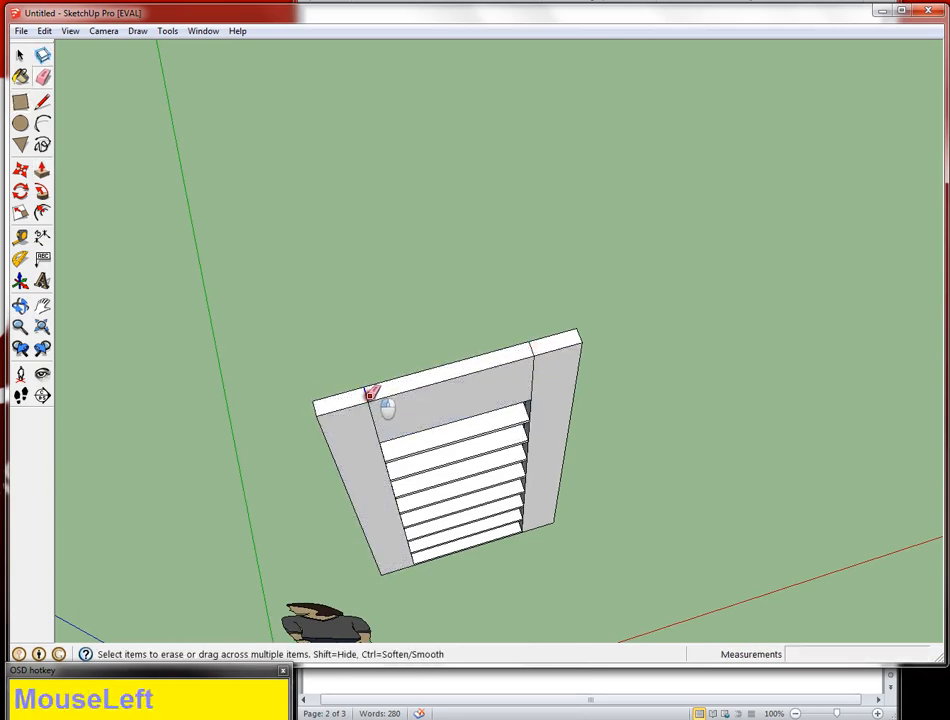
pyautogui.click(536, 343)
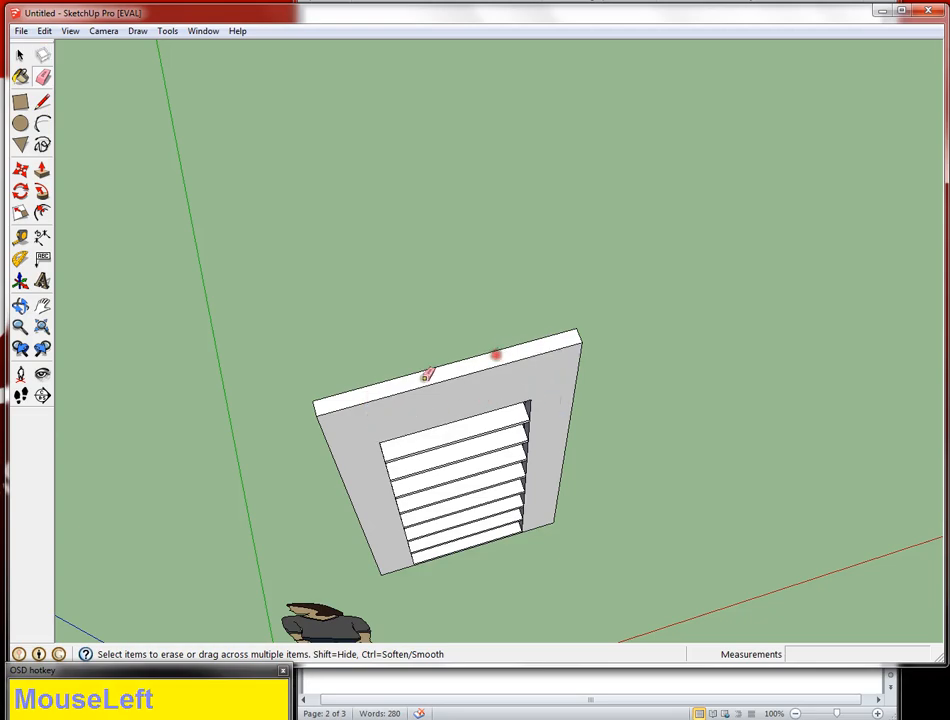
pyautogui.moveTo(494, 352)
pyautogui.mouseDown(button='middle')
pyautogui.moveTo(539, 390)
pyautogui.moveTo(556, 391)
pyautogui.moveTo(608, 211)
pyautogui.mouseUp(button='middle')
pyautogui.click(604, 209)
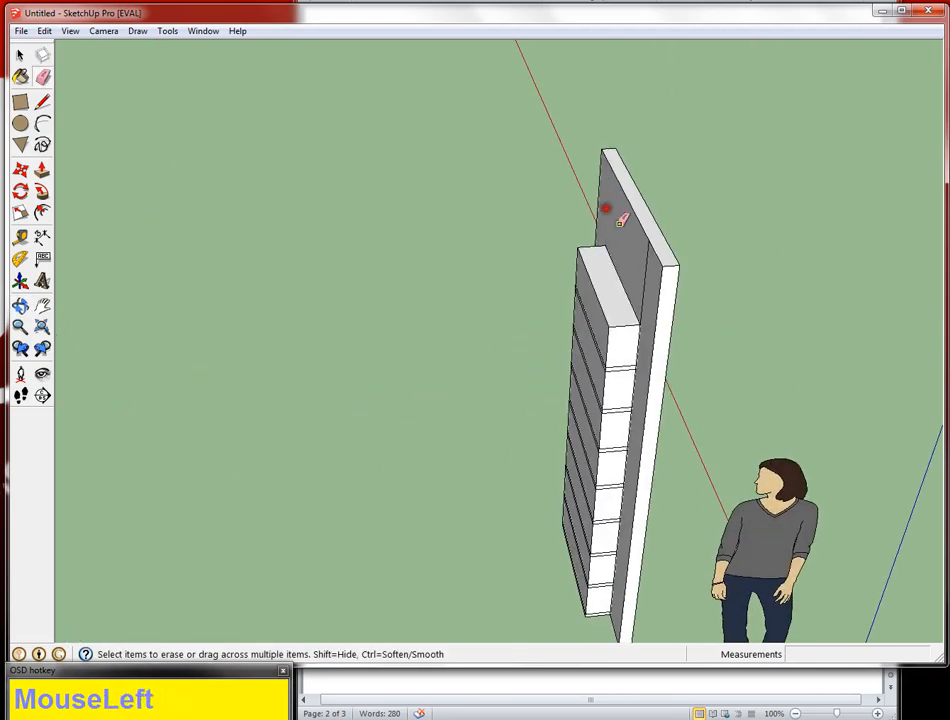
pyautogui.click(644, 276)
pyautogui.moveTo(694, 235); pyautogui.dragTo(293, 316, button='middle')
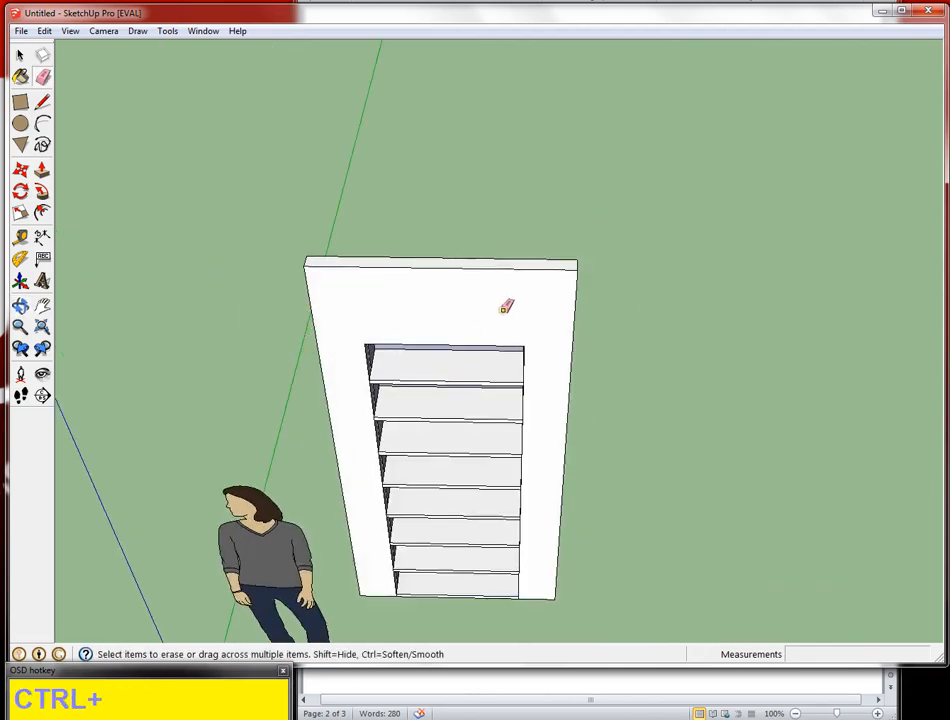
# Step: Undo the last seam-line erasures and redo them
pyautogui.hotkey('ctrl', 'z')
pyautogui.hotkey('ctrl', 'z')
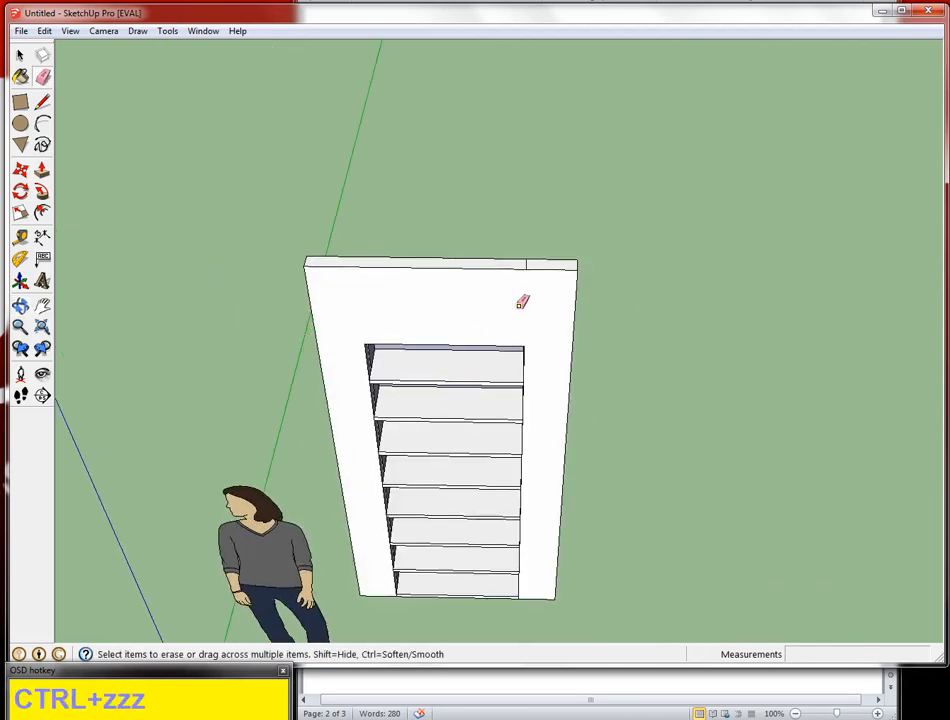
pyautogui.hotkey('ctrl', 'y')
pyautogui.hotkey('ctrl', 'y')
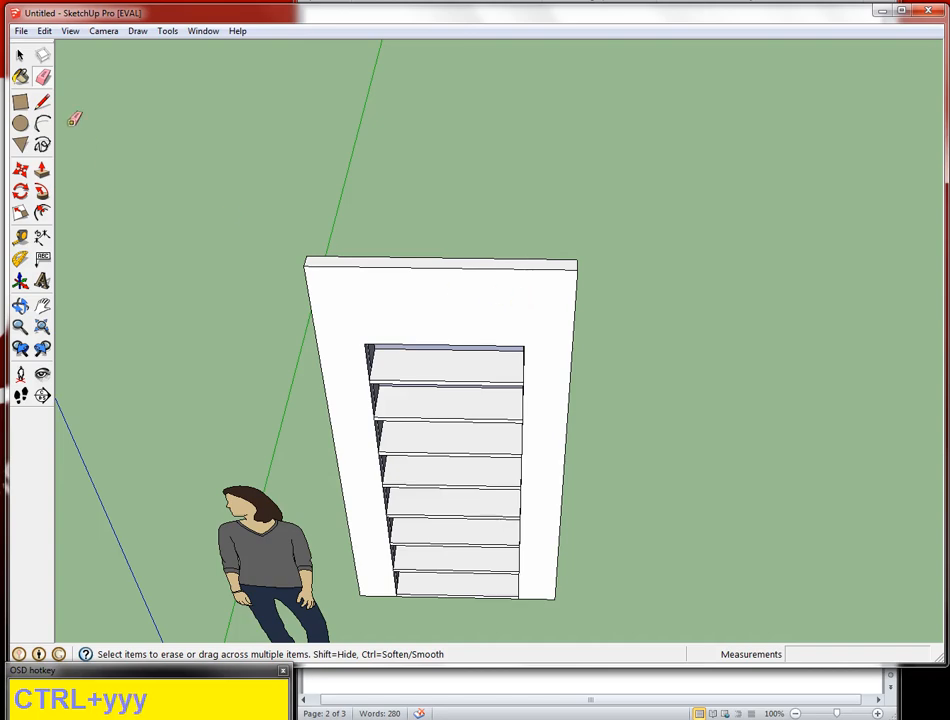
# Step: Try Push/Pulling the merged frame's top up by about 2' 5 7/8" and undo it
pyautogui.click(42, 169)
pyautogui.moveTo(481, 267); pyautogui.dragTo(464, 114)
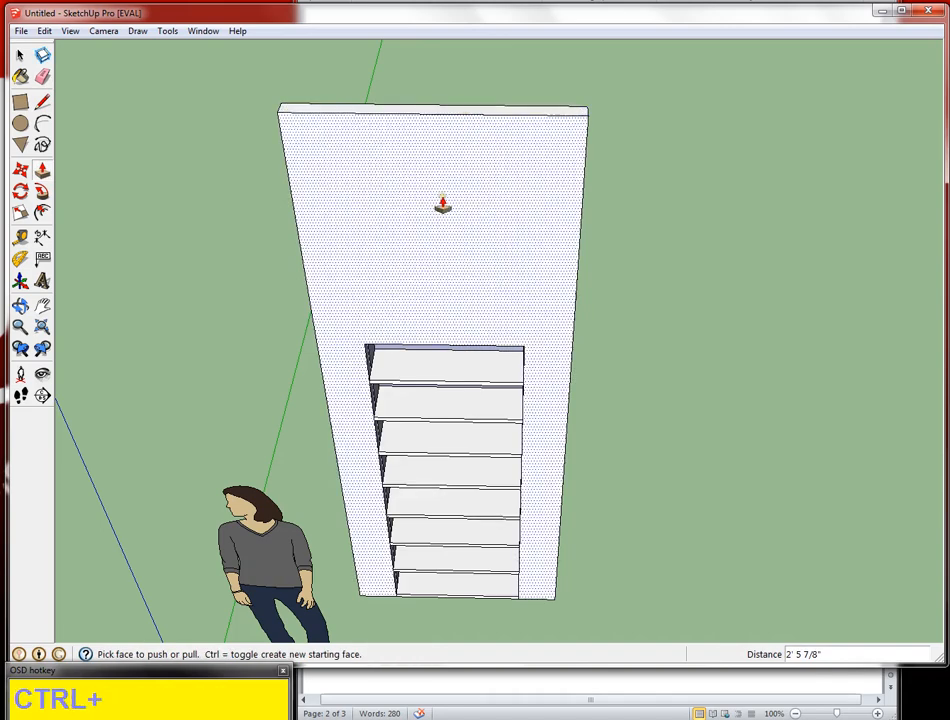
pyautogui.hotkey('ctrl', 'z')
pyautogui.hotkey('ctrl', 'z')
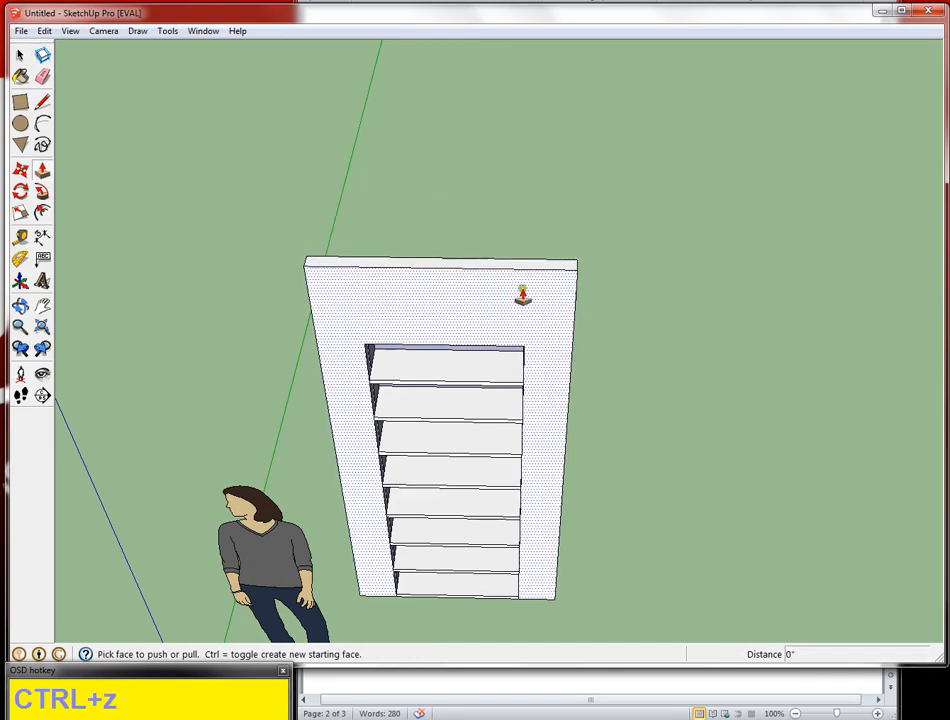
# Step: Undo the seam-line erasures so the header and posts are separate faces again
pyautogui.hotkey('ctrl', 'z')
pyautogui.hotkey('ctrl', 'z')
pyautogui.hotkey('ctrl', 'z')
pyautogui.hotkey('ctrl', 'z')
pyautogui.hotkey('ctrl', 'z')
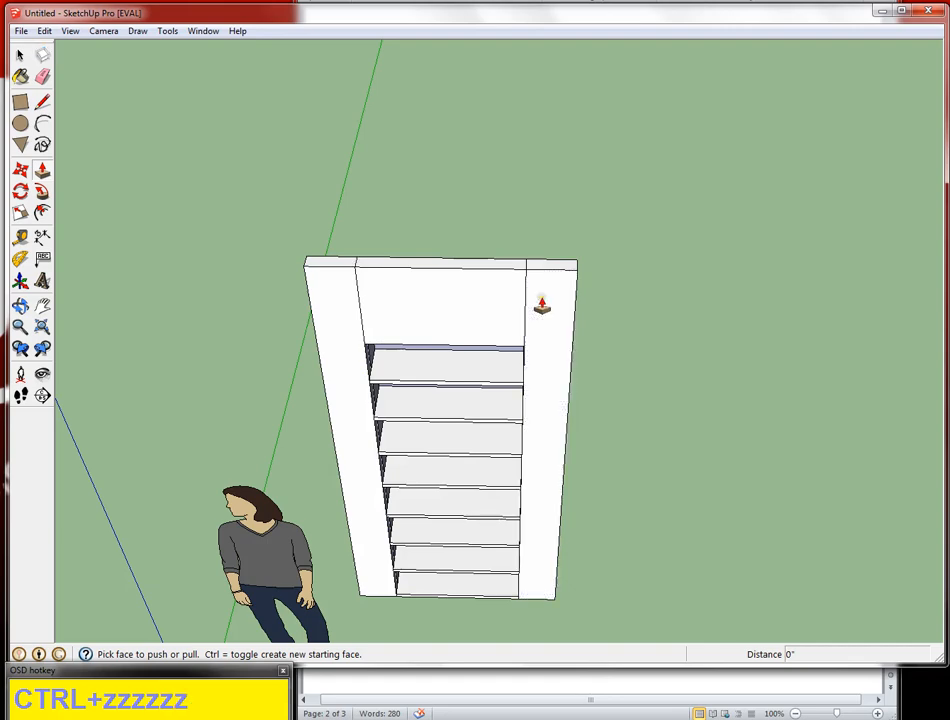
# Step: Push/Pull the header's top down below the posts' tops, then try erasing at the header's front and undo that erasure
pyautogui.moveTo(418, 269)
pyautogui.mouseDown()
pyautogui.moveTo(530, 299)
pyautogui.moveTo(388, 314)
pyautogui.moveTo(437, 300)
pyautogui.mouseUp()
pyautogui.press('e')
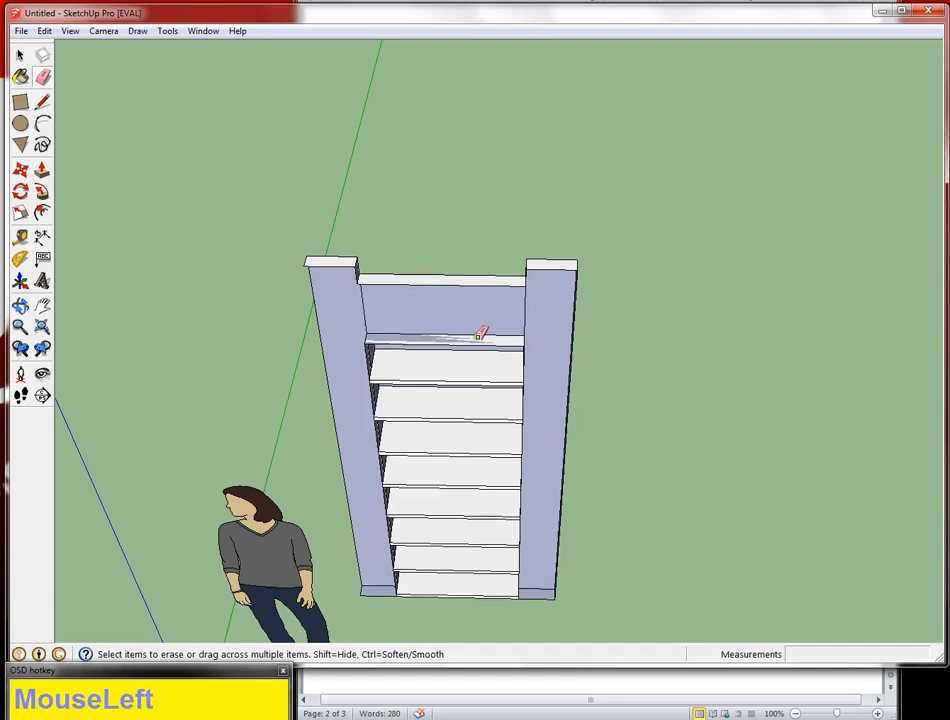
pyautogui.moveTo(481, 333); pyautogui.dragTo(485, 336)
pyautogui.hotkey('ctrl', 'z')
# Step: Push/Pull the header's top back up level with the tops of the two posts
pyautogui.press('p')
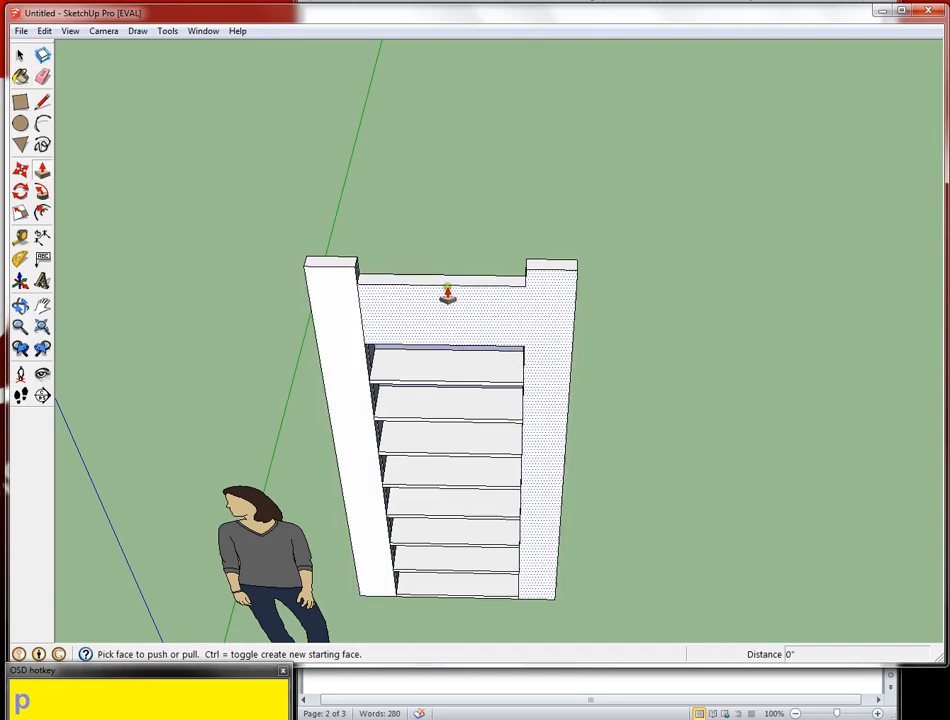
pyautogui.moveTo(448, 295); pyautogui.dragTo(555, 276)
pyautogui.moveTo(346, 278); pyautogui.dragTo(447, 270)
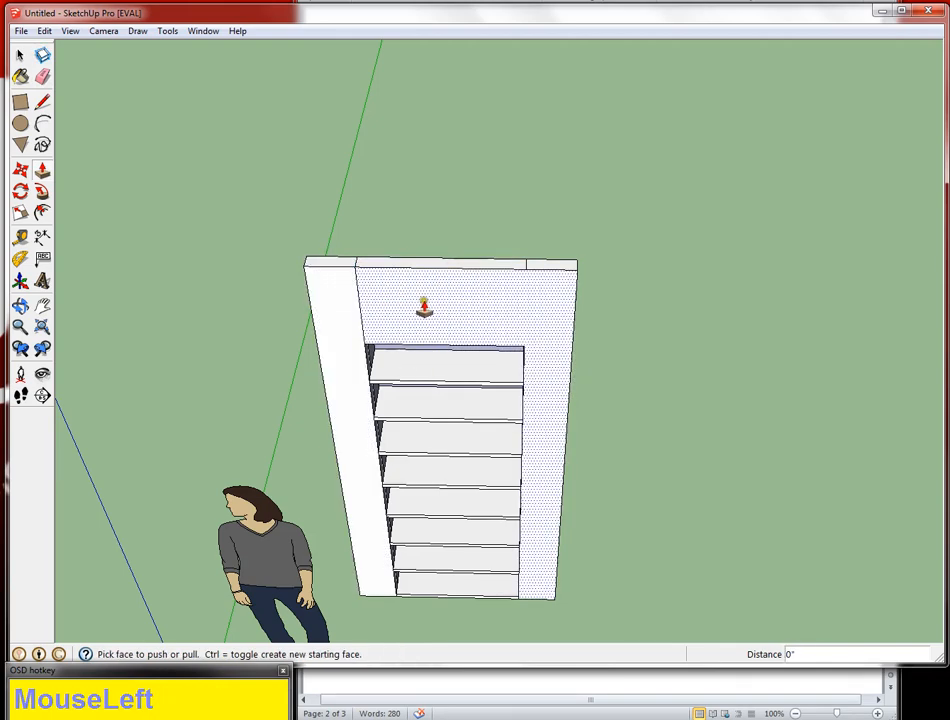
# Step: Erase the remaining seam lines between header and posts on the frame's front, top and back
pyautogui.press('e')
pyautogui.moveTo(322, 311); pyautogui.dragTo(362, 294)
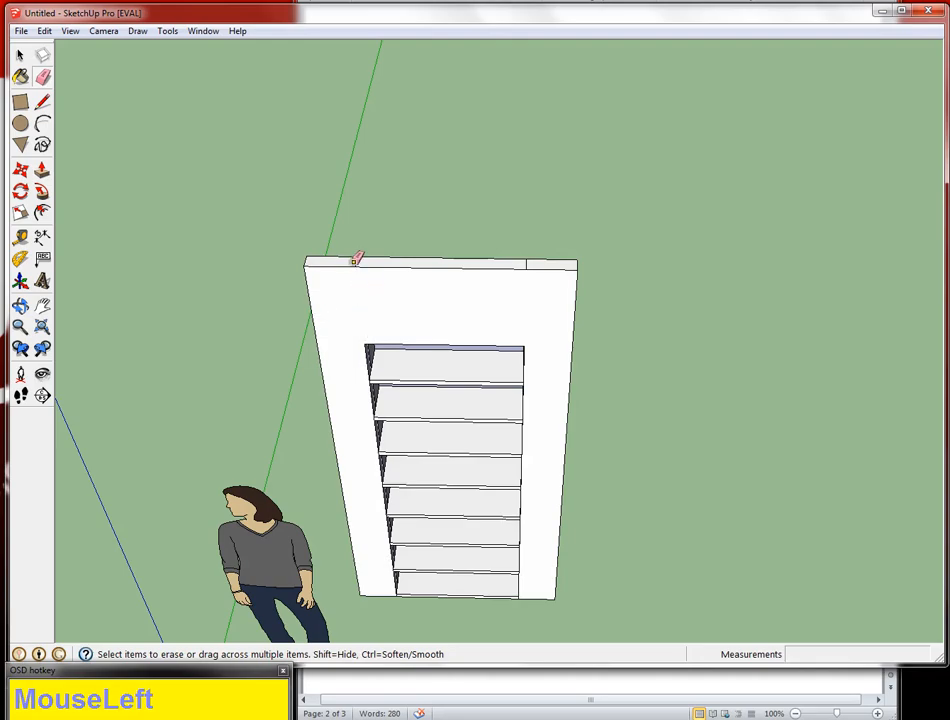
pyautogui.moveTo(473, 254)
pyautogui.mouseDown(button='middle')
pyautogui.moveTo(278, 438)
pyautogui.moveTo(596, 353)
pyautogui.moveTo(507, 307)
pyautogui.moveTo(361, 264)
pyautogui.mouseUp(button='middle')
pyautogui.moveTo(367, 194); pyautogui.dragTo(339, 204)
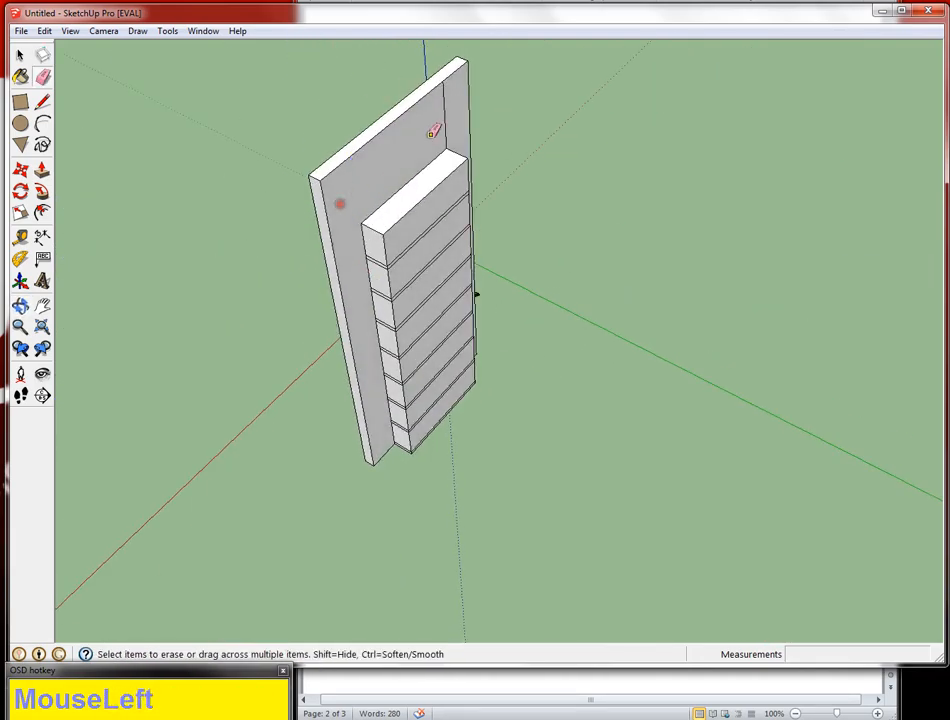
pyautogui.moveTo(450, 132); pyautogui.dragTo(420, 140)
pyautogui.moveTo(421, 139); pyautogui.dragTo(512, 266, button='middle')
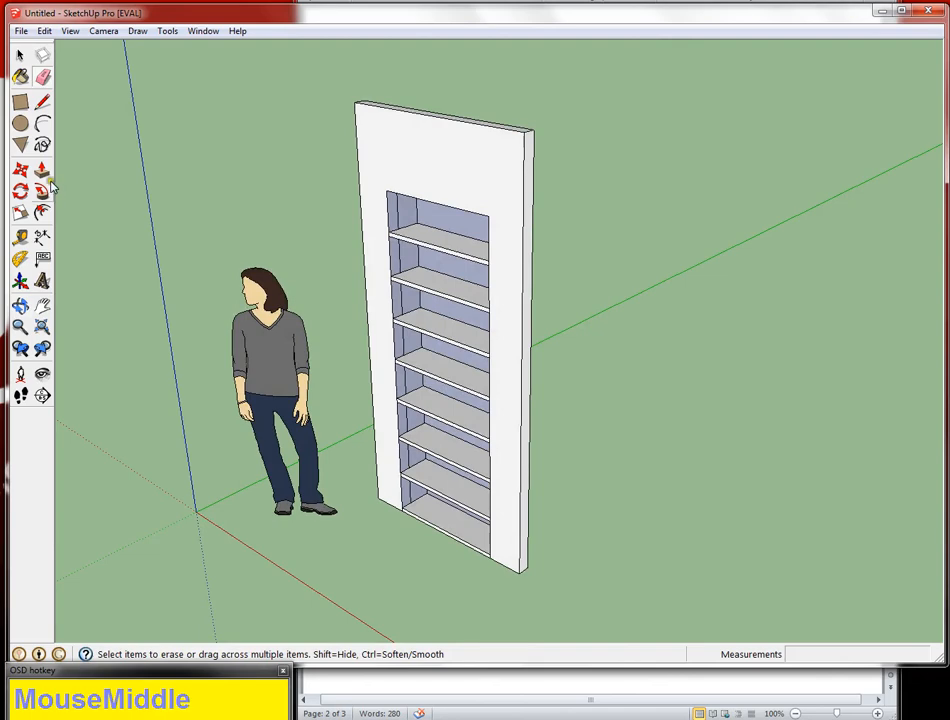
# Step: Place a horizontal guide line 11' above the bottom front edge of the frame's right side with the Tape Measure
pyautogui.click(20, 240)
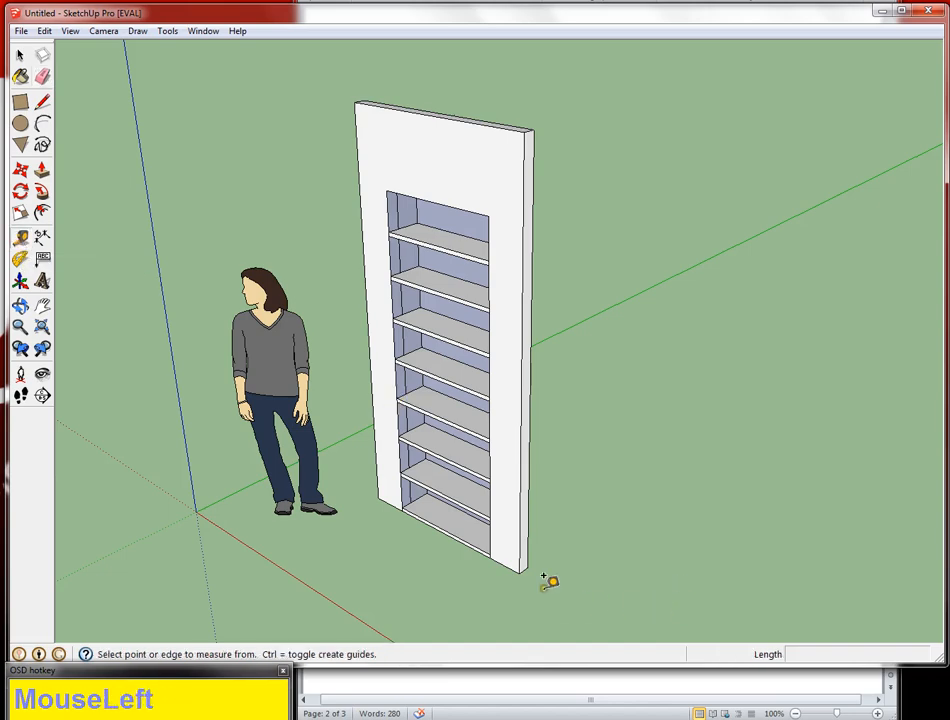
pyautogui.click(499, 564)
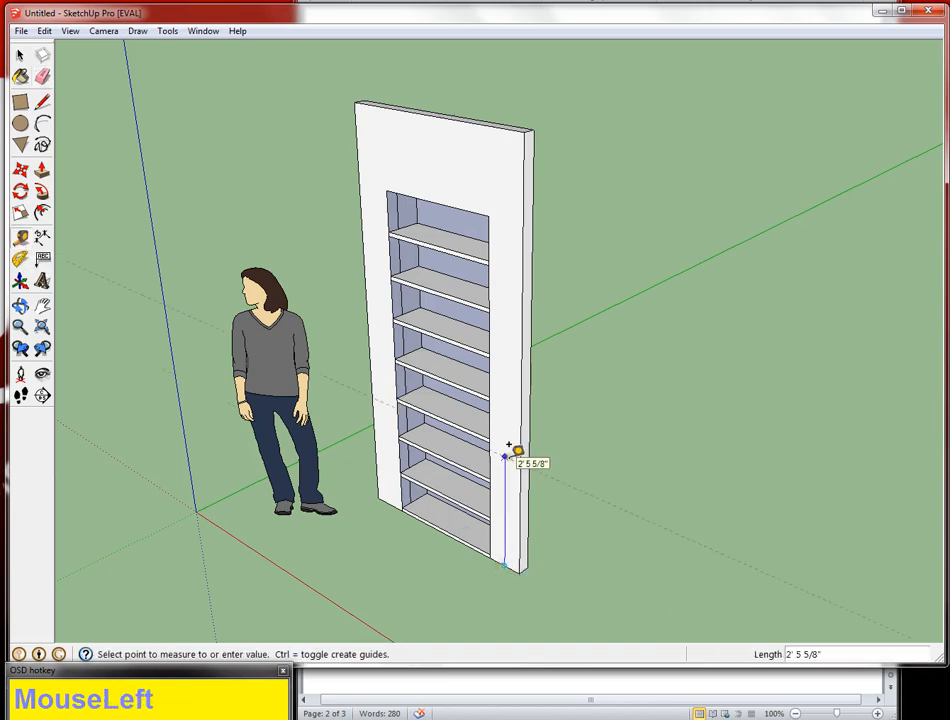
pyautogui.write('11')
pyautogui.press('Return')
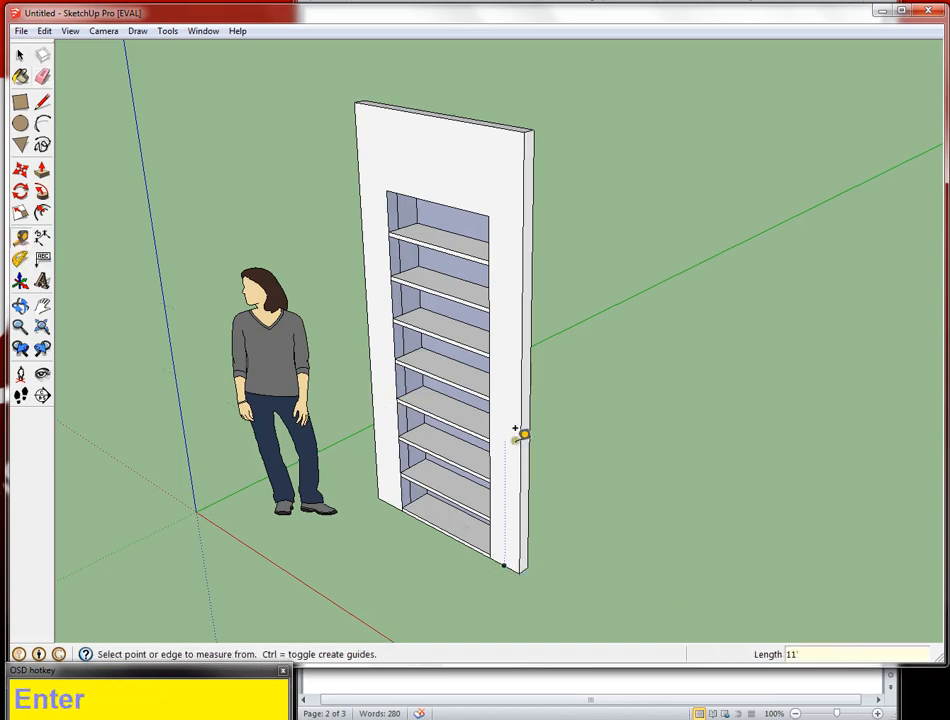
# Step: Try Push/Pulling the frame's top up to the 11' guide line and undo it
pyautogui.scroll(-4, 519, 435)
pyautogui.press('p')
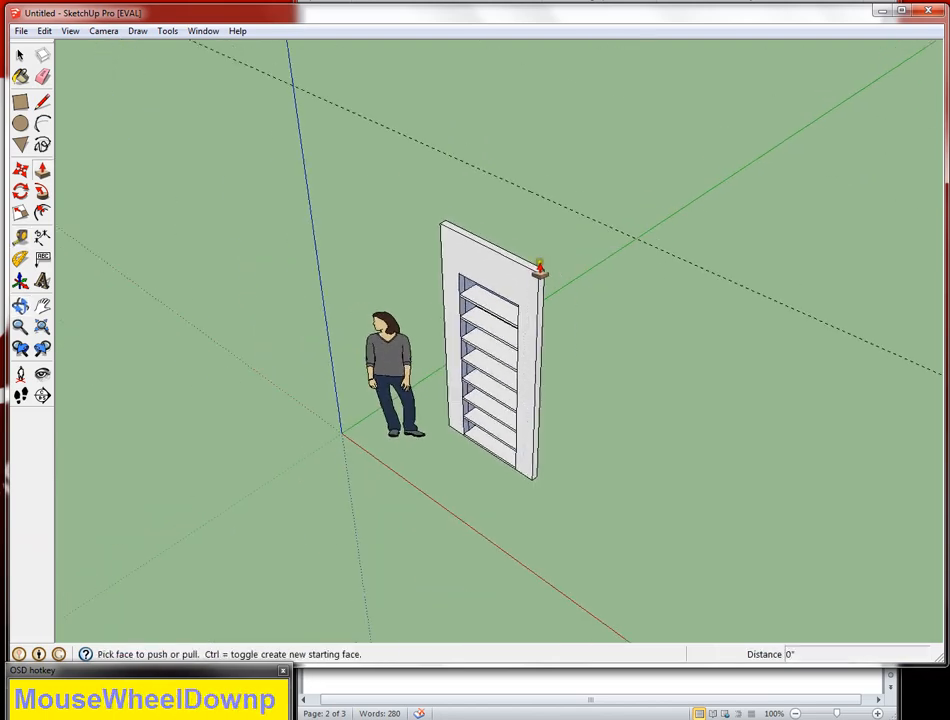
pyautogui.moveTo(539, 264); pyautogui.dragTo(538, 246)
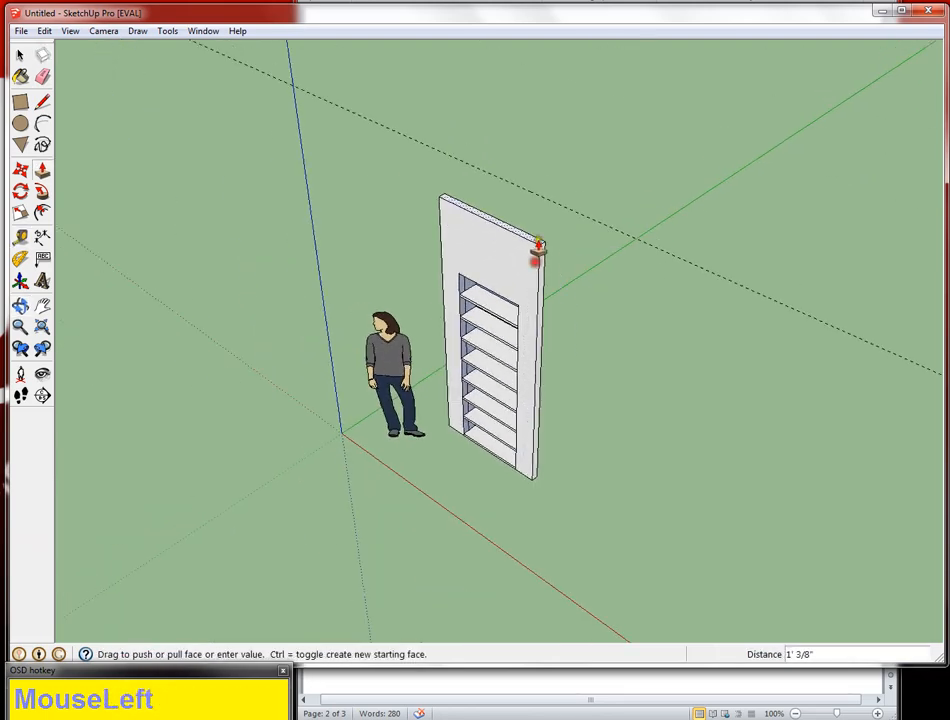
pyautogui.click(591, 216)
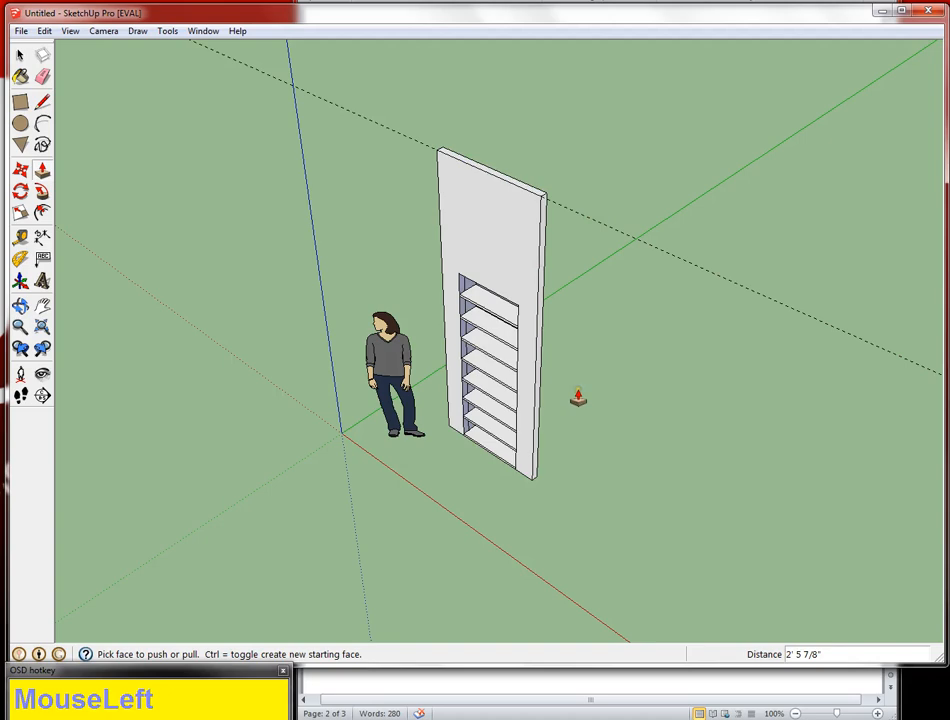
pyautogui.hotkey('ctrl', 'z')
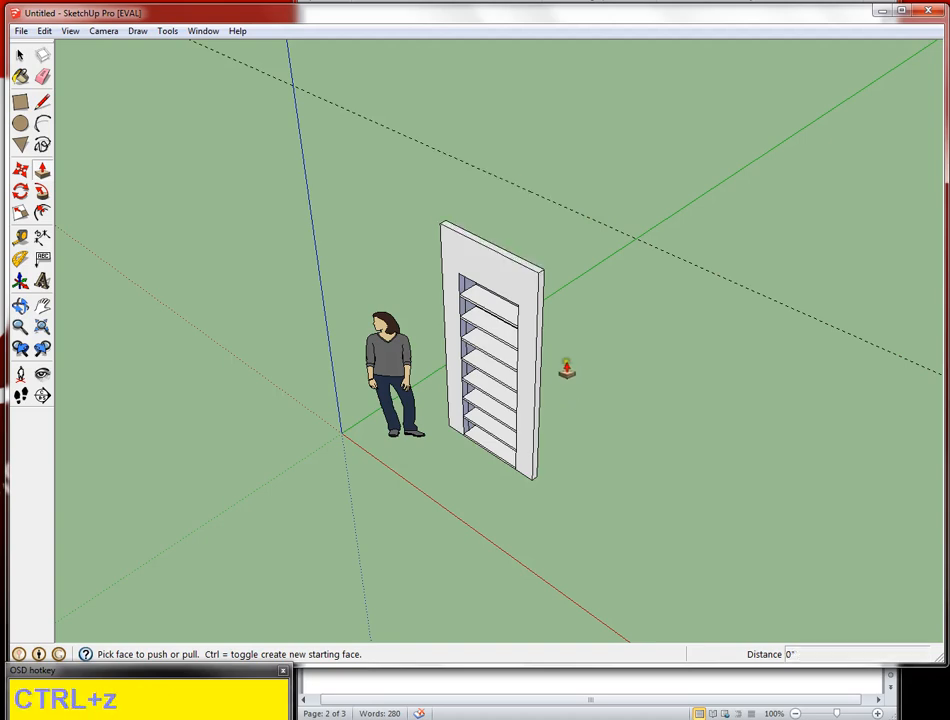
# Step: Place a guide point 11' straight above the frame's bottom right front corner with the Tape Measure
pyautogui.click(17, 258)
pyautogui.click(533, 478)
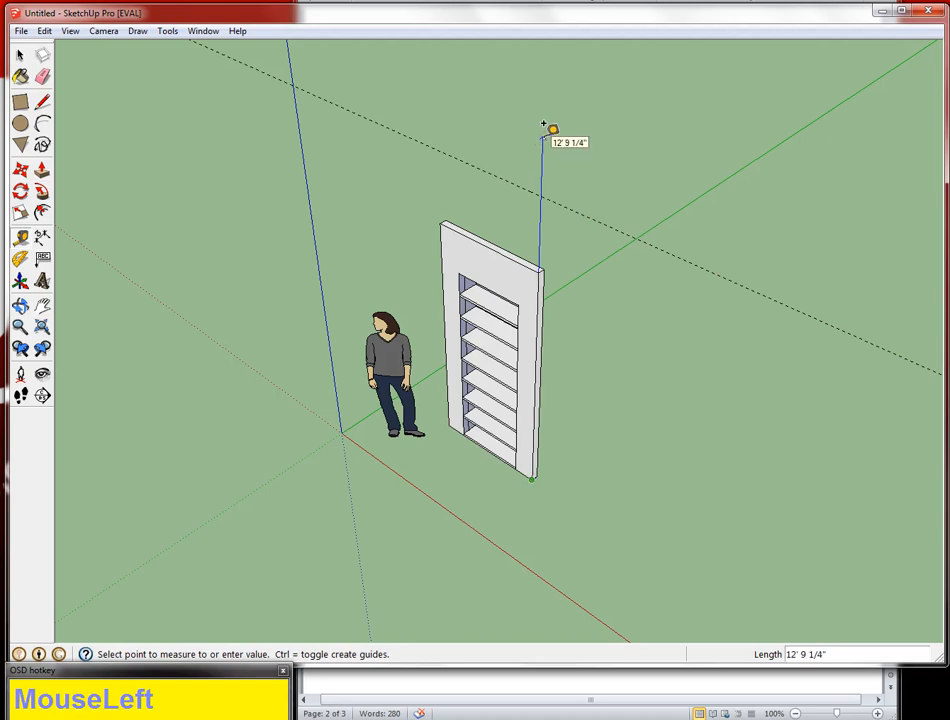
pyautogui.write('11')
pyautogui.press('Return')
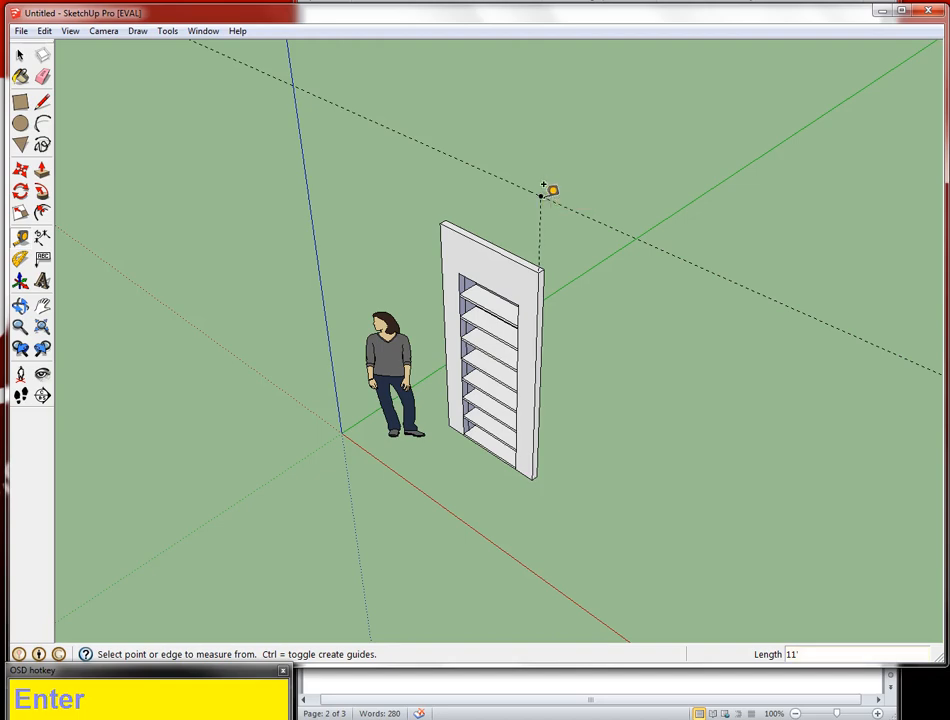
# Step: Erase the long horizontal guide line above the frame, keeping the vertical guide and its end point
pyautogui.press('e')
pyautogui.moveTo(514, 152)
pyautogui.mouseDown()
pyautogui.moveTo(512, 191)
pyautogui.moveTo(515, 183)
pyautogui.mouseUp()
pyautogui.moveTo(457, 174); pyautogui.dragTo(127, 83)
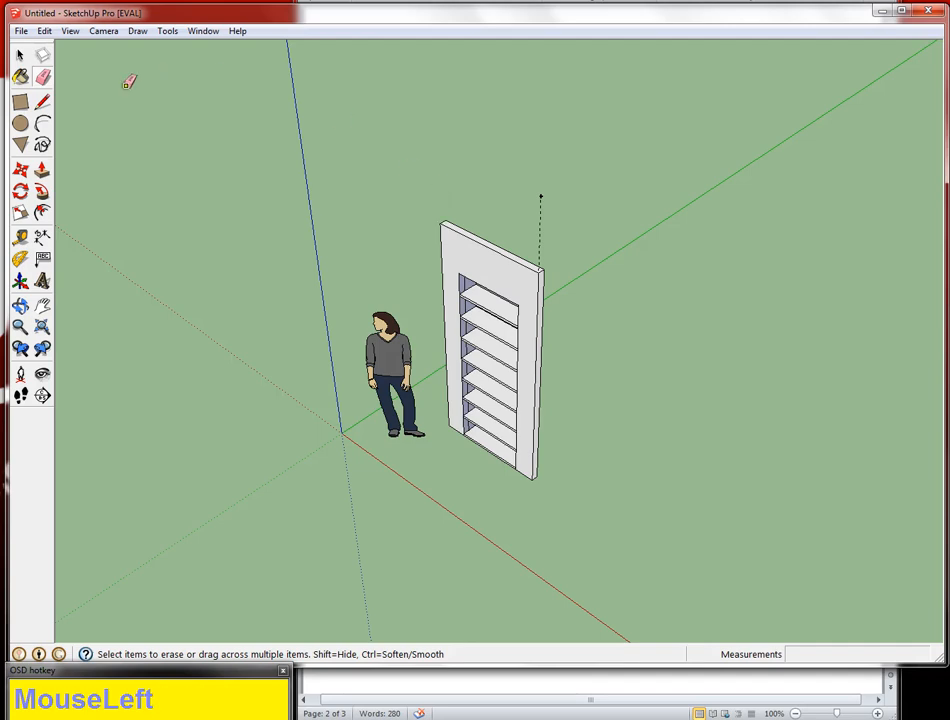
# Step: Push/Pull the frame's top up 2' 5 7/8" to the guide point at 11'
pyautogui.click(41, 170)
pyautogui.click(490, 246)
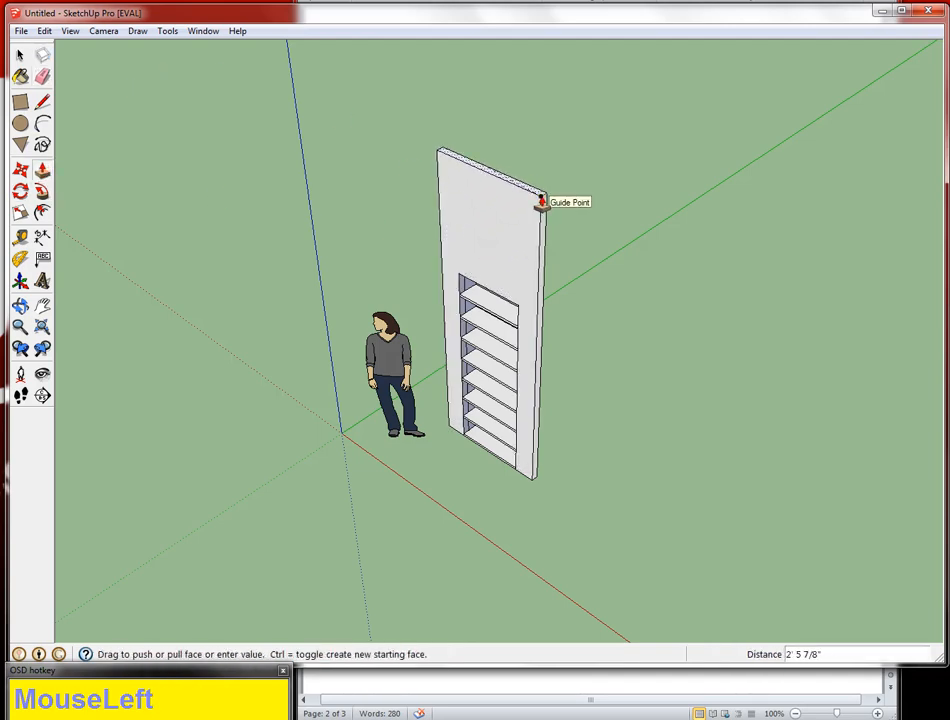
pyautogui.click(541, 202)
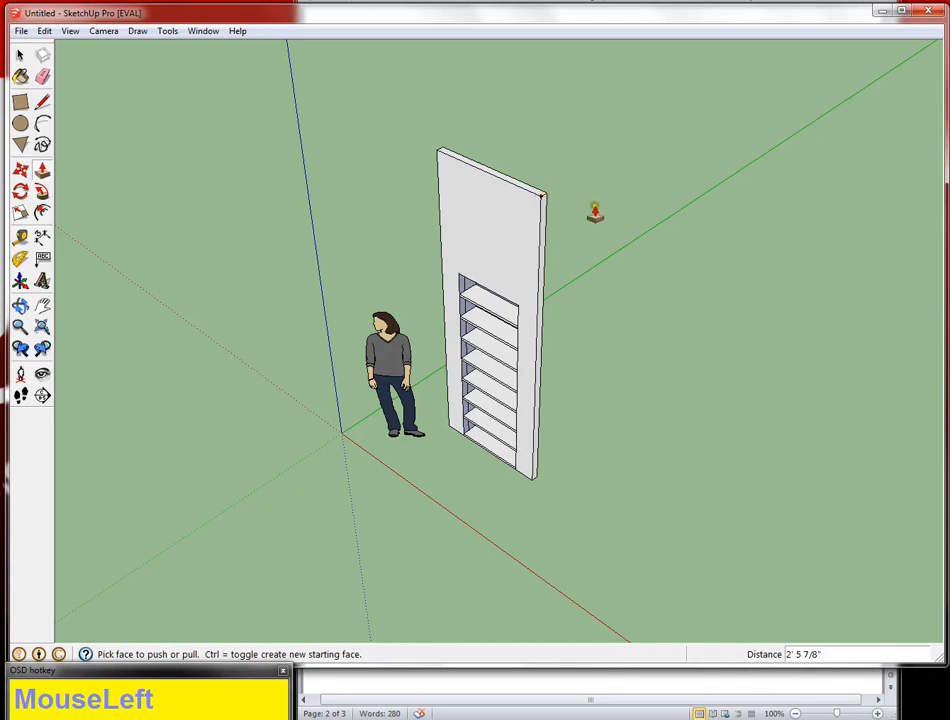
pyautogui.moveTo(590, 481); pyautogui.dragTo(674, 416, button='middle')
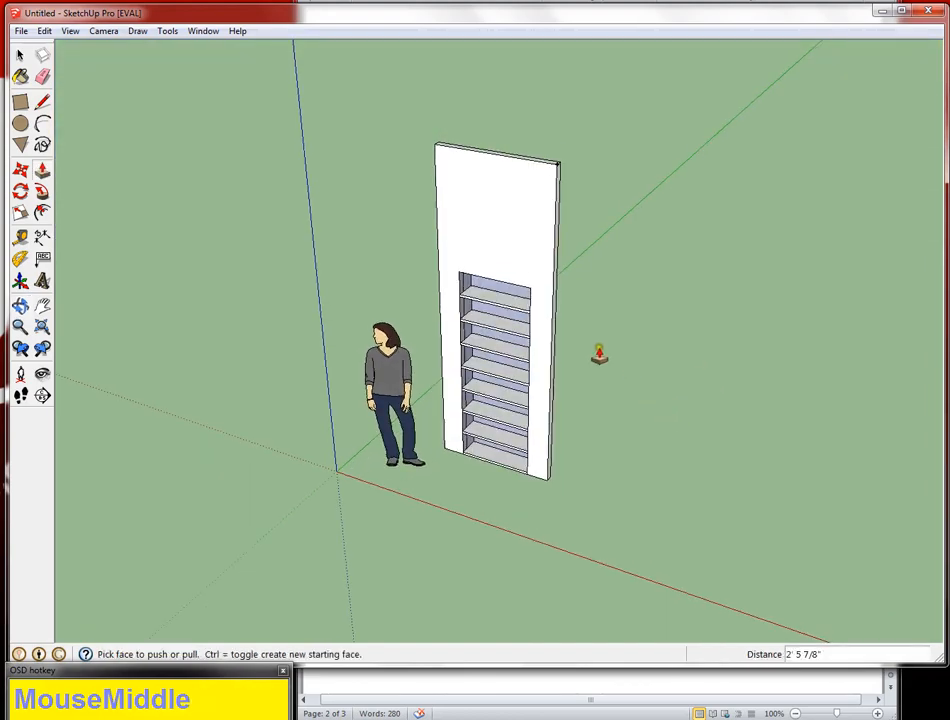
pyautogui.scroll(2, 598, 355)
pyautogui.keyDown('shift'); pyautogui.moveTo(602, 284); pyautogui.dragTo(587, 345, button='middle'); pyautogui.keyUp('shift')
pyautogui.scroll(1, 479, 360)
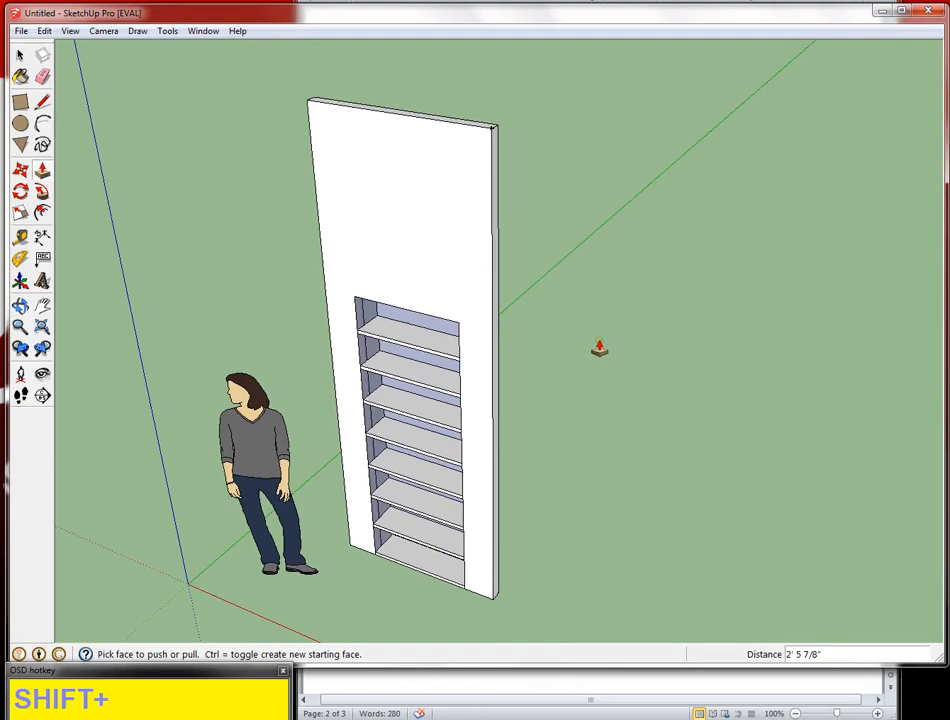
# Step: Undo the whole front frame, including header and side posts, back to the bare bookcase with its shelves
pyautogui.hotkey('ctrl', 'z')
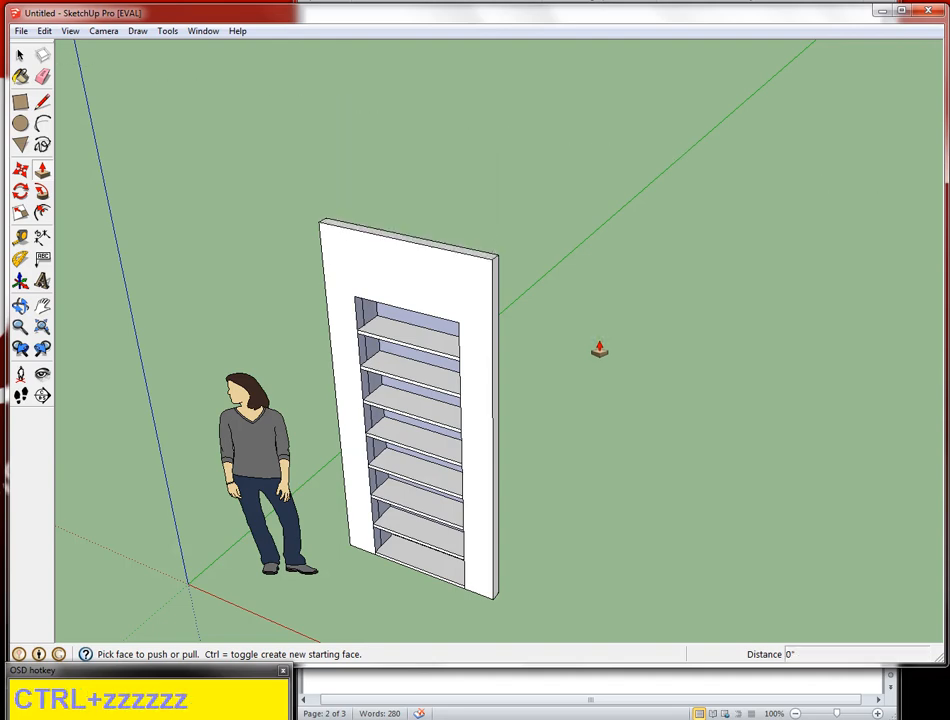
pyautogui.hotkey('ctrl', 'z')
pyautogui.hotkey('ctrl', 'z')
pyautogui.hotkey('ctrl', 'z')
pyautogui.hotkey('ctrl', 'z')
pyautogui.hotkey('ctrl', 'z')
pyautogui.hotkey('ctrl', 'z')
pyautogui.hotkey('ctrl', 'z')
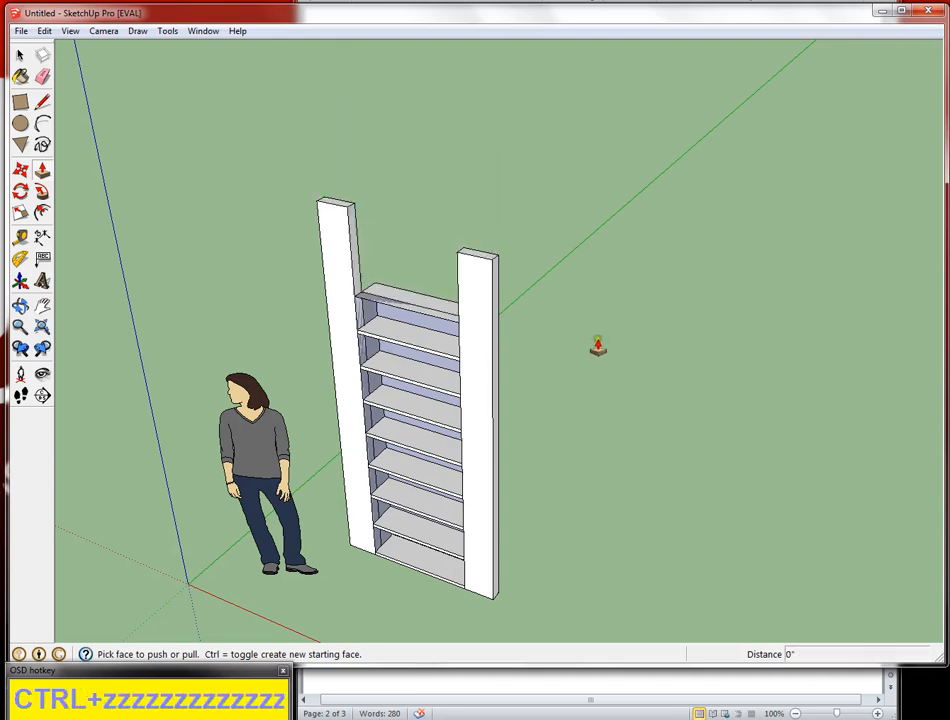
pyautogui.hotkey('ctrl', 'z')
pyautogui.hotkey('ctrl', 'z')
pyautogui.hotkey('ctrl', 'z')
pyautogui.hotkey('ctrl', 'z')
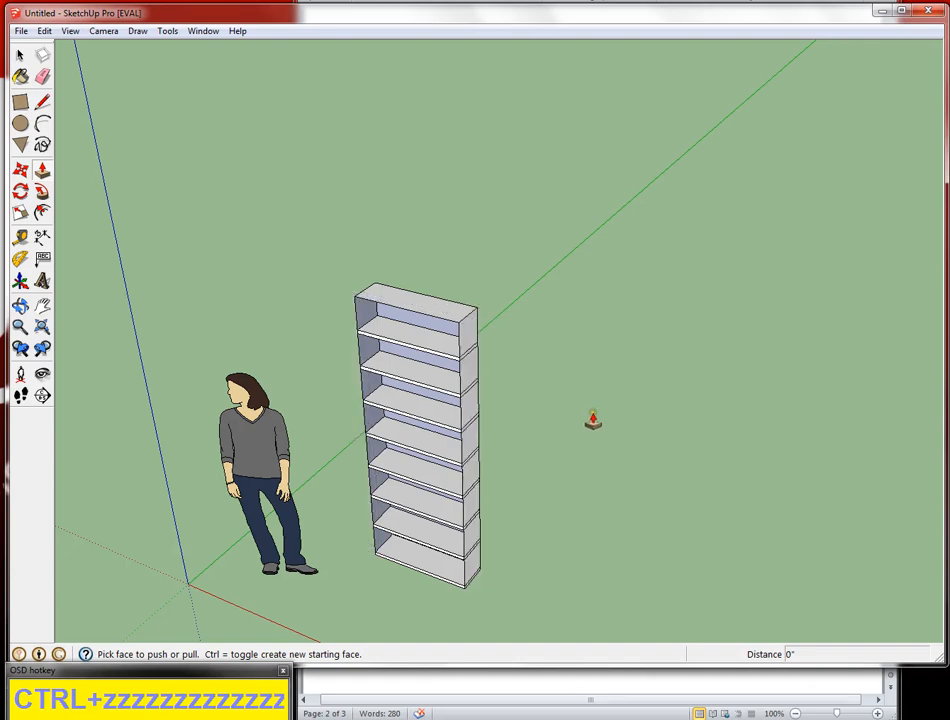
# Step: Draw a 2' 6" by 7' rectangle covering the front of the bookcase from its bottom left to top right corner
pyautogui.click(20, 101)
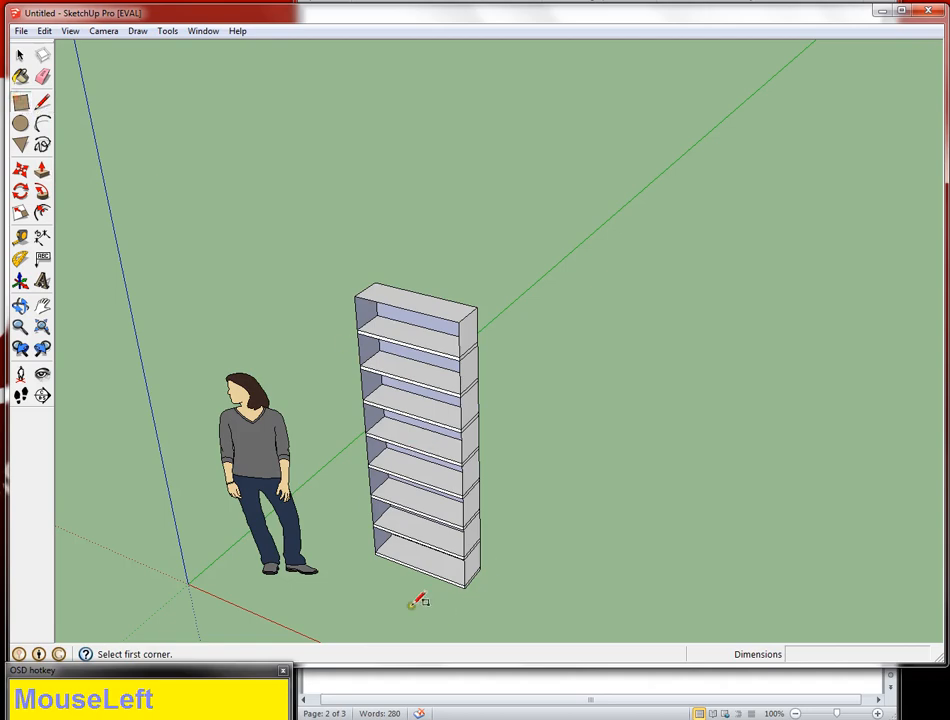
pyautogui.click(374, 553)
pyautogui.click(465, 322)
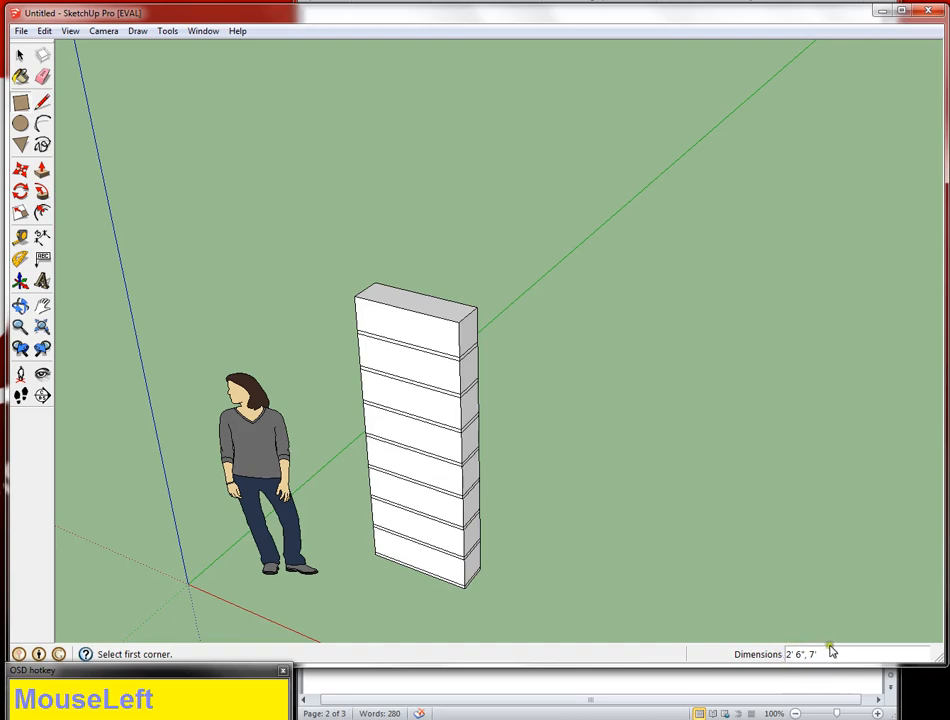
# Step: Try to draw a 3' 3" by 7' rectangle on the bookcase's front from its bottom left corner, and undo it
pyautogui.click(376, 557)
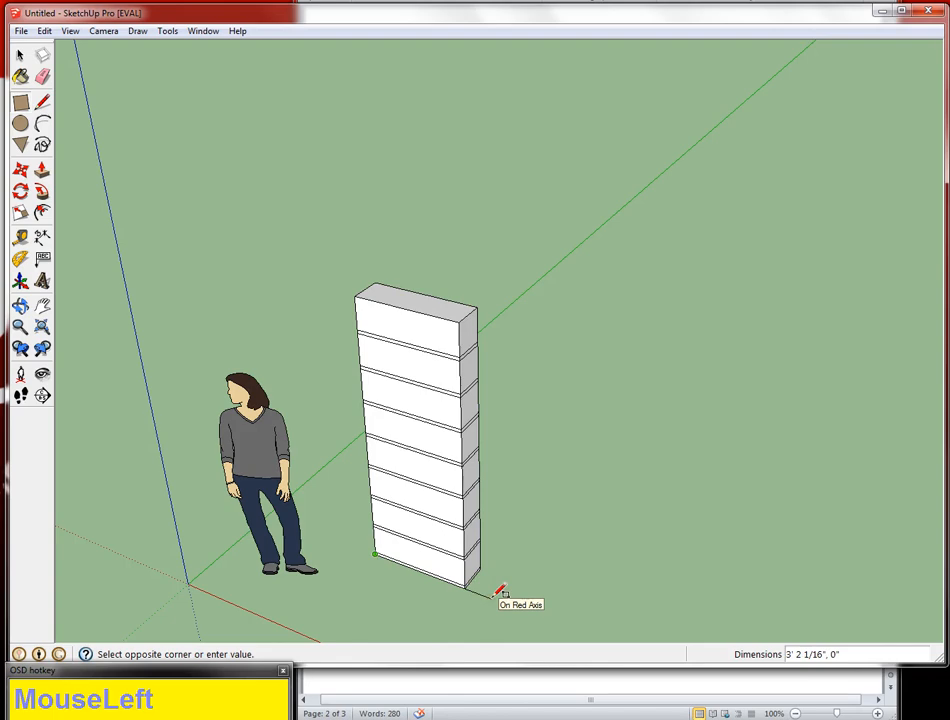
pyautogui.write('3')
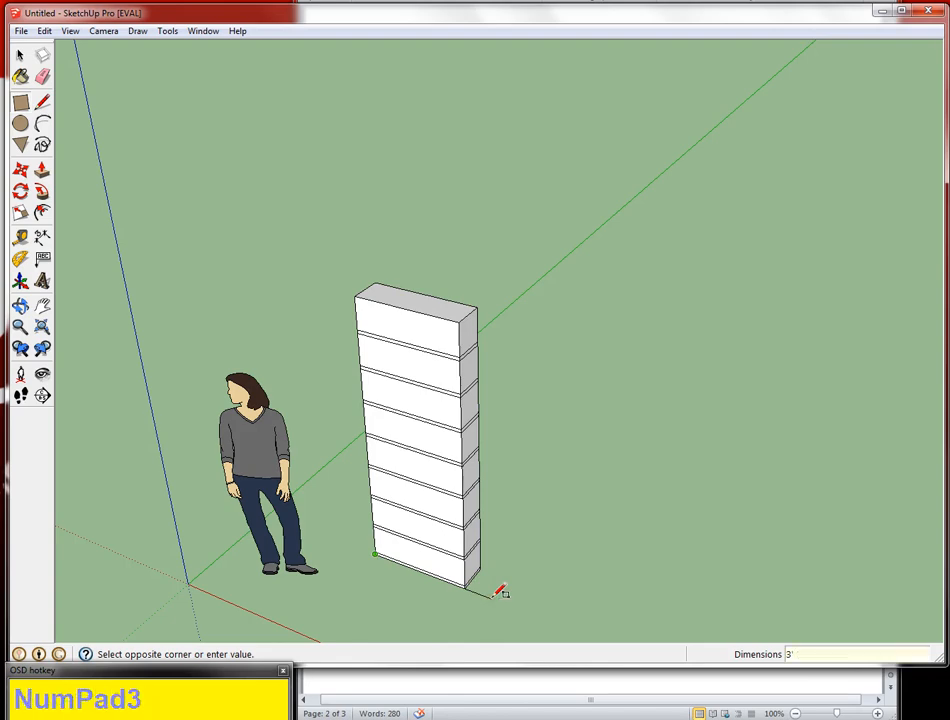
pyautogui.write('\'3"')
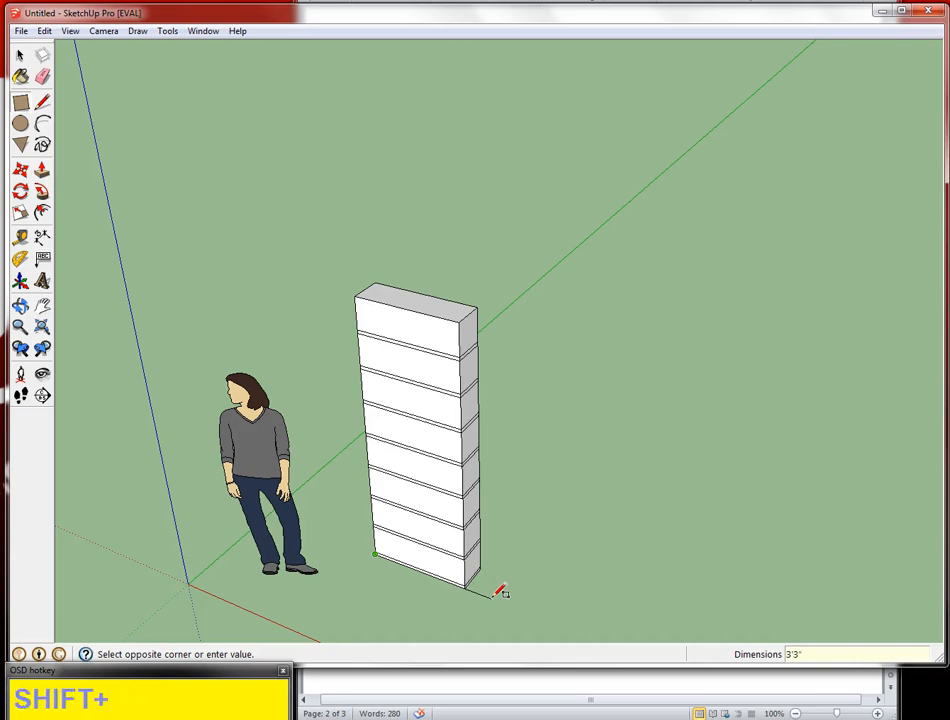
pyautogui.write(',7')
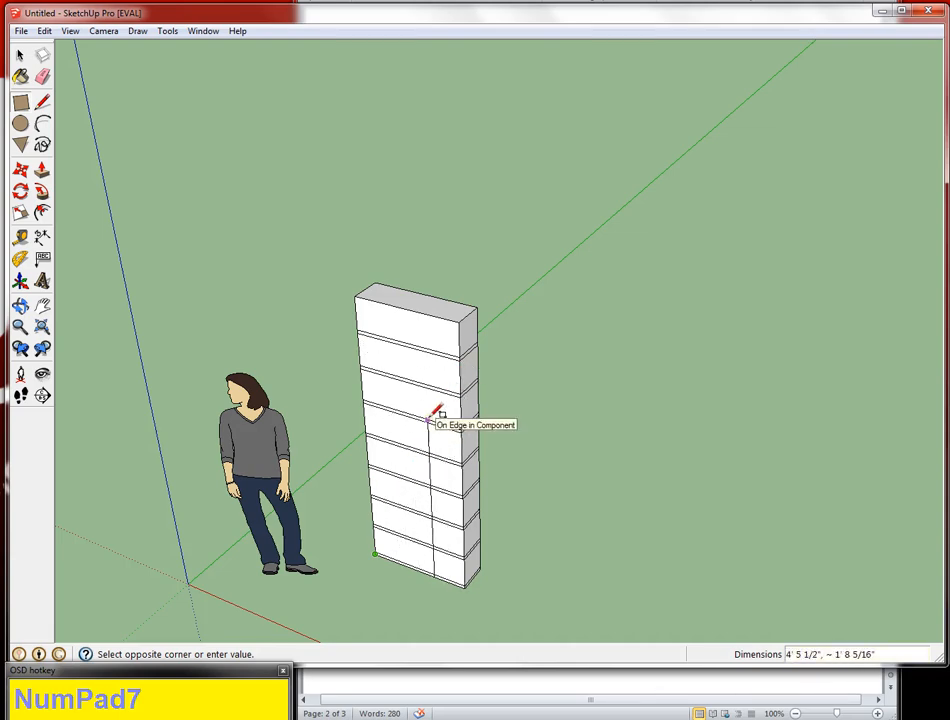
pyautogui.write('3\'3",')
pyautogui.write('7')
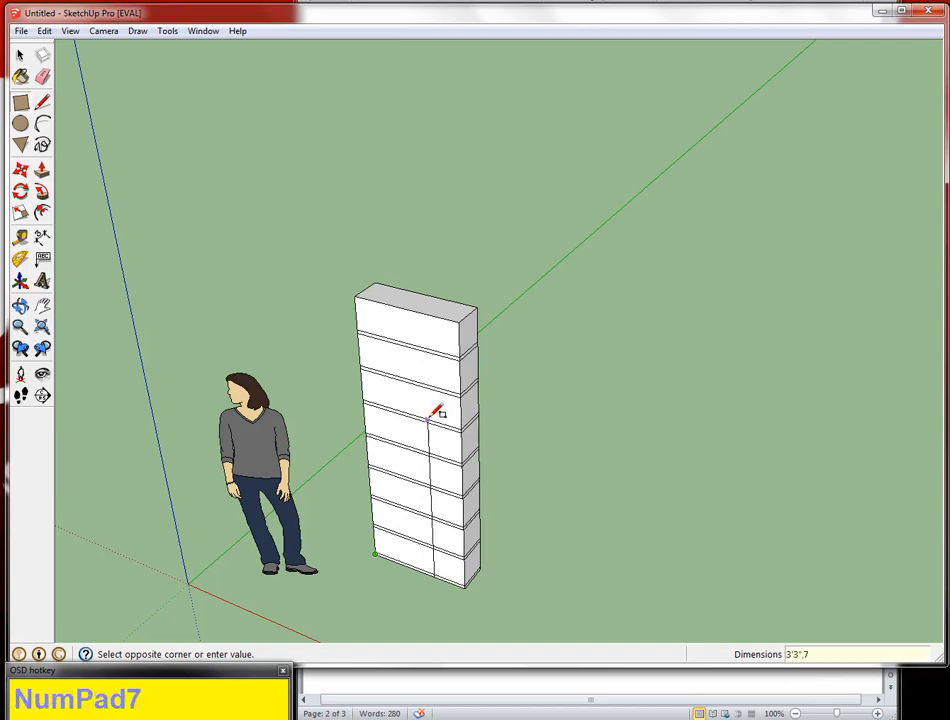
pyautogui.press('Return')
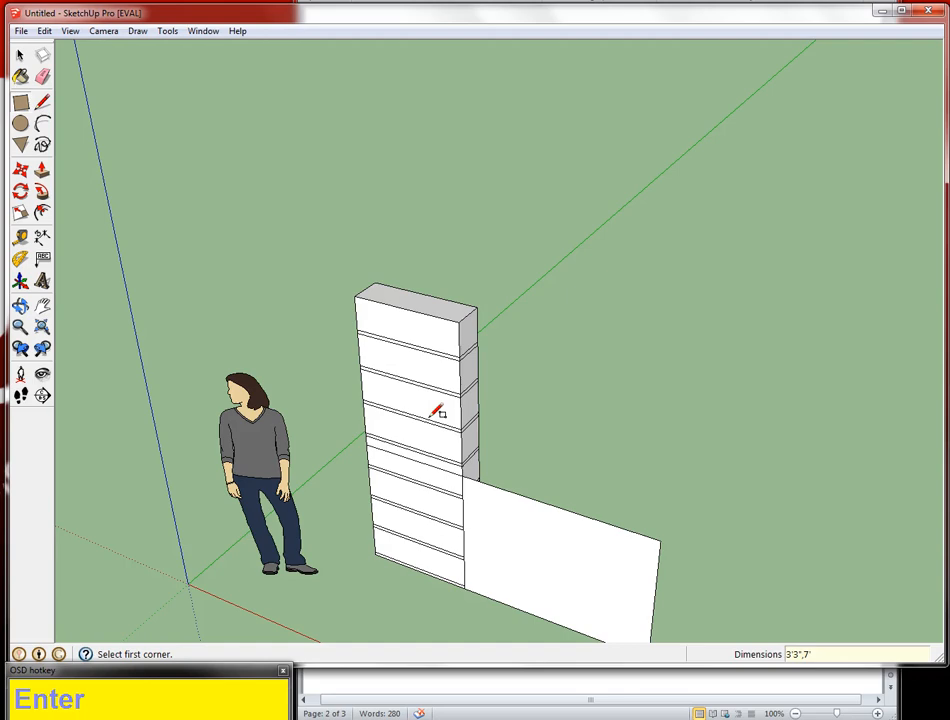
pyautogui.hotkey('ctrl', 'z')
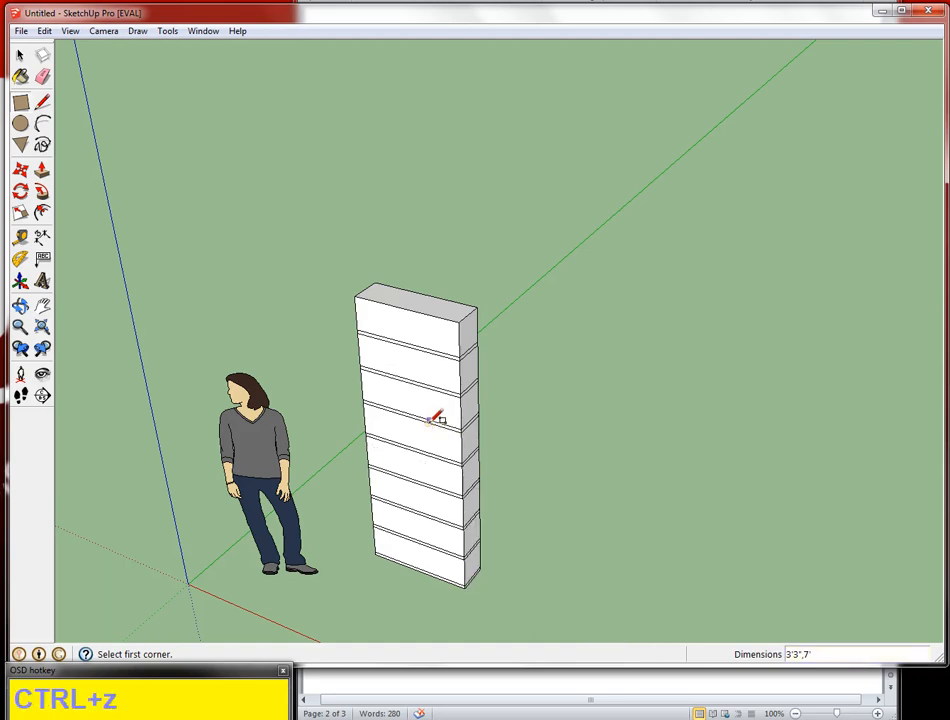
# Step: Draw a rectangle 7' high and 3' 3" wide from the bookcase's bottom left front corner, extending past its right side
pyautogui.click(374, 557)
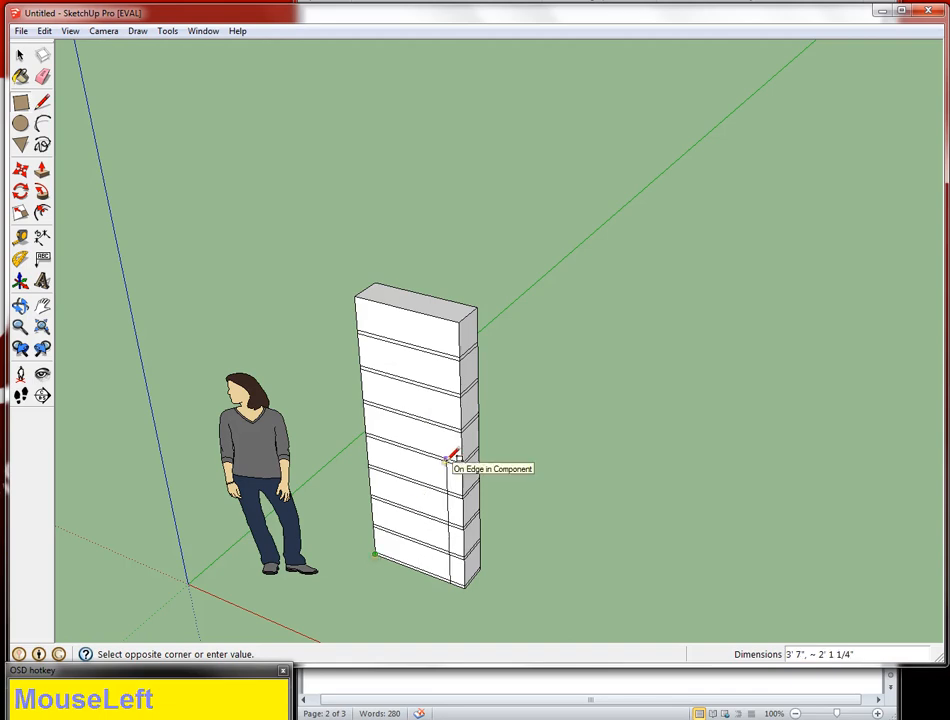
pyautogui.write('7')
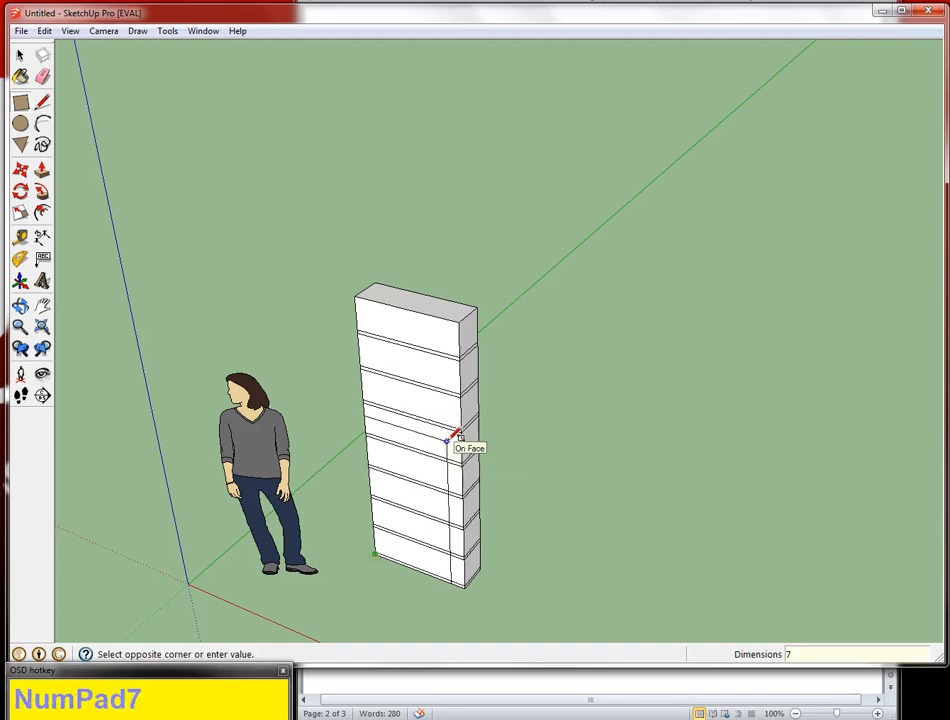
pyautogui.write('\',3\'3"')
pyautogui.press('Return')
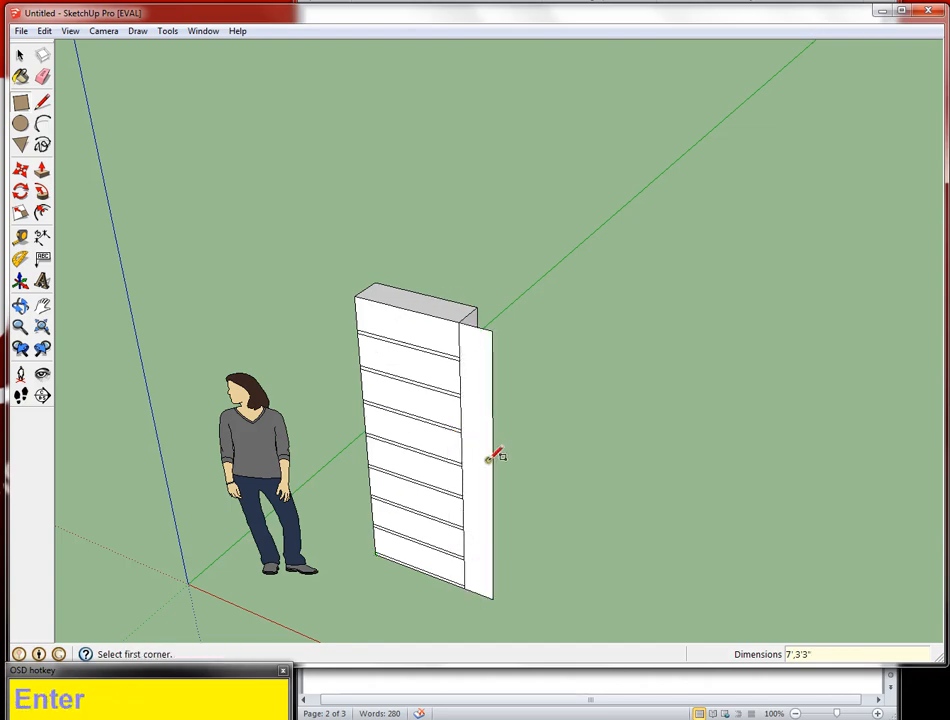
# Step: Draw a rectangle 7' high and 3' 3" wide from the bookcase's bottom right front corner, extending past its left side
pyautogui.click(464, 590)
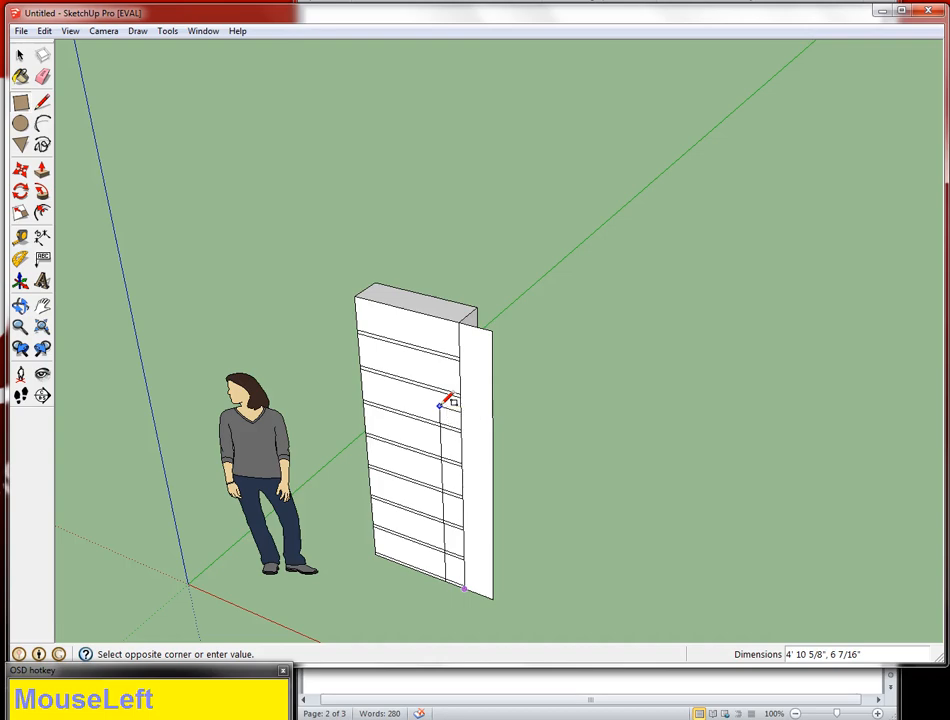
pyautogui.write("7',3")
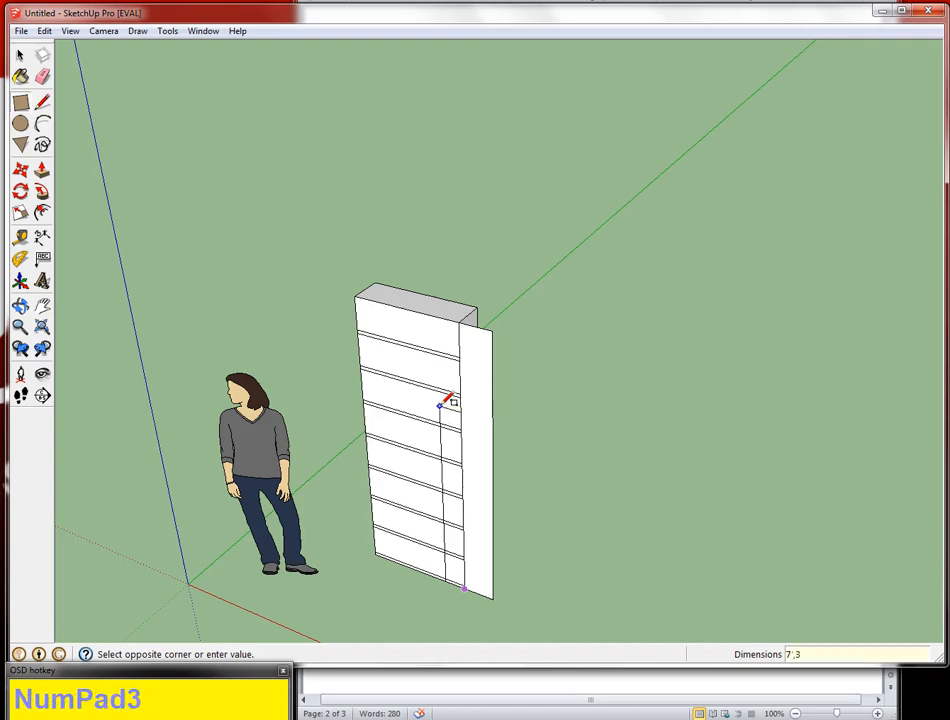
pyautogui.write("'3")
pyautogui.press('Return')
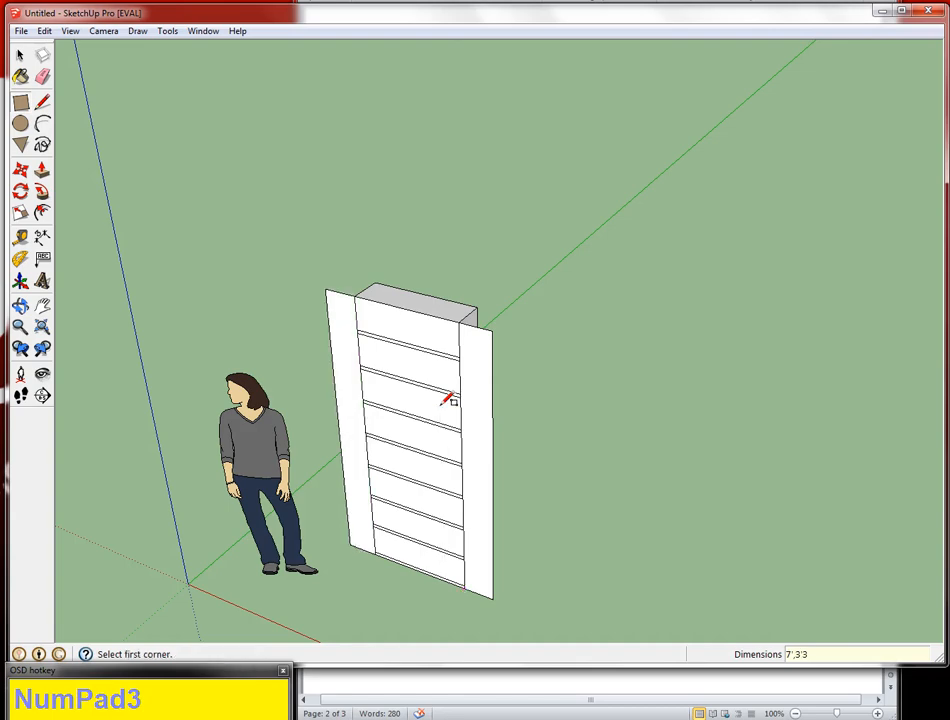
# Step: Draw a rectangle 11' high and 4' wide from the left side strip's outer bottom corner, spanning both side strips
pyautogui.click(350, 544)
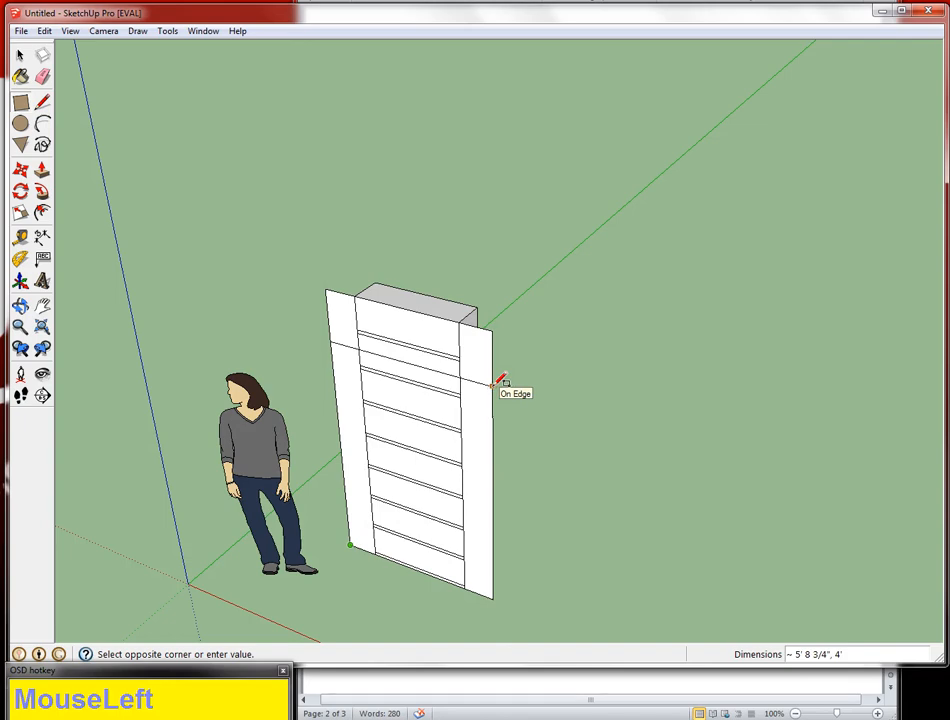
pyautogui.write('11')
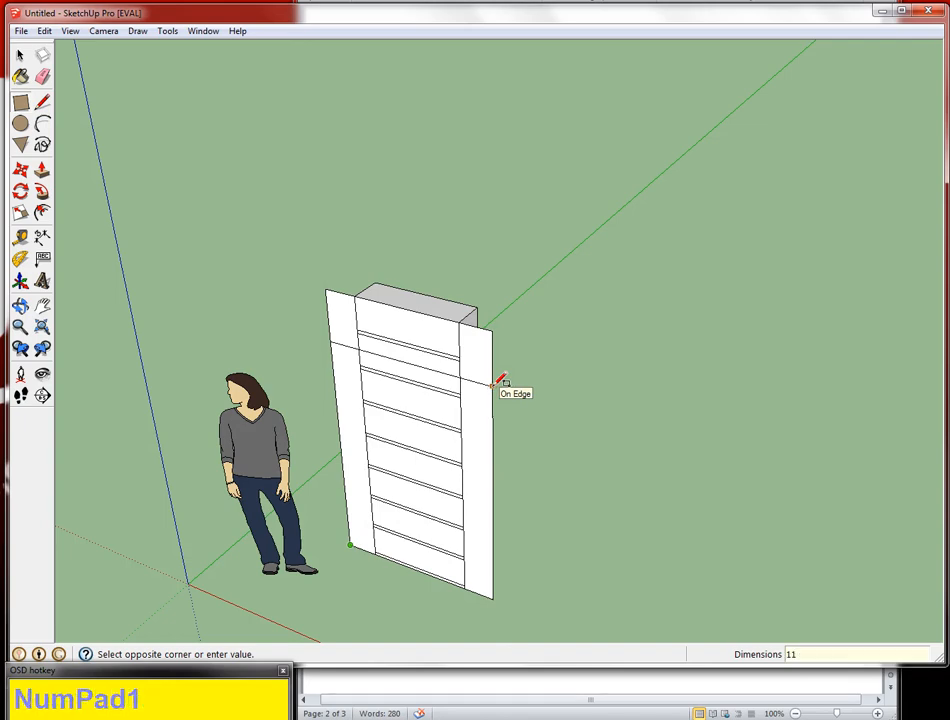
pyautogui.write("',")
pyautogui.write('4')
pyautogui.press('Return')
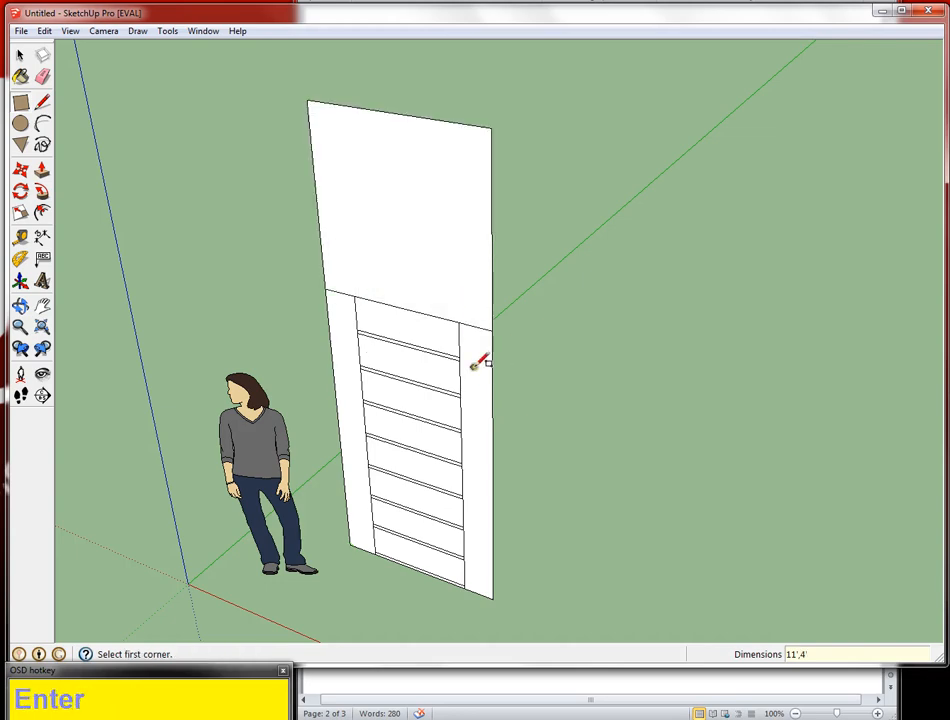
# Step: Erase the two short horizontal edges between the side strips and the upper panel to merge them into one frame face
pyautogui.press('p')
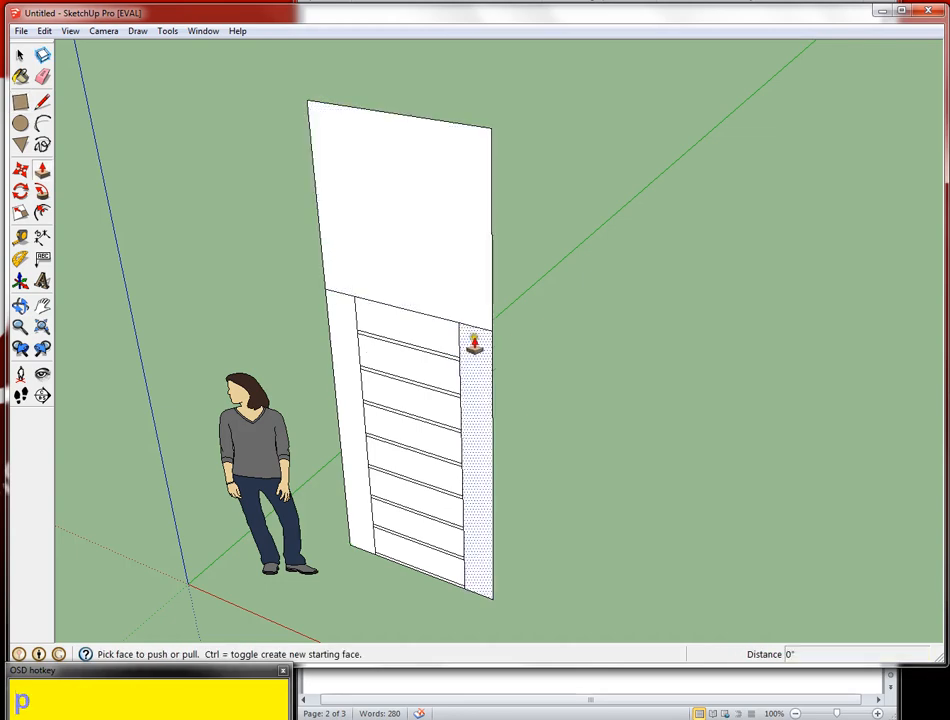
pyautogui.press('e')
pyautogui.click(474, 328)
pyautogui.click(345, 297)
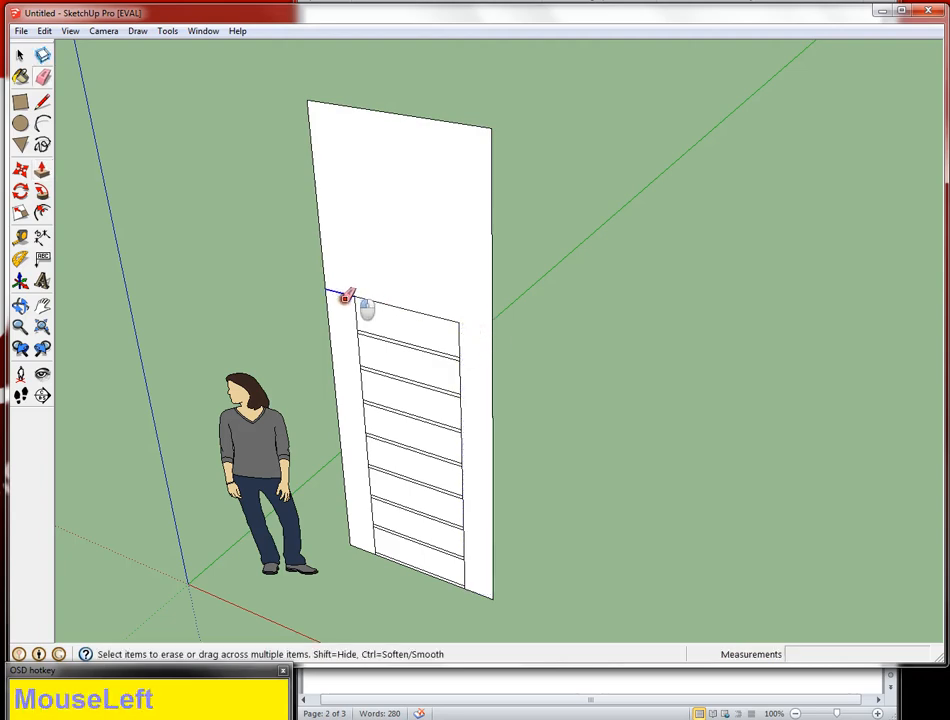
# Step: Push/Pull the merged frame face 3" back around the bookcase
pyautogui.press('p')
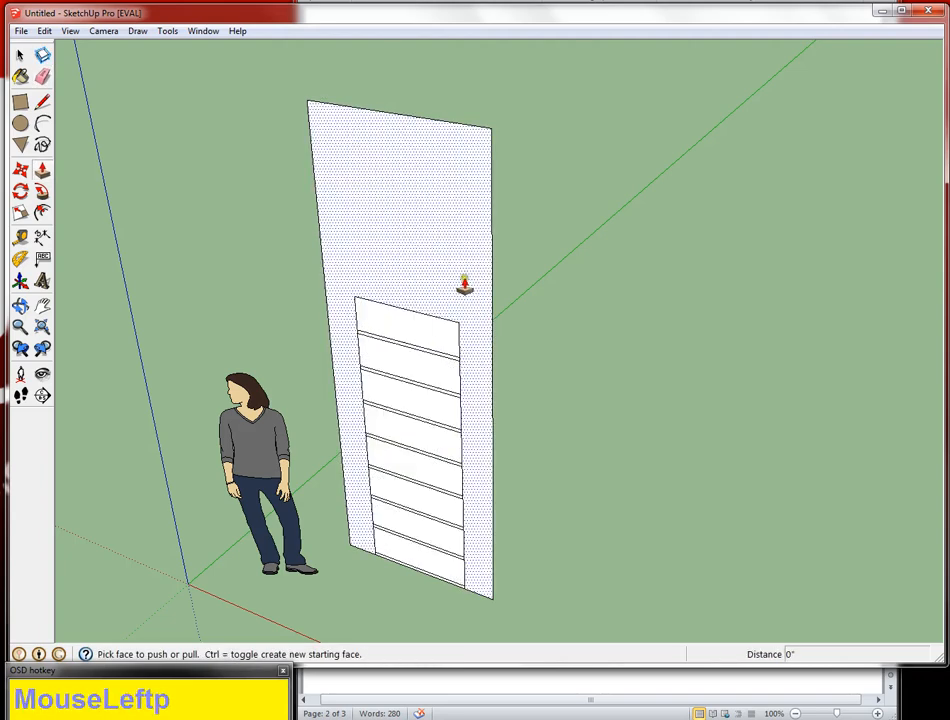
pyautogui.click(464, 287)
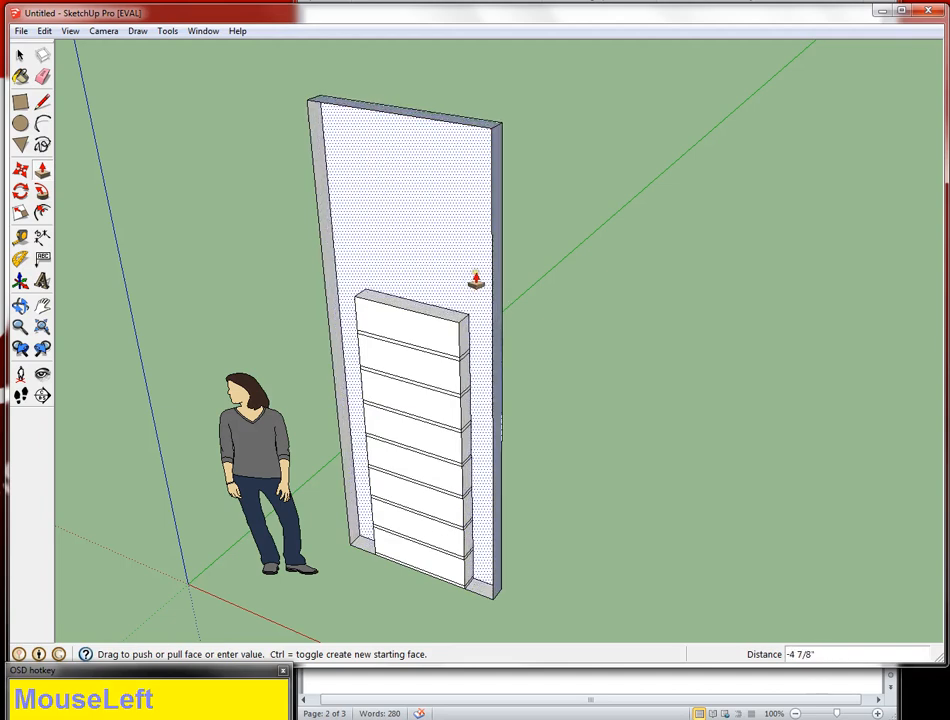
pyautogui.write('0"')
pyautogui.press('Return')
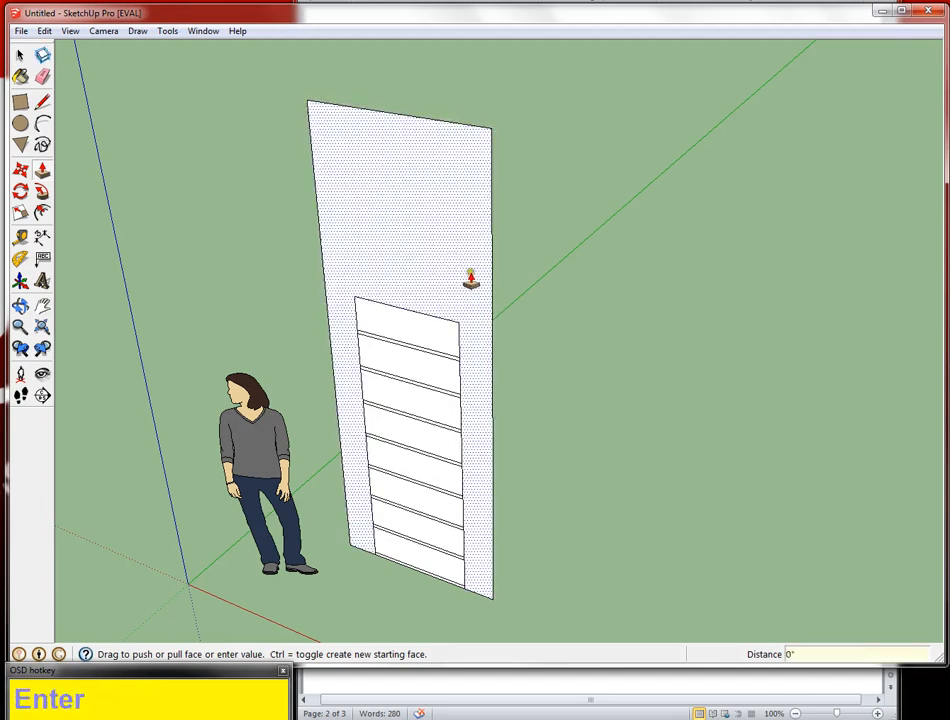
pyautogui.click(471, 276)
pyautogui.write('3"')
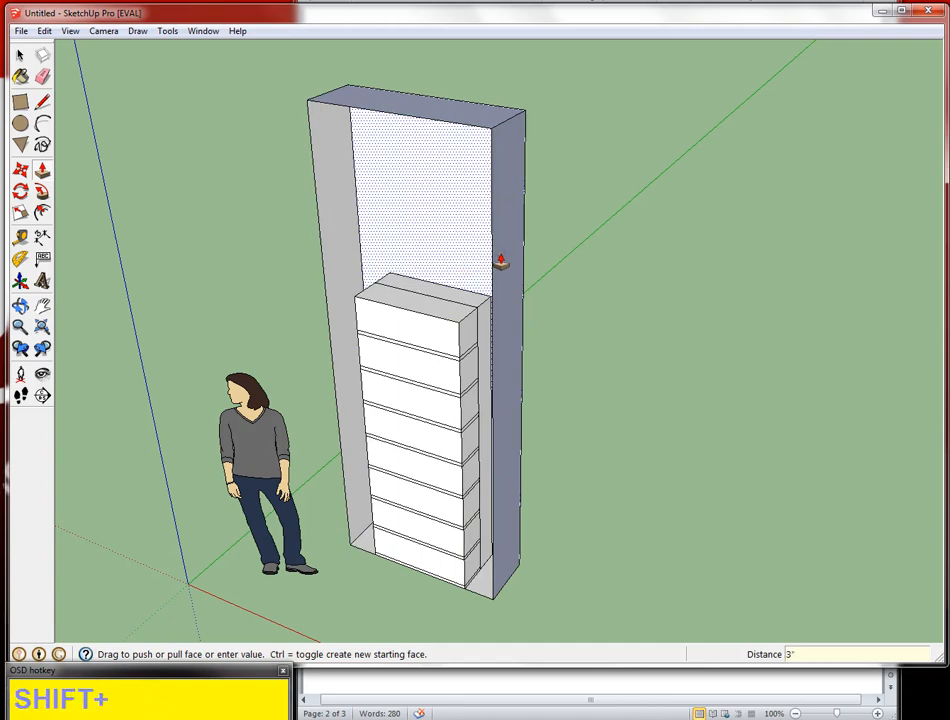
pyautogui.press('Return')
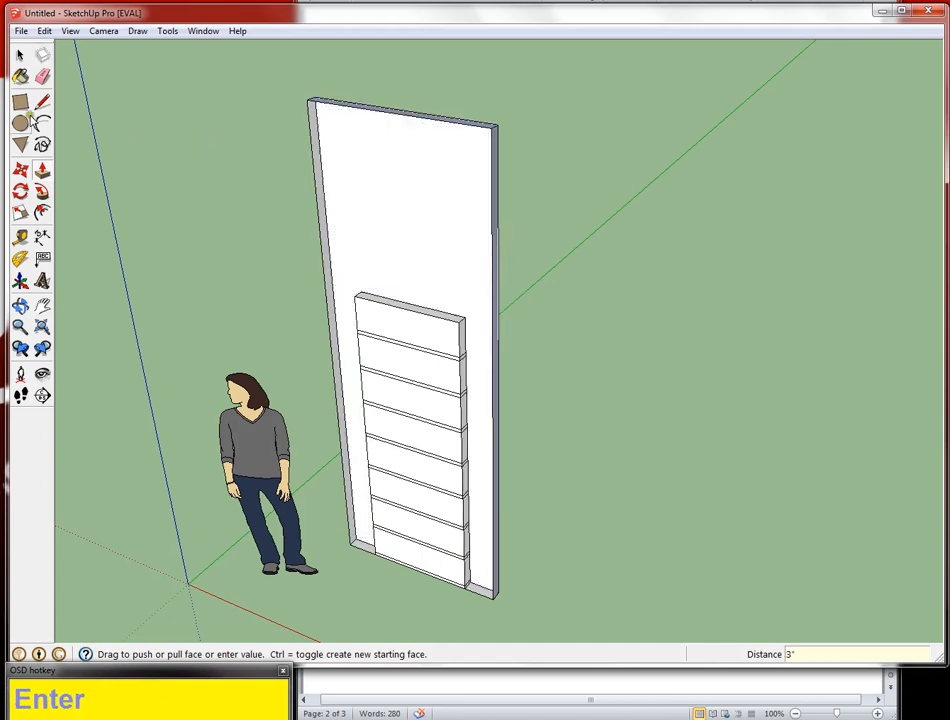
# Step: Draw a 2' 6" line along the bookcase's top front edge to close the frame's front face
pyautogui.click(42, 102)
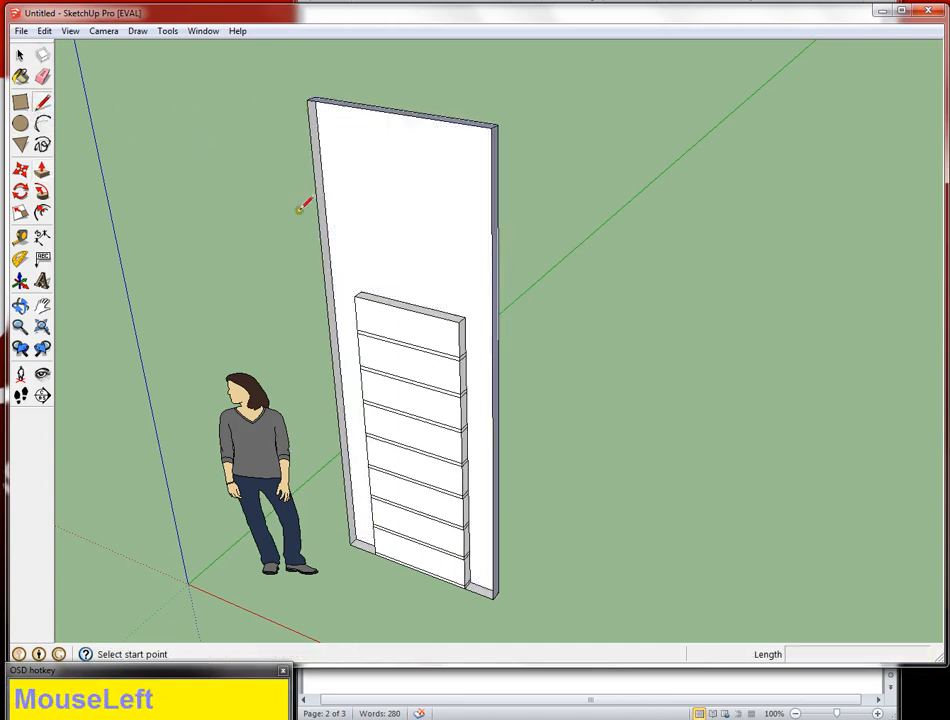
pyautogui.click(355, 297)
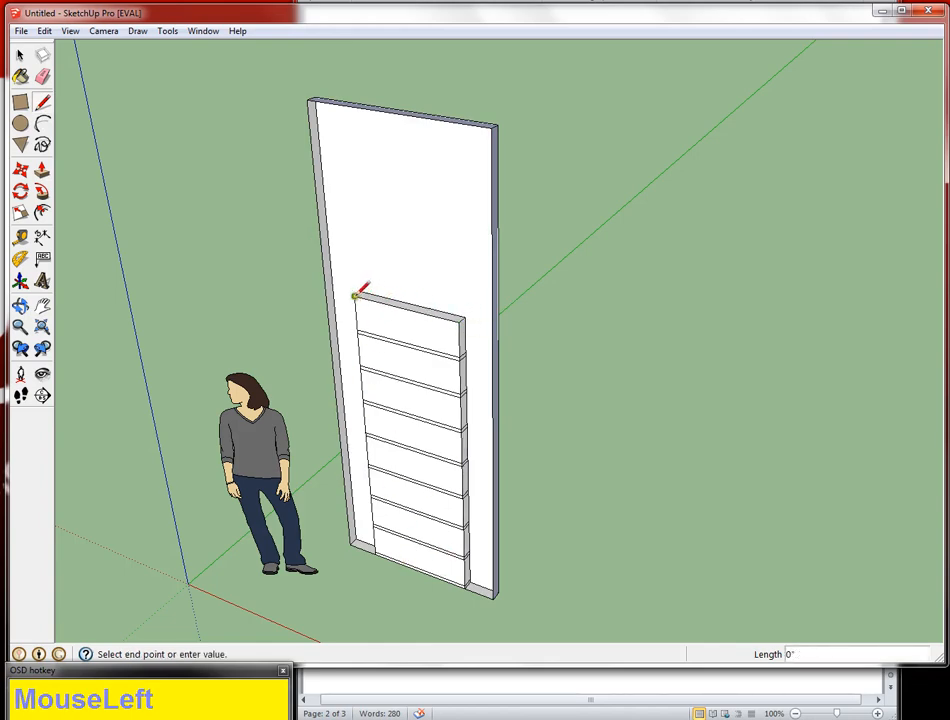
pyautogui.click(460, 321)
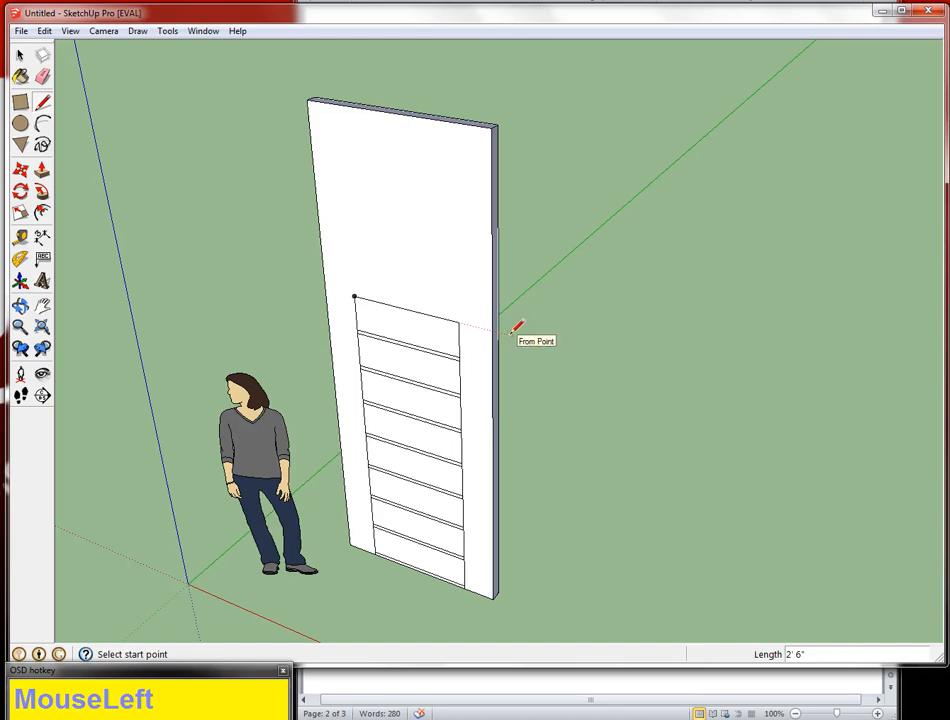
# Step: Delete the front face covering the bookcase's shelves
pyautogui.click(20, 55)
pyautogui.click(435, 331)
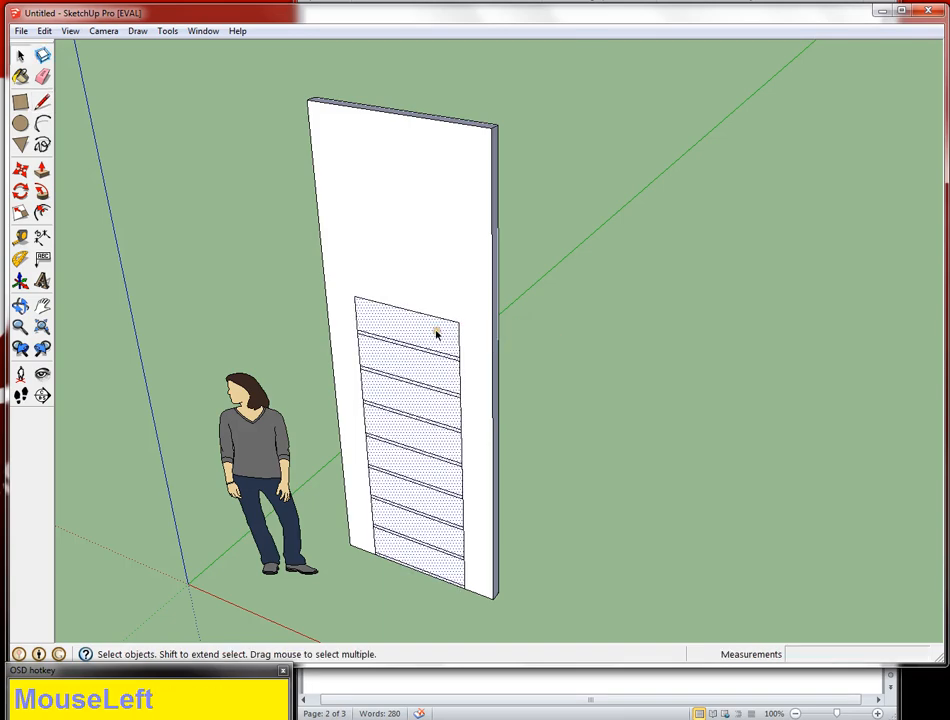
pyautogui.press('Delete')
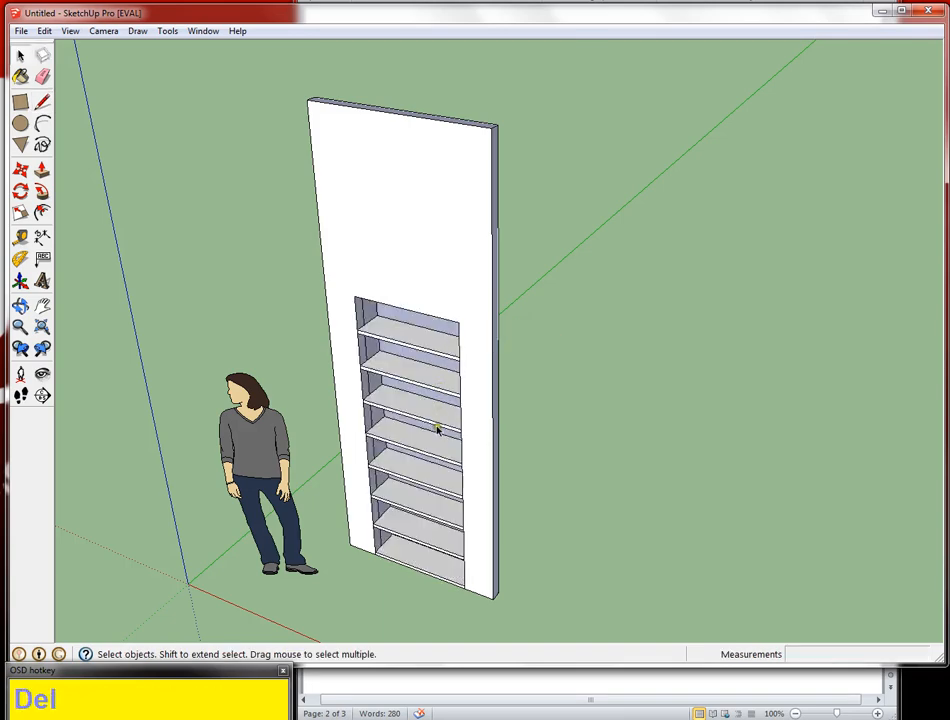
# Step: Measure from the frame's bottom right front corner to the bottom left corner of the shelf opening
pyautogui.moveTo(625, 496); pyautogui.dragTo(645, 365, button='middle')
pyautogui.scroll(-2, 628, 418)
pyautogui.moveTo(622, 455); pyautogui.dragTo(597, 446, button='middle')
pyautogui.click(20, 258)
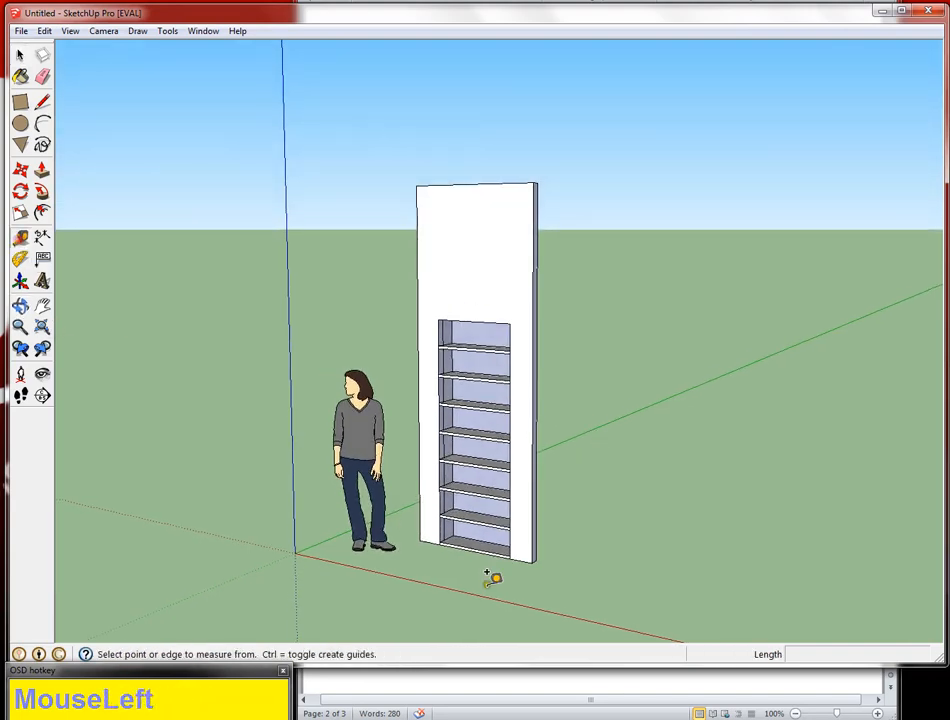
pyautogui.click(531, 560)
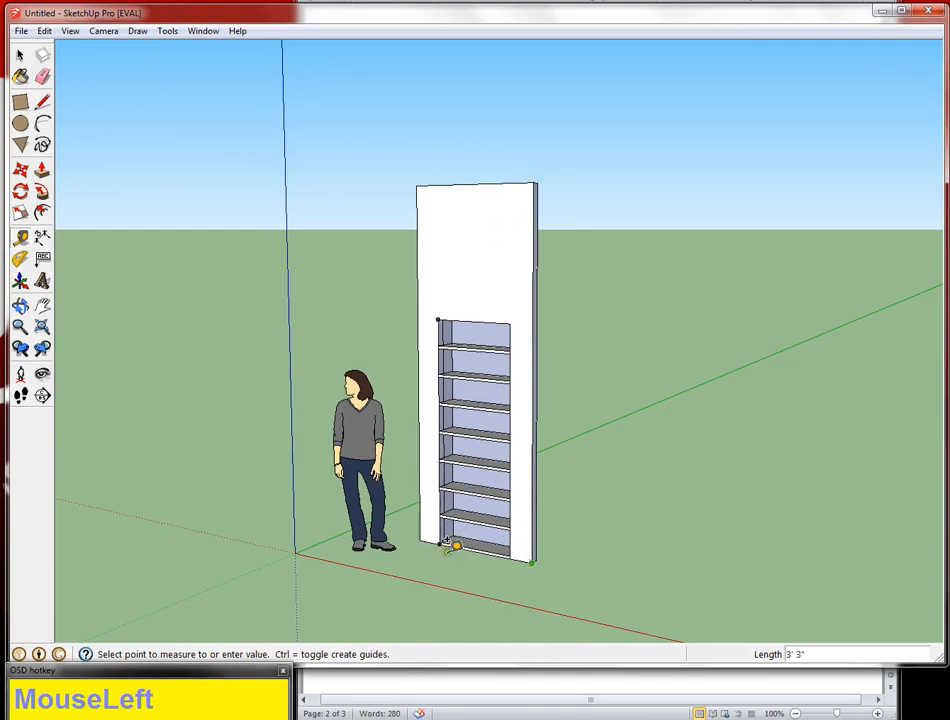
pyautogui.press('Escape')
# Step: Measure the depth from the frame's front at the opening's bottom right corner to the back of the bookcase
pyautogui.click(510, 557)
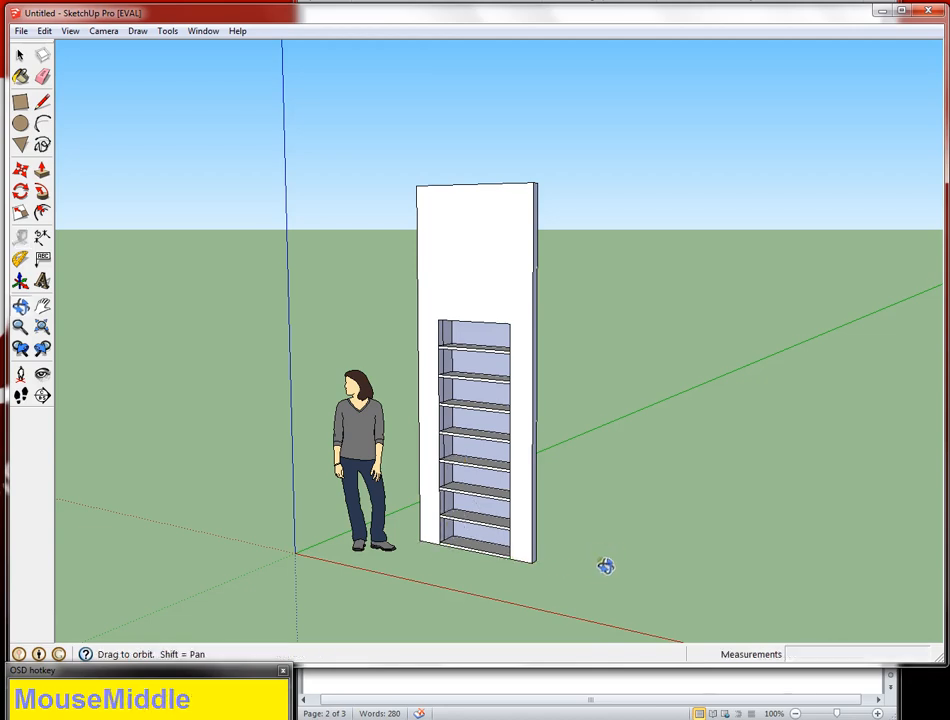
pyautogui.moveTo(604, 566); pyautogui.dragTo(208, 528, button='middle')
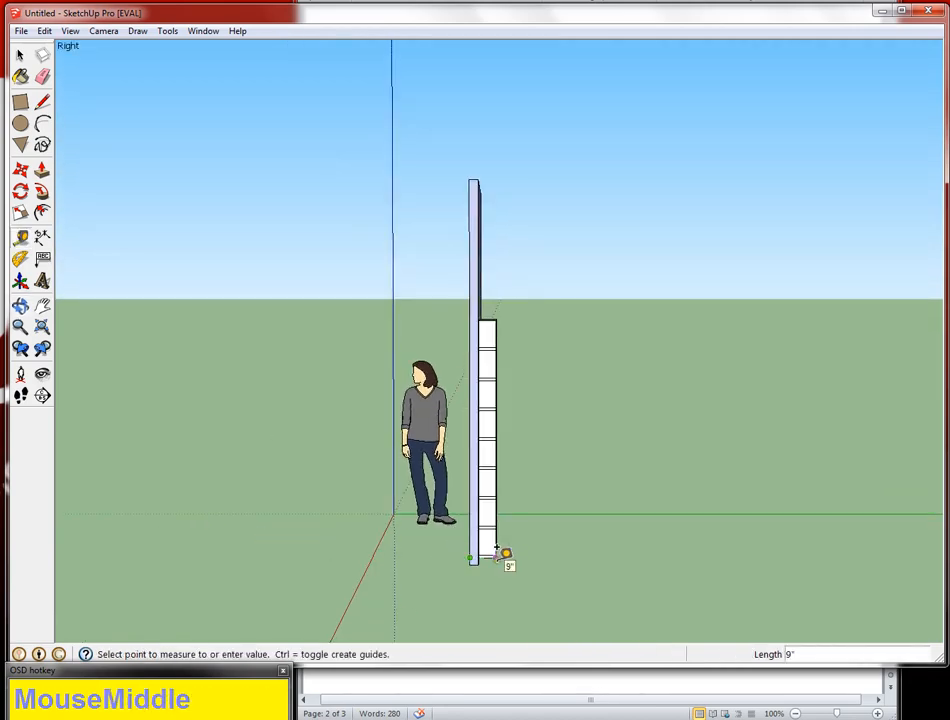
pyautogui.press('Escape')
pyautogui.moveTo(439, 547); pyautogui.dragTo(768, 510, button='middle')
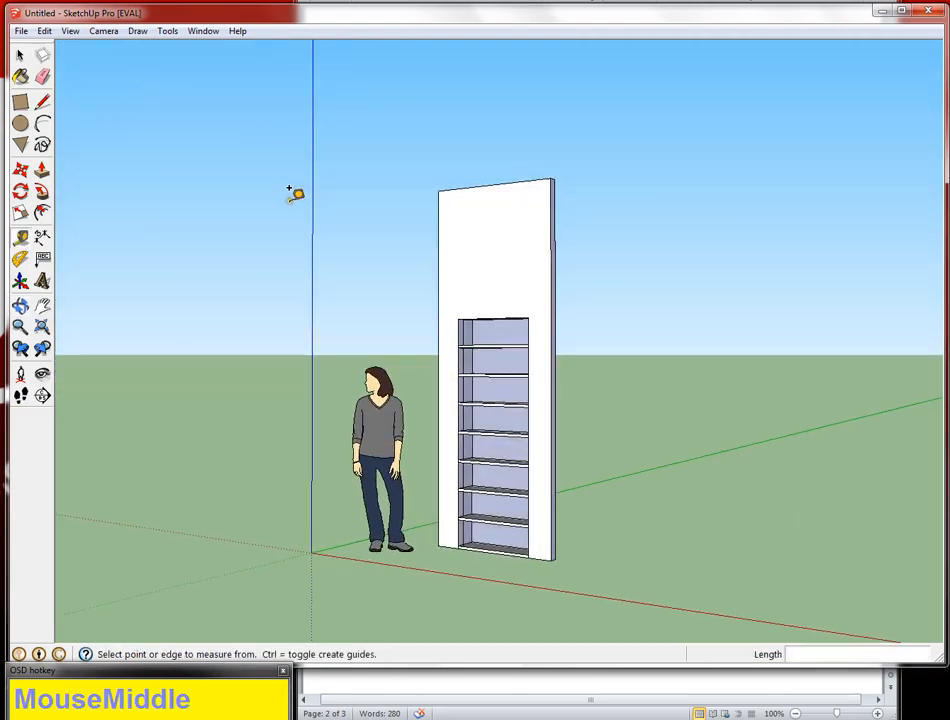